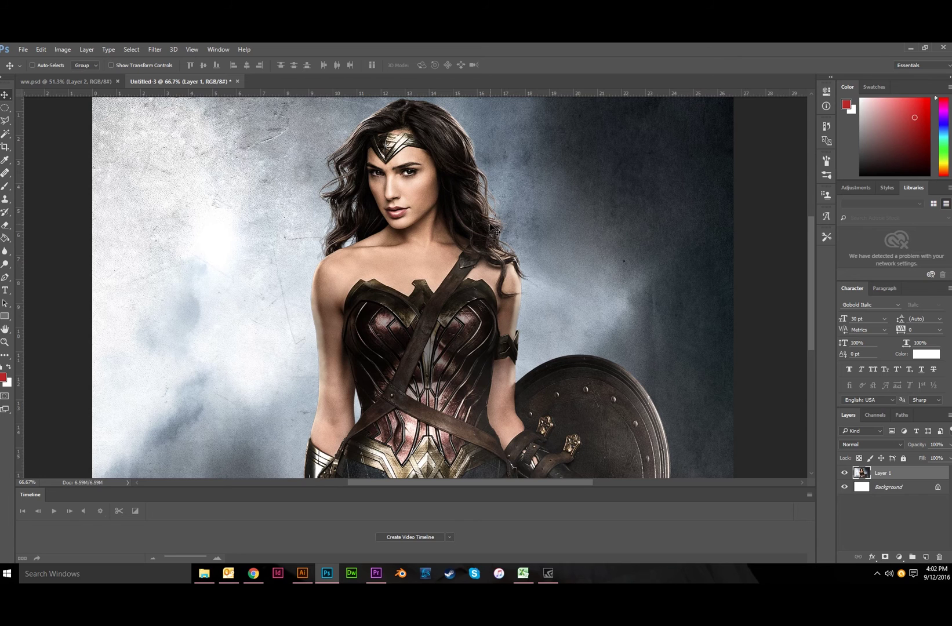
- Examine the woman's outline and hair against the mottled background at several magnifications
{"action": "scroll", "coordinate": [508, 139], "scroll_direction": "up", "scroll_amount": 3}
{"action": "scroll", "coordinate": [480, 319], "scroll_direction": "down", "scroll_amount": 2}
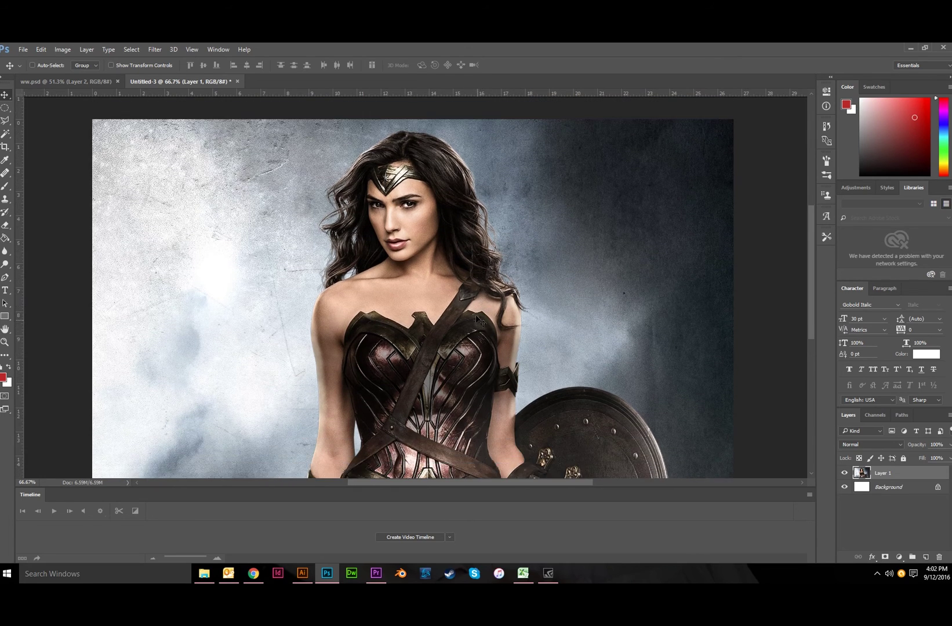
{"action": "scroll", "coordinate": [422, 252], "scroll_direction": "up", "scroll_amount": 4}
{"action": "scroll", "coordinate": [421, 253], "scroll_direction": "up", "scroll_amount": 2}
{"action": "scroll", "coordinate": [422, 254], "scroll_direction": "up", "scroll_amount": 2}
{"action": "scroll", "coordinate": [421, 254], "scroll_direction": "down", "scroll_amount": 1}
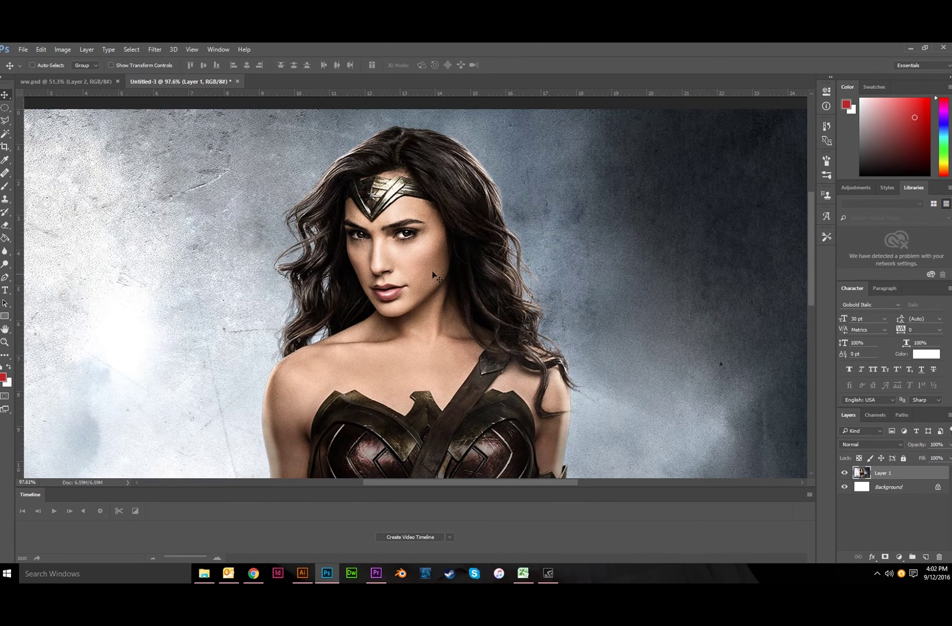
{"action": "scroll", "coordinate": [396, 255], "scroll_direction": "right", "scroll_amount": 2}
{"action": "scroll", "coordinate": [394, 261], "scroll_direction": "down", "scroll_amount": 2}
{"action": "scroll", "coordinate": [393, 268], "scroll_direction": "up", "scroll_amount": 1}
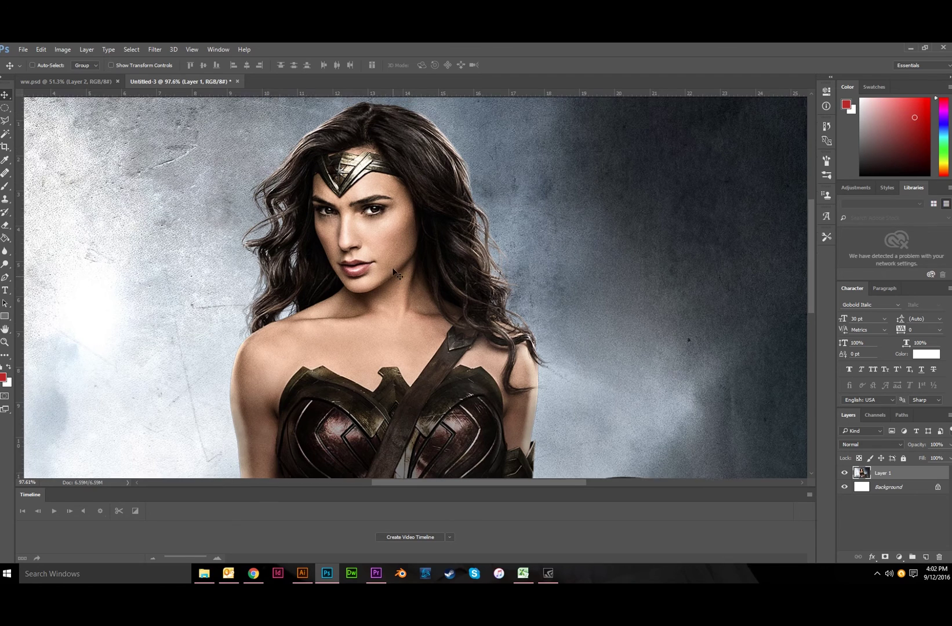
{"action": "scroll", "coordinate": [392, 268], "scroll_direction": "left", "scroll_amount": 1}
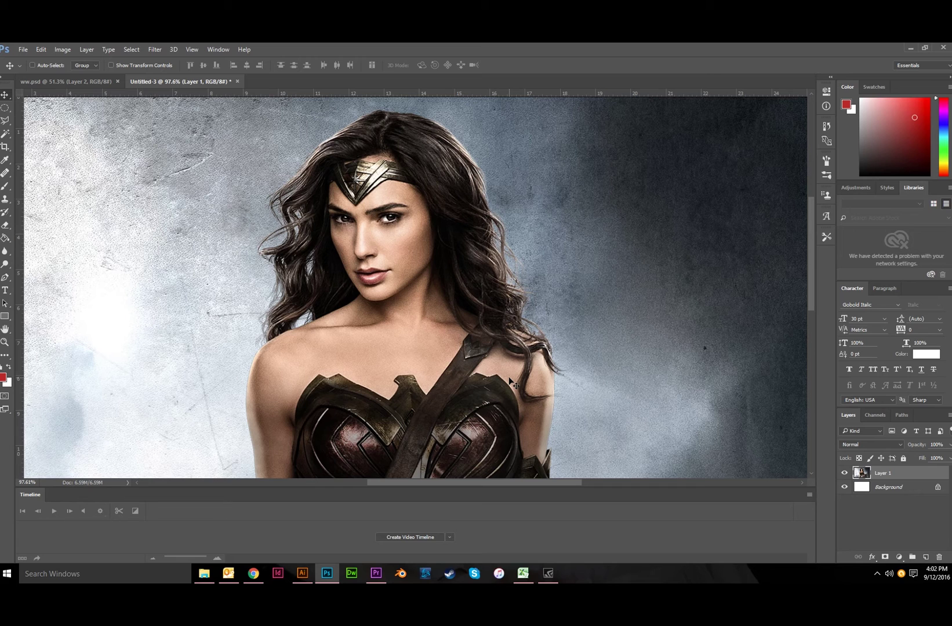
{"action": "scroll", "coordinate": [508, 377], "scroll_direction": "left", "scroll_amount": 2}
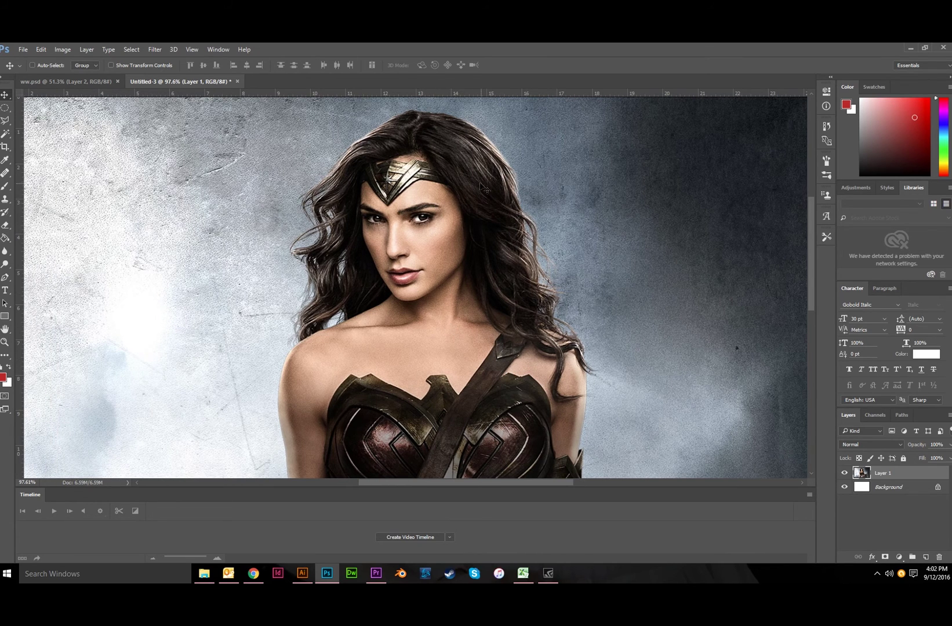
{"action": "scroll", "coordinate": [429, 311], "scroll_direction": "right", "scroll_amount": 2}
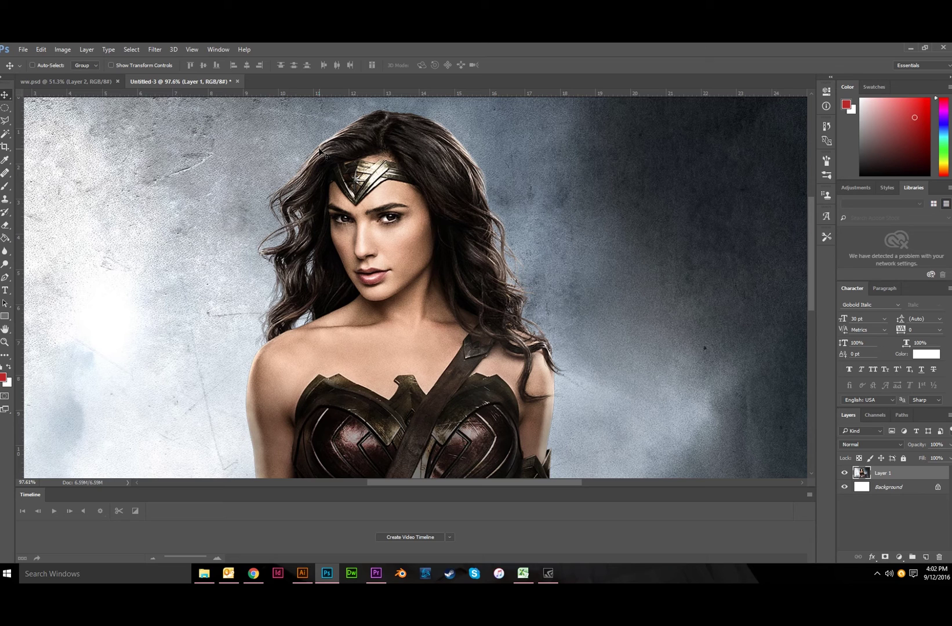
{"action": "scroll", "coordinate": [316, 301], "scroll_direction": "down", "scroll_amount": 1}
{"action": "scroll", "coordinate": [319, 331], "scroll_direction": "left", "scroll_amount": 2}
{"action": "scroll", "coordinate": [335, 349], "scroll_direction": "down", "scroll_amount": 2}
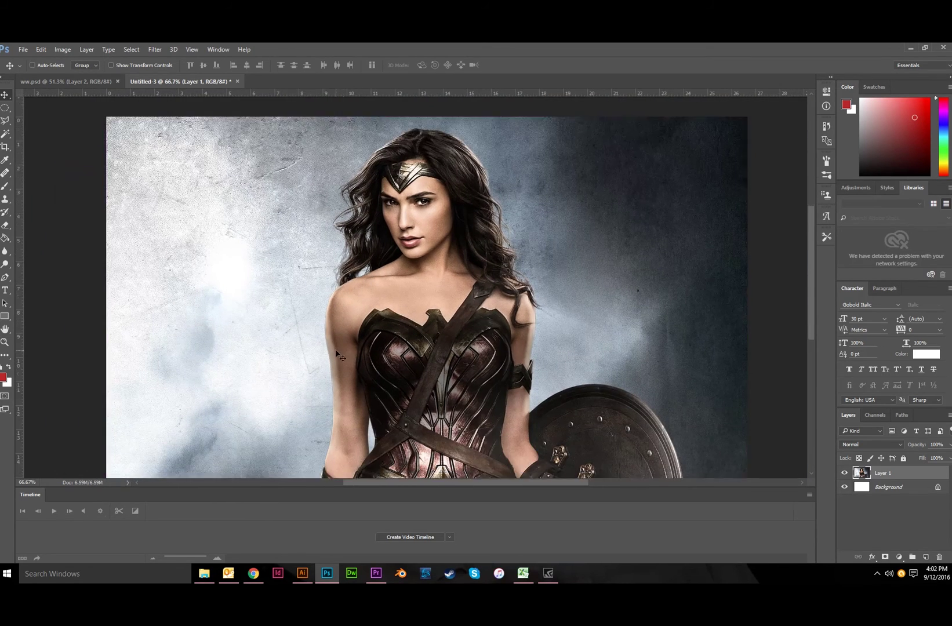
{"action": "scroll", "coordinate": [336, 349], "scroll_direction": "down", "scroll_amount": 1}
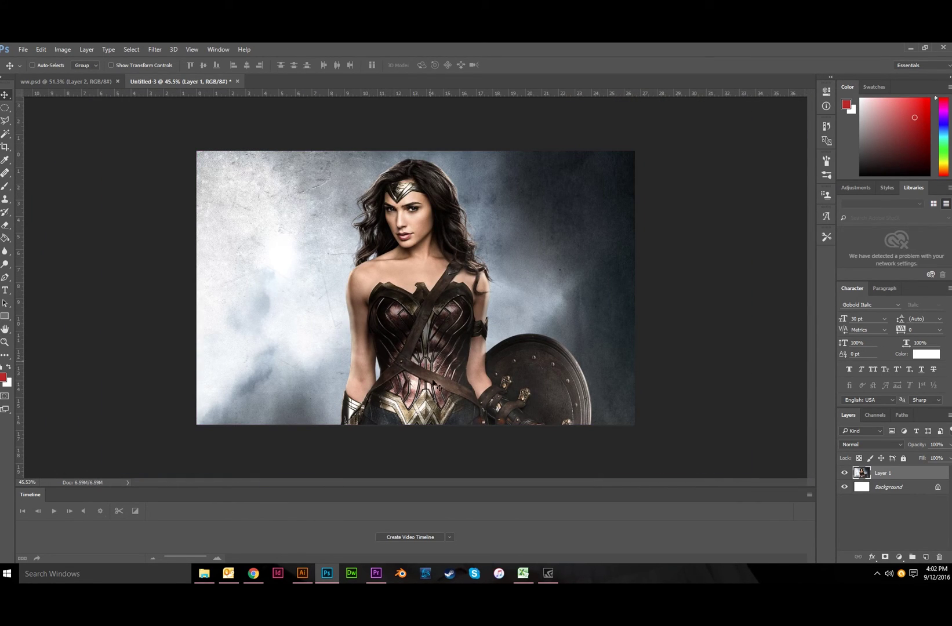
{"action": "scroll", "coordinate": [534, 376], "scroll_direction": "up", "scroll_amount": 1}
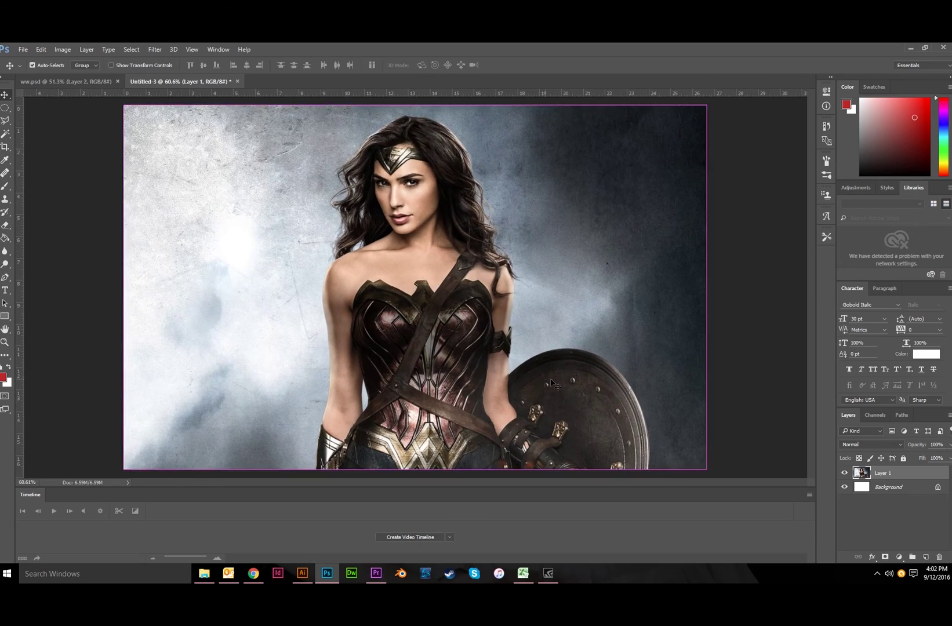
{"action": "scroll", "coordinate": [460, 216], "scroll_direction": "up", "scroll_amount": 2}
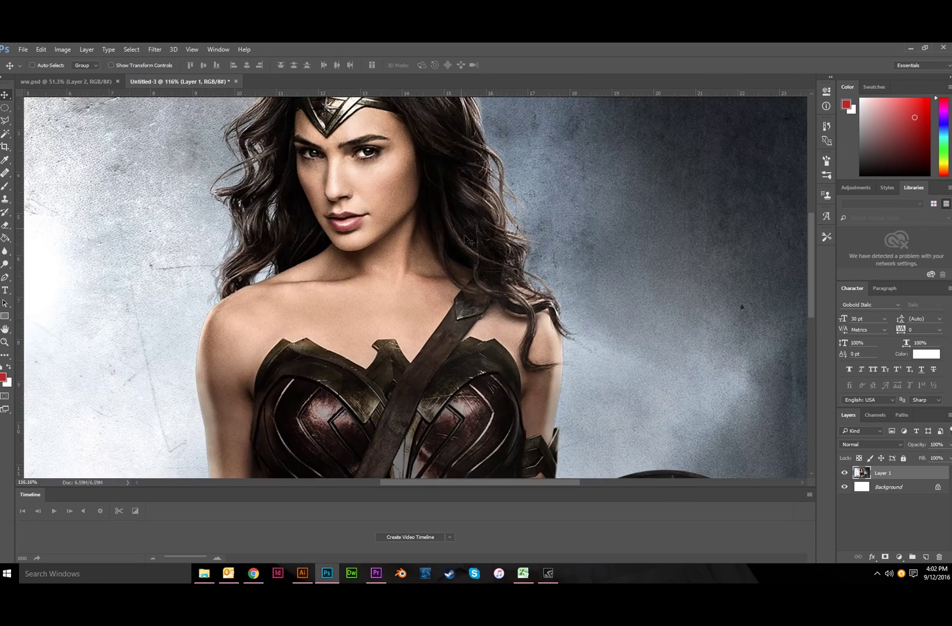
{"action": "scroll", "coordinate": [465, 234], "scroll_direction": "down", "scroll_amount": 2}
{"action": "scroll", "coordinate": [476, 260], "scroll_direction": "up", "scroll_amount": 1}
{"action": "scroll", "coordinate": [332, 283], "scroll_direction": "up", "scroll_amount": 1}
{"action": "scroll", "coordinate": [327, 283], "scroll_direction": "down", "scroll_amount": 1}
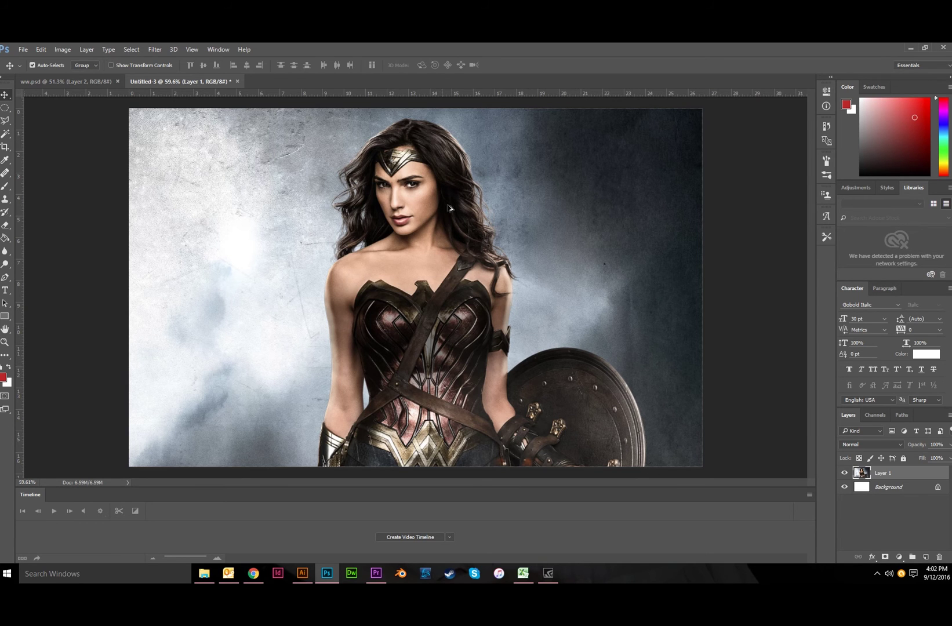
- Inspect the fine hair strands over her shoulder and along both sides of her head up close
{"action": "scroll", "coordinate": [494, 224], "scroll_direction": "up", "scroll_amount": 10}
{"action": "scroll", "coordinate": [511, 266], "scroll_direction": "right", "scroll_amount": 2}
{"action": "scroll", "coordinate": [557, 394], "scroll_direction": "down", "scroll_amount": 4}
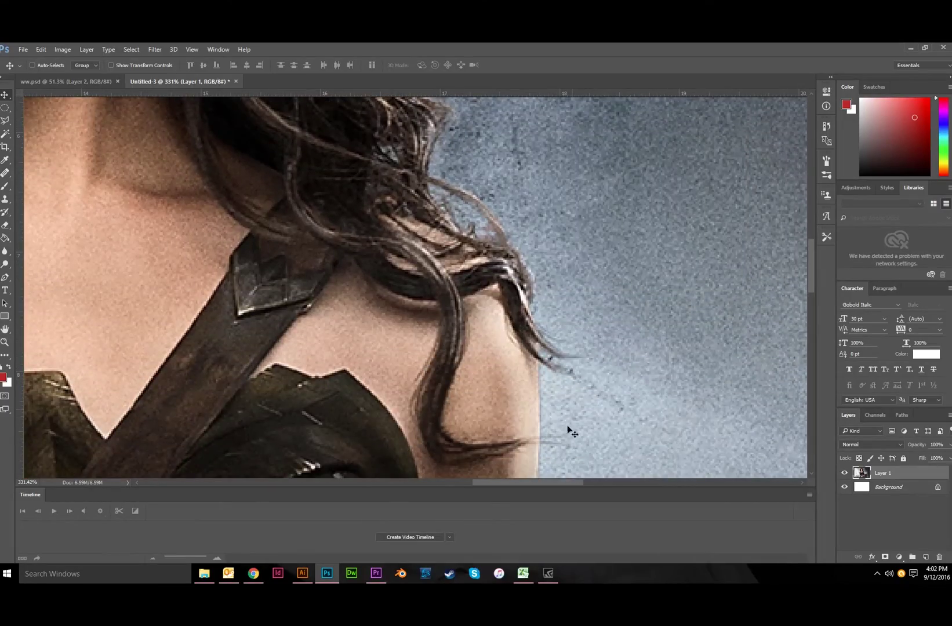
{"action": "scroll", "coordinate": [571, 432], "scroll_direction": "down", "scroll_amount": 5}
{"action": "scroll", "coordinate": [311, 349], "scroll_direction": "up", "scroll_amount": 6}
{"action": "scroll", "coordinate": [311, 350], "scroll_direction": "down", "scroll_amount": 8}
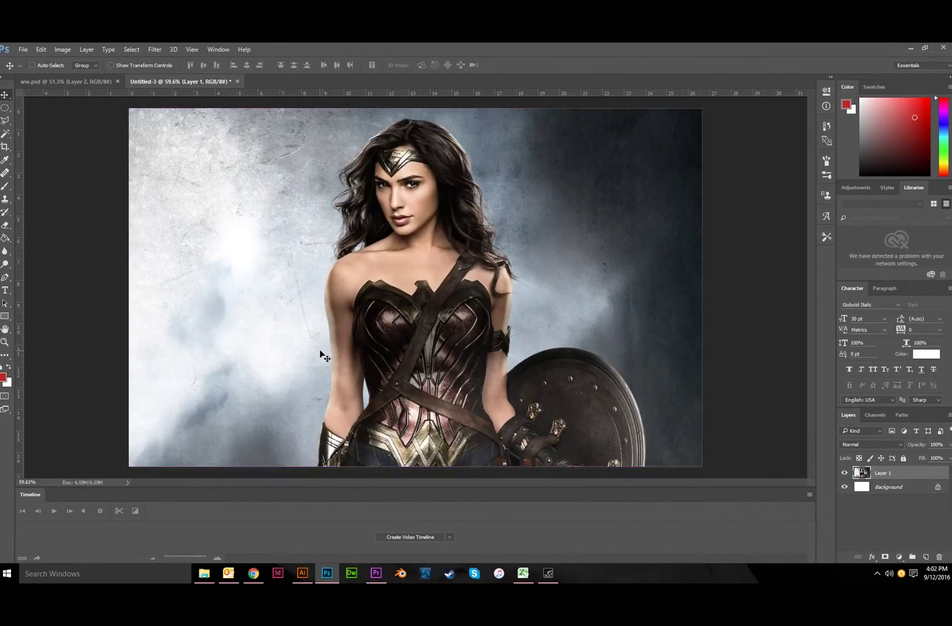
{"action": "scroll", "coordinate": [444, 209], "scroll_direction": "up", "scroll_amount": 5}
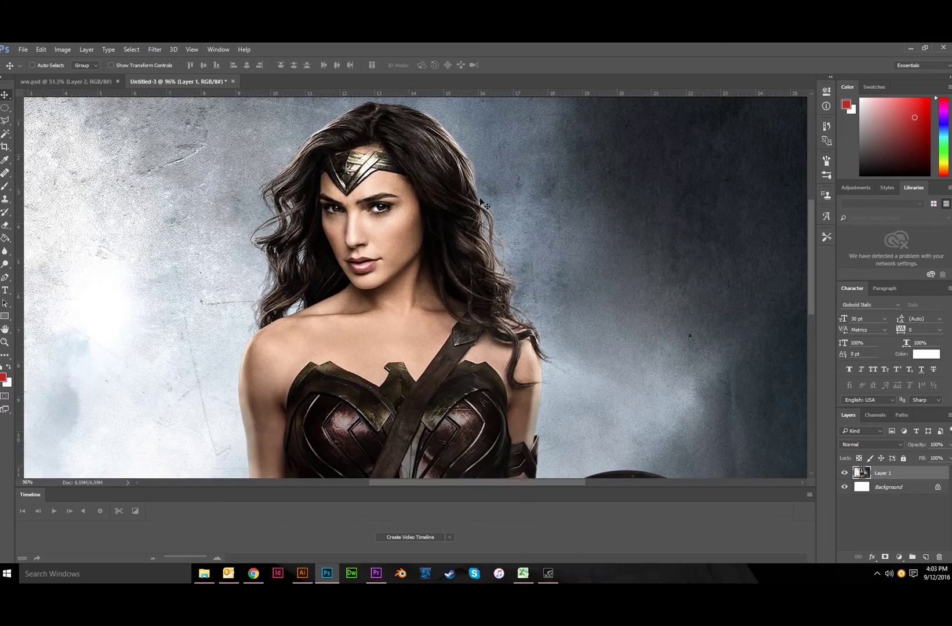
{"action": "scroll", "coordinate": [444, 209], "scroll_direction": "up", "scroll_amount": 3}
{"action": "scroll", "coordinate": [406, 197], "scroll_direction": "left", "scroll_amount": 2}
{"action": "scroll", "coordinate": [383, 192], "scroll_direction": "up", "scroll_amount": 7}
{"action": "scroll", "coordinate": [383, 193], "scroll_direction": "down", "scroll_amount": 4}
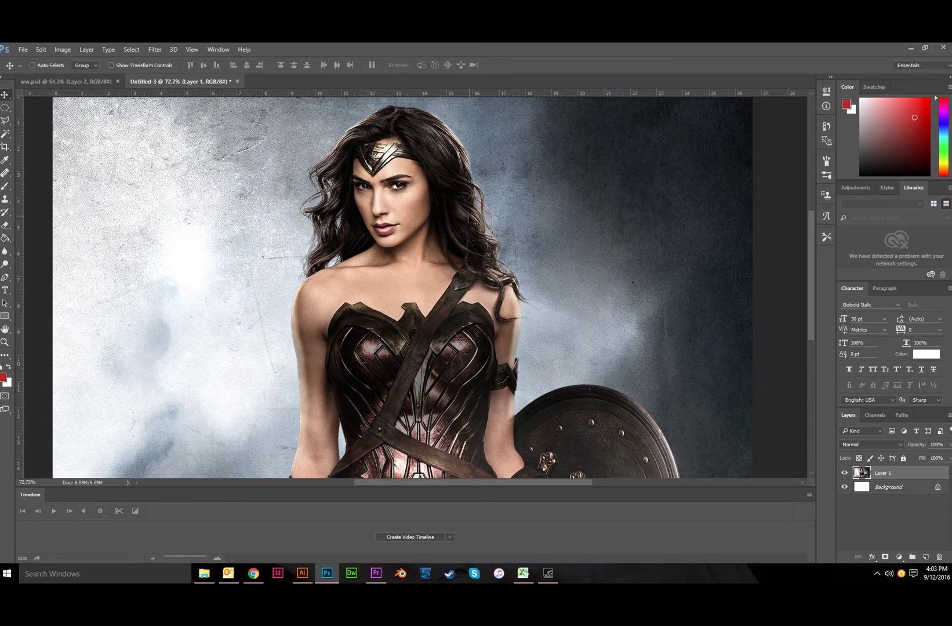
{"action": "scroll", "coordinate": [155, 202], "scroll_direction": "up", "scroll_amount": 5}
{"action": "scroll", "coordinate": [156, 202], "scroll_direction": "down", "scroll_amount": 4}
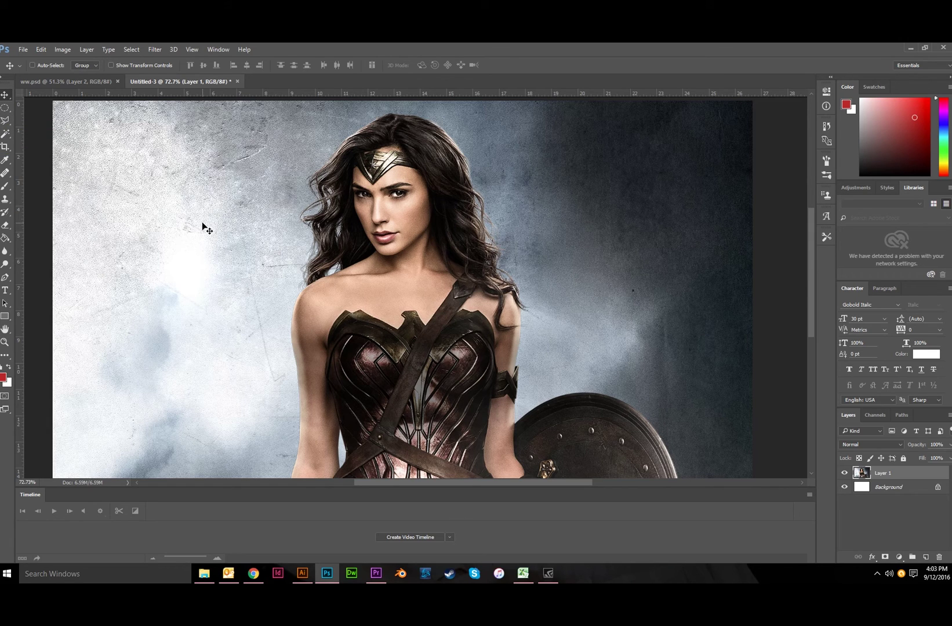
- Select the grey background area beside the woman's hair using the Magic Wand with a tolerance of 32
{"action": "key", "text": "w"}
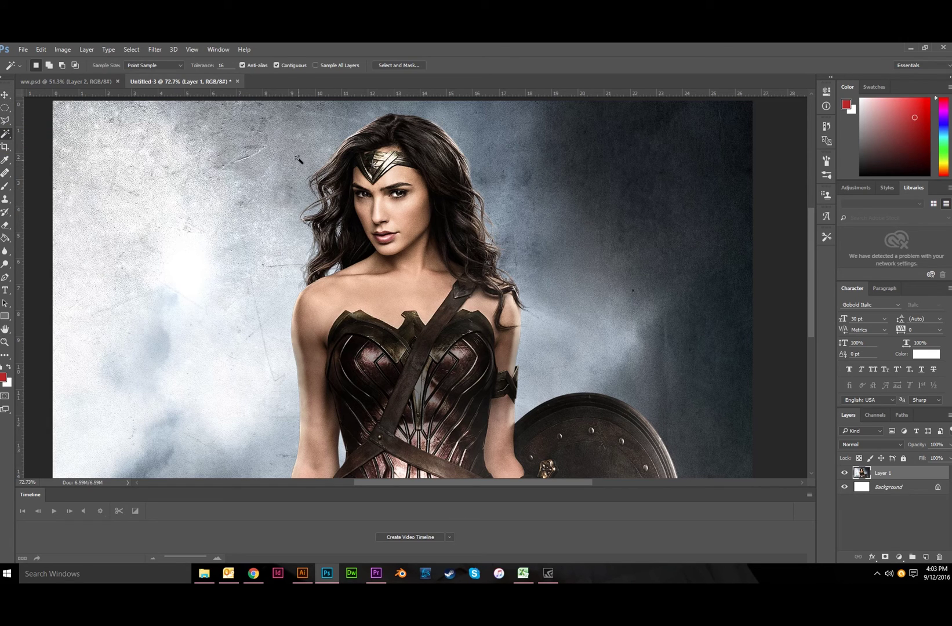
{"action": "scroll", "coordinate": [299, 260], "scroll_direction": "left", "scroll_amount": 1}
{"action": "scroll", "coordinate": [299, 261], "scroll_direction": "down", "scroll_amount": 3}
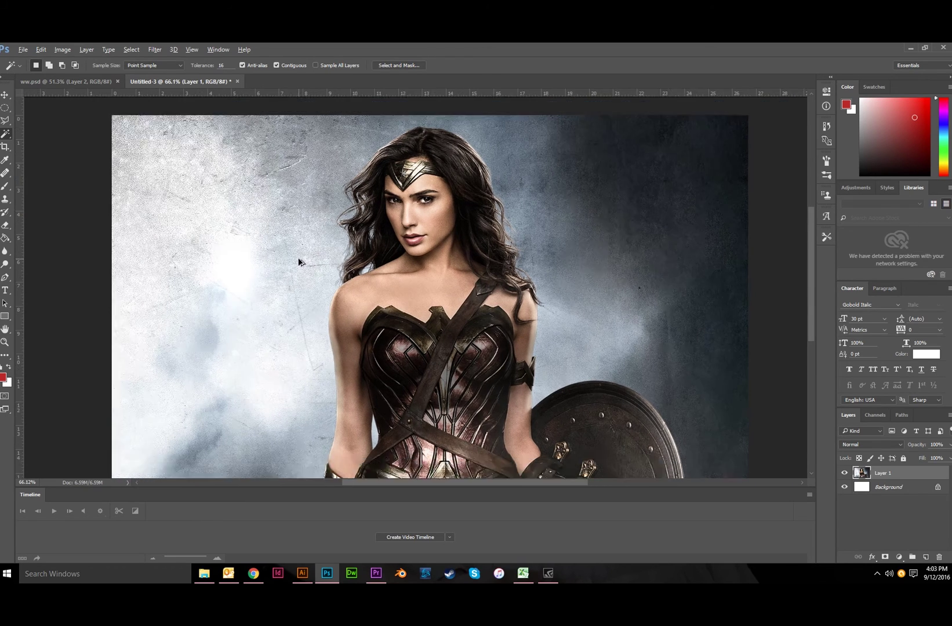
{"action": "scroll", "coordinate": [336, 266], "scroll_direction": "up", "scroll_amount": 2}
{"action": "left_click", "coordinate": [226, 67]}
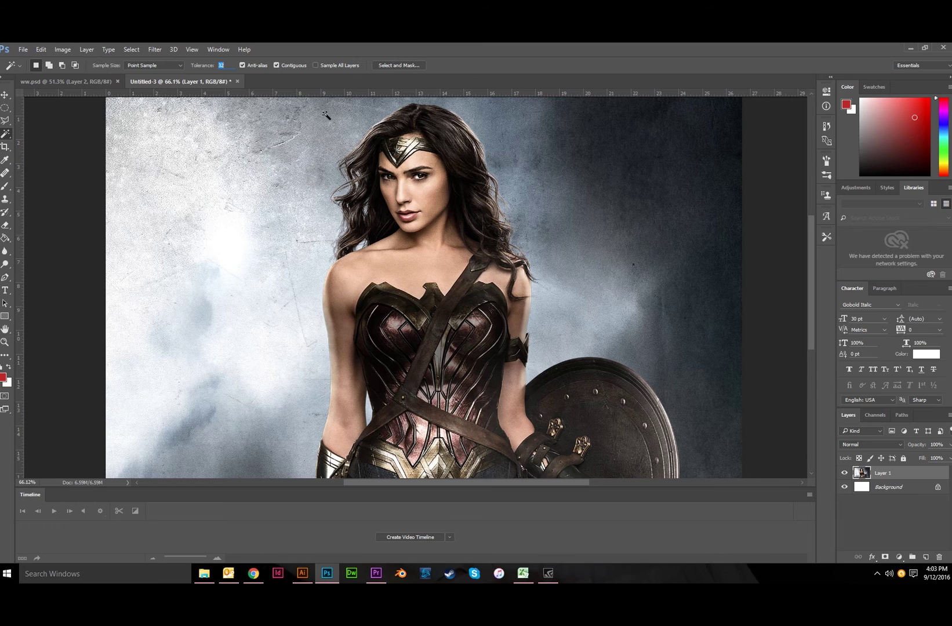
{"action": "left_click", "coordinate": [302, 123]}
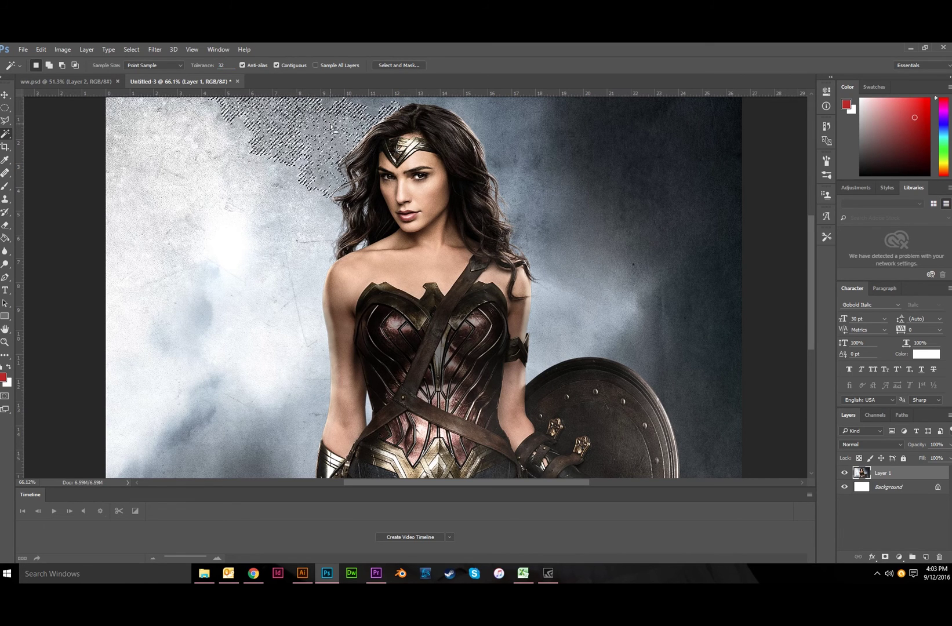
- Inspect how far the selection reaches across the background and along the edge of the hair
{"action": "scroll", "coordinate": [314, 124], "scroll_direction": "up", "scroll_amount": 2}
{"action": "scroll", "coordinate": [313, 165], "scroll_direction": "up", "scroll_amount": 10}
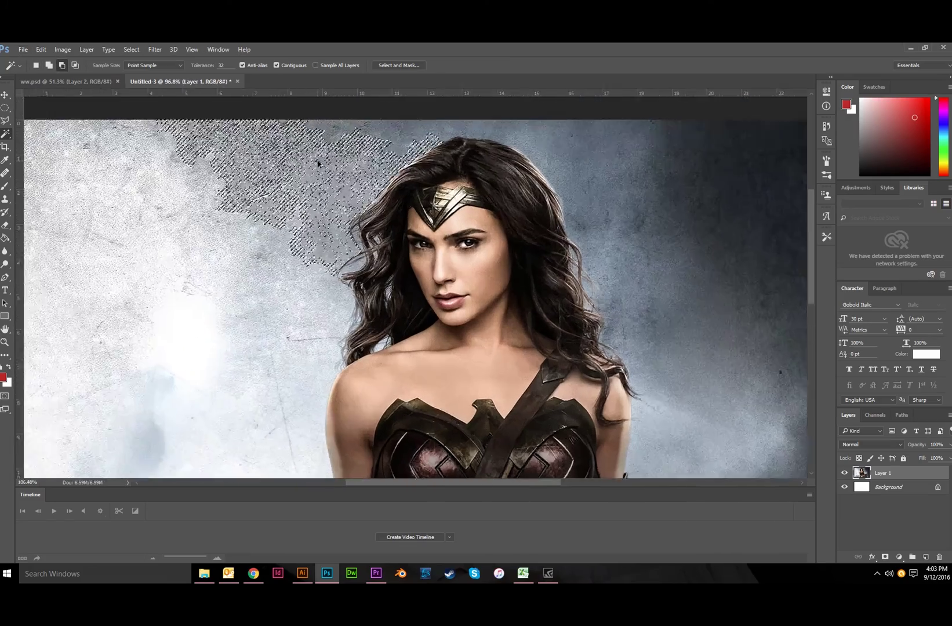
{"action": "scroll", "coordinate": [289, 203], "scroll_direction": "left", "scroll_amount": 2}
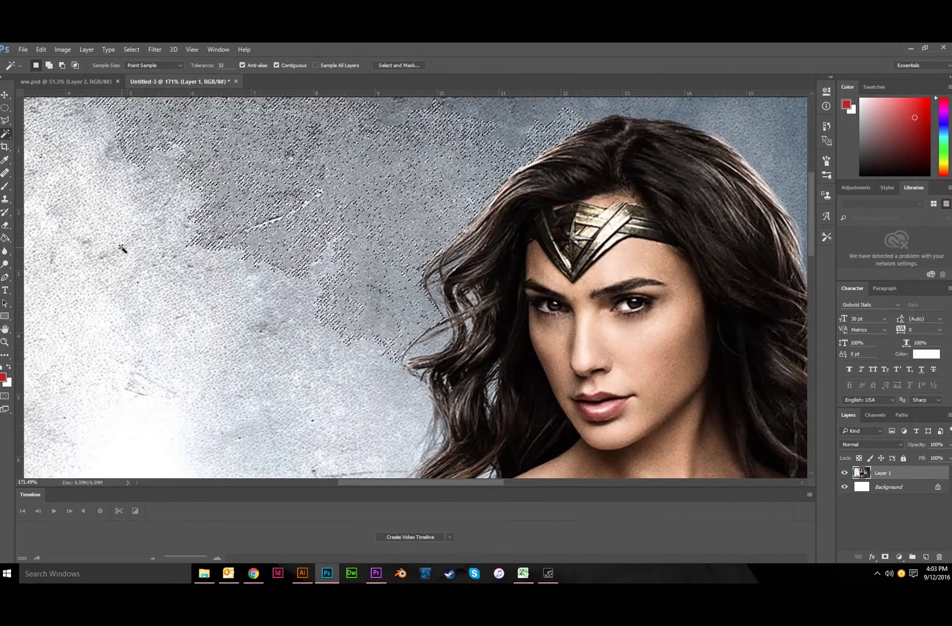
{"action": "scroll", "coordinate": [93, 244], "scroll_direction": "up", "scroll_amount": 5}
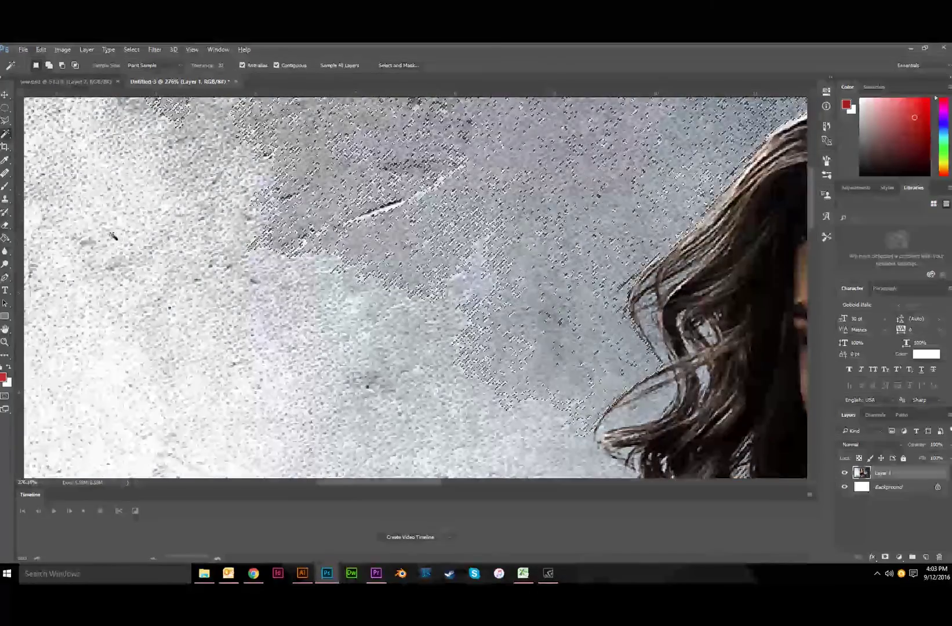
{"action": "scroll", "coordinate": [208, 280], "scroll_direction": "down", "scroll_amount": 6}
{"action": "scroll", "coordinate": [311, 265], "scroll_direction": "right", "scroll_amount": 2}
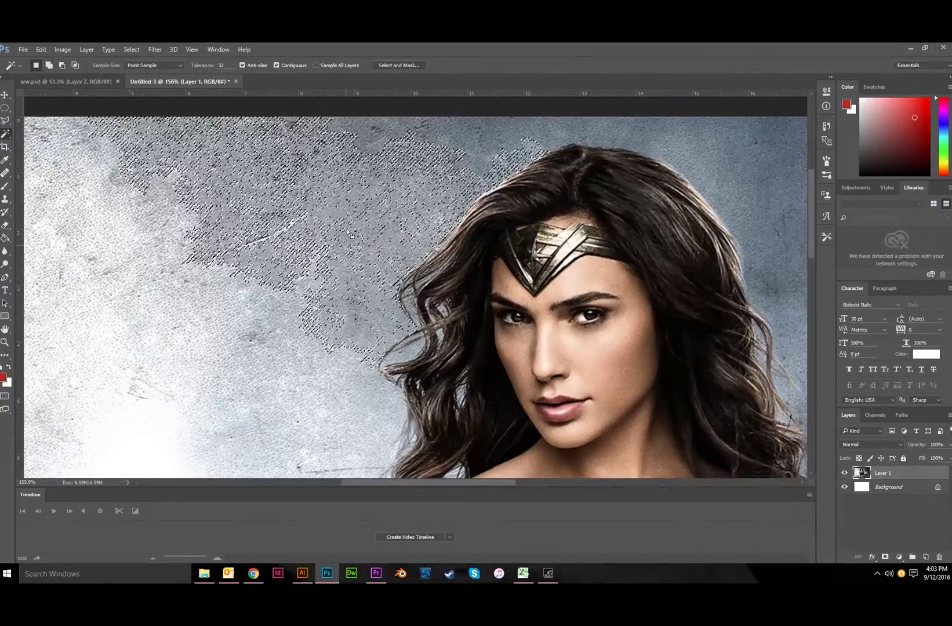
{"action": "scroll", "coordinate": [348, 232], "scroll_direction": "down", "scroll_amount": 3}
{"action": "scroll", "coordinate": [350, 230], "scroll_direction": "down", "scroll_amount": 1}
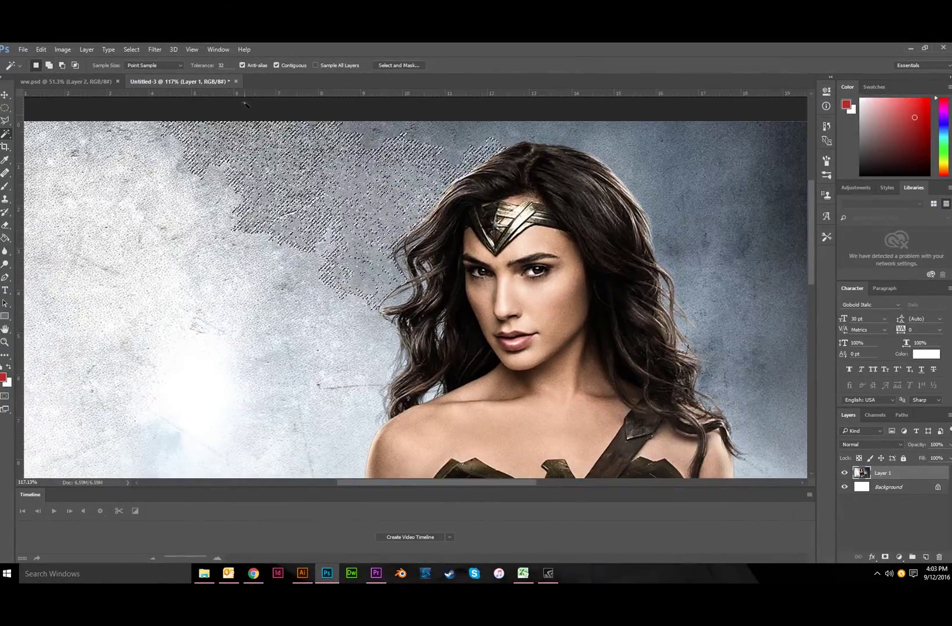
- Set the Magic Wand tolerance to 64 and reselect the grey background beside the woman's hair
{"action": "double_click", "coordinate": [222, 66]}
{"action": "type", "text": "64"}
{"action": "key", "text": "Return"}
{"action": "left_click", "coordinate": [335, 196]}
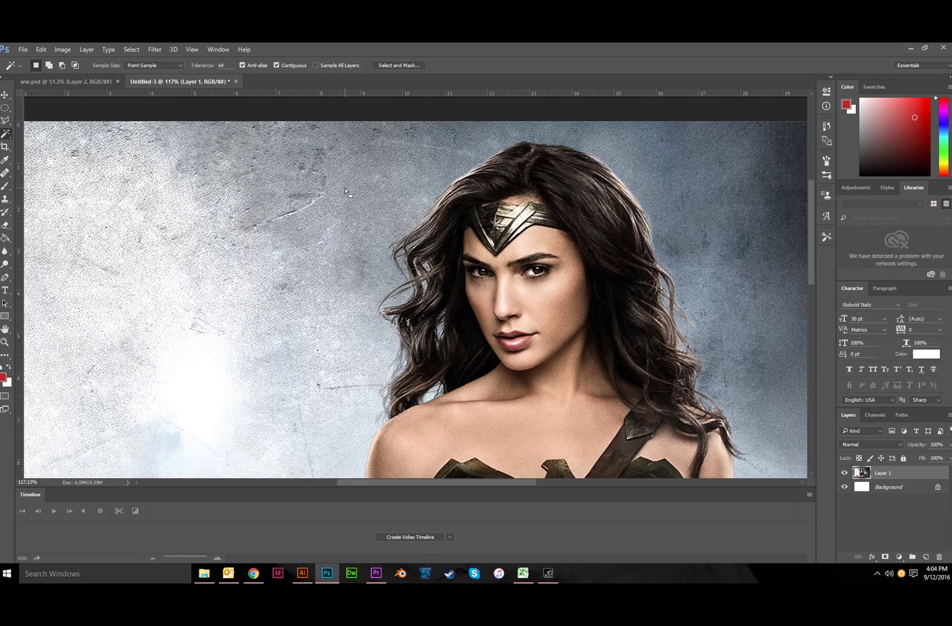
{"action": "left_click", "coordinate": [351, 200]}
{"action": "scroll", "coordinate": [351, 200], "scroll_direction": "left", "scroll_amount": 1}
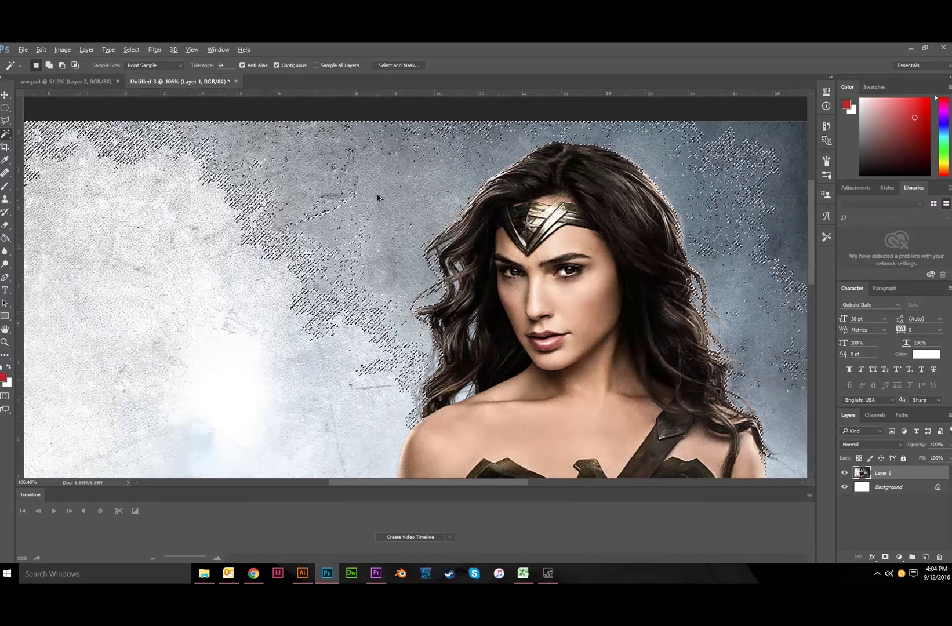
- Add the bright upper and lower background areas on the light side of the image to the selection
{"action": "scroll", "coordinate": [378, 198], "scroll_direction": "down", "scroll_amount": 2}
{"action": "scroll", "coordinate": [728, 363], "scroll_direction": "down", "scroll_amount": 3}
{"action": "scroll", "coordinate": [736, 369], "scroll_direction": "right", "scroll_amount": 1}
{"action": "scroll", "coordinate": [713, 379], "scroll_direction": "down", "scroll_amount": 6}
{"action": "scroll", "coordinate": [722, 374], "scroll_direction": "down", "scroll_amount": 2}
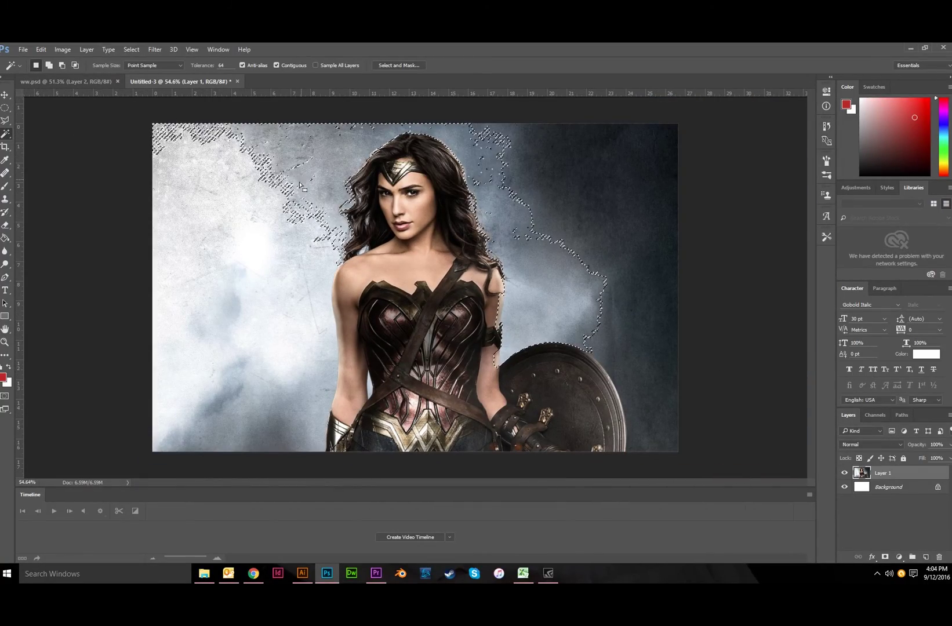
{"action": "scroll", "coordinate": [296, 189], "scroll_direction": "up", "scroll_amount": 1}
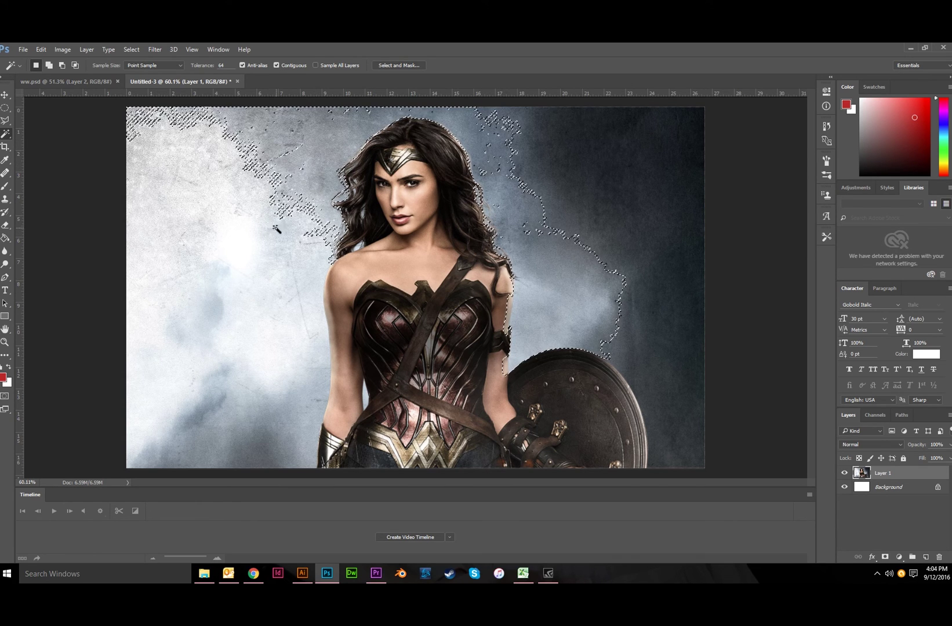
{"action": "key", "text": "shift"}
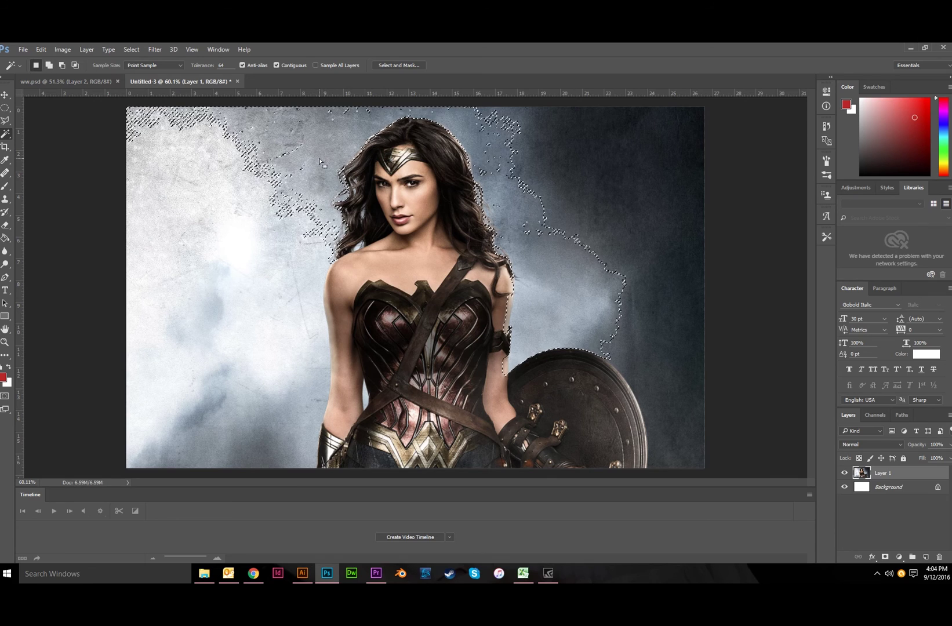
{"action": "key", "text": "shift"}
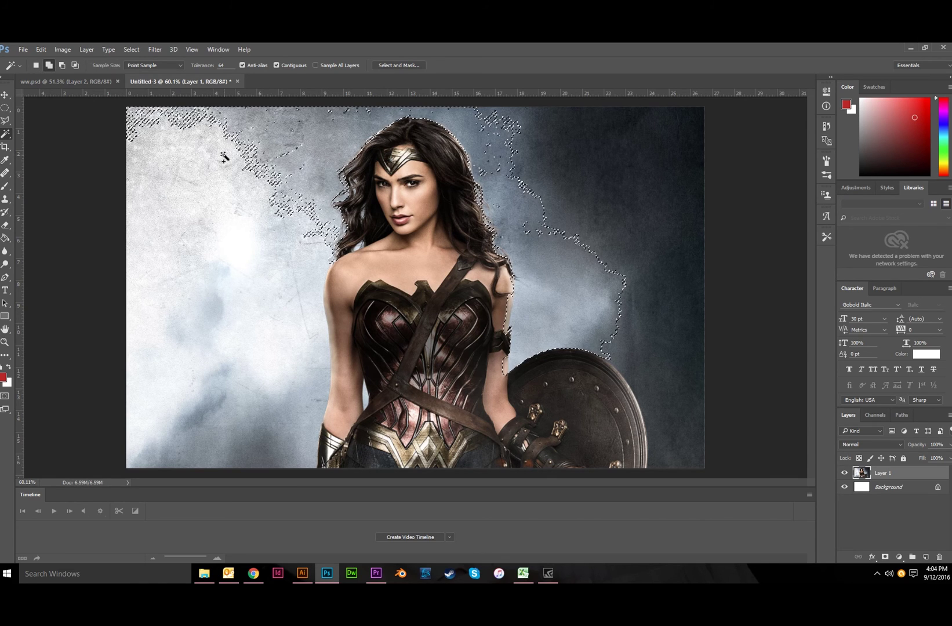
{"action": "left_click", "coordinate": [224, 158], "text": "shift"}
{"action": "left_click", "coordinate": [233, 411], "text": "shift"}
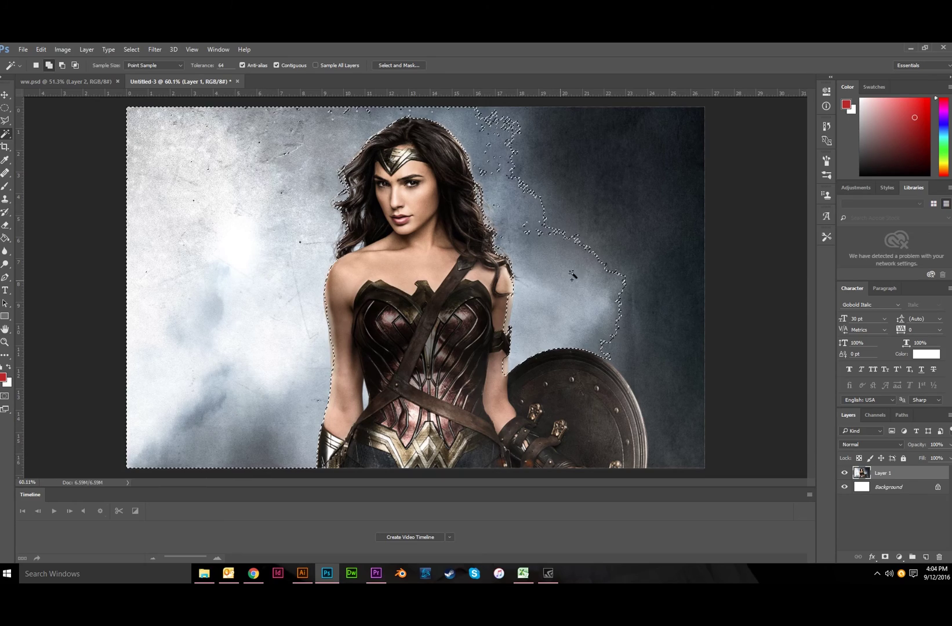
- Add the dark background beyond the shield to the selection, undoing the first pick and sampling nearer the image's outer edge
{"action": "left_click", "coordinate": [638, 176], "text": "shift"}
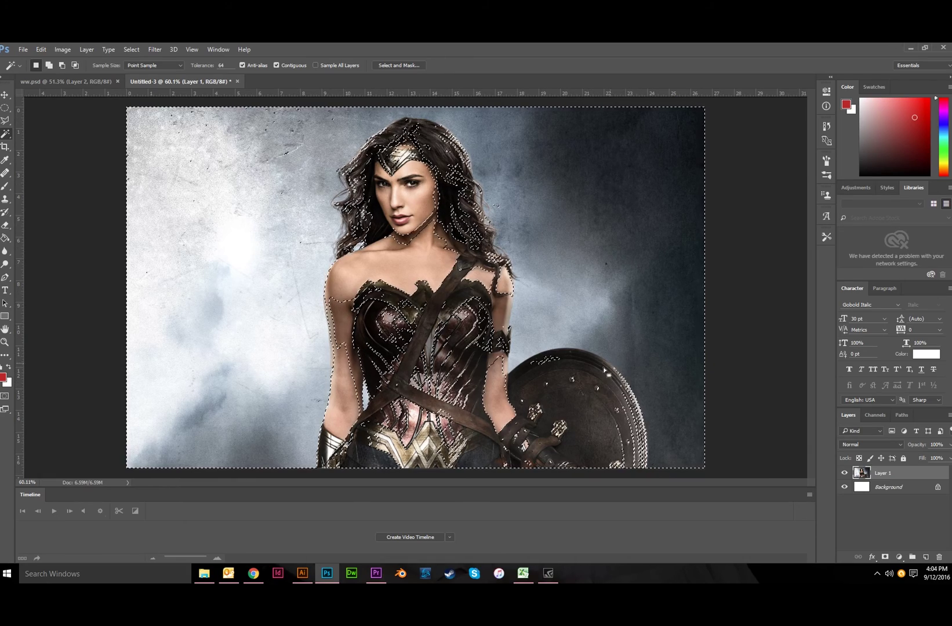
{"action": "key", "text": "ctrl+z"}
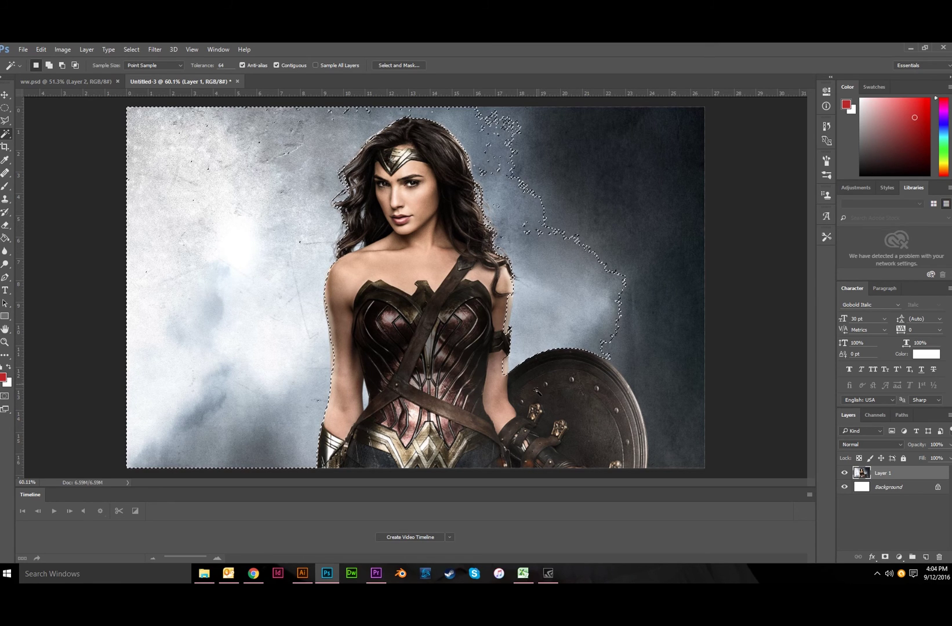
{"action": "left_click", "coordinate": [694, 230], "text": "shift"}
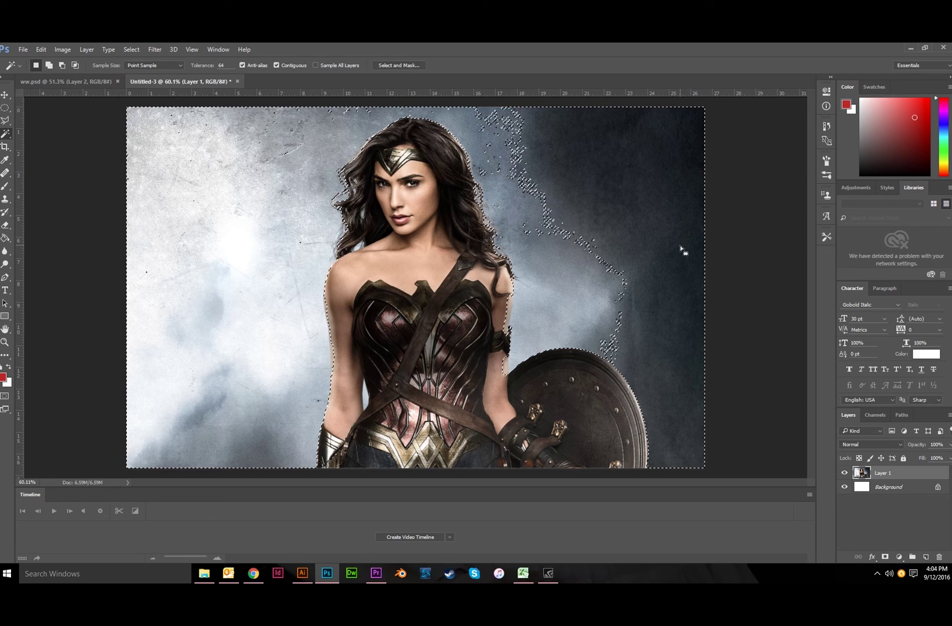
- Try to add the strip between the bright and dark background, and revert the selection to before the dark background was added
{"action": "left_click", "coordinate": [623, 229], "text": "shift"}
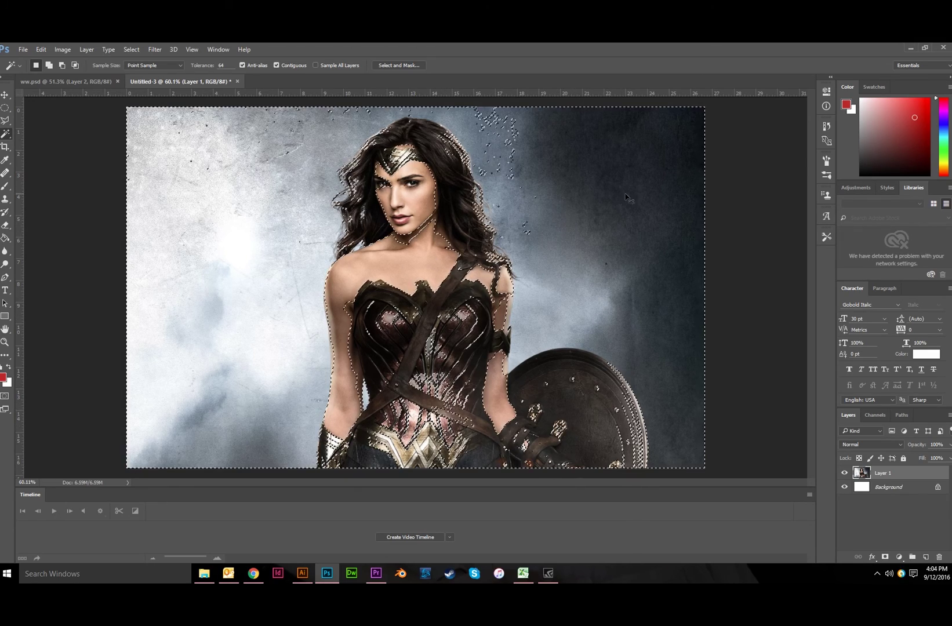
{"action": "left_click", "coordinate": [829, 128]}
{"action": "left_click", "coordinate": [748, 232]}
{"action": "left_click", "coordinate": [797, 122]}
{"action": "key", "text": "shift"}
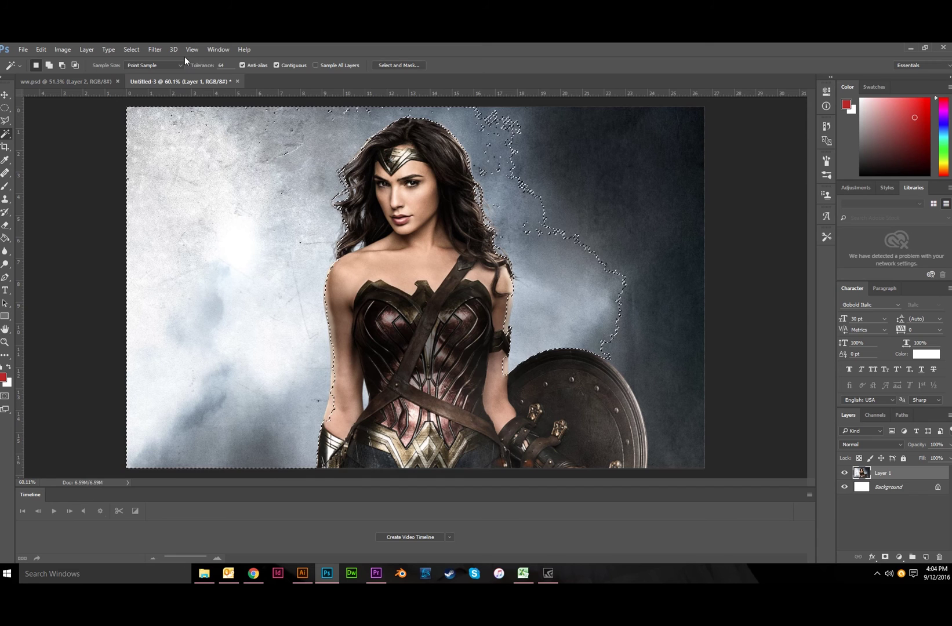
- Set the Magic Wand tolerance to 32 and add the dark background beyond the hair and shield to the selection in several samples
{"action": "left_click_drag", "start_coordinate": [226, 66], "coordinate": [195, 71]}
{"action": "type", "text": "32"}
{"action": "key", "text": "Return"}
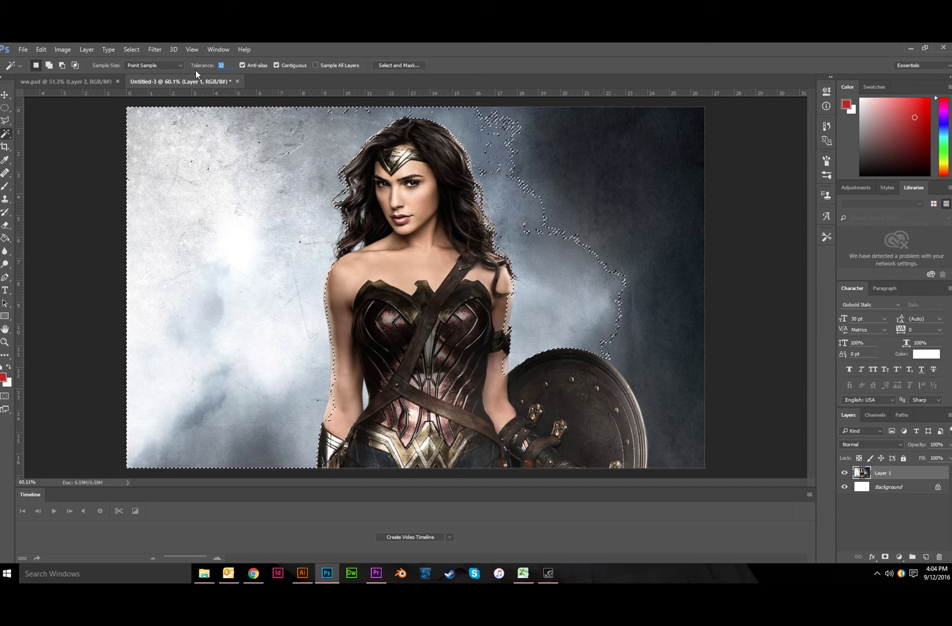
{"action": "left_click", "coordinate": [542, 182], "text": "shift"}
{"action": "left_click", "coordinate": [677, 147], "text": "shift"}
{"action": "left_click", "coordinate": [684, 153], "text": "shift"}
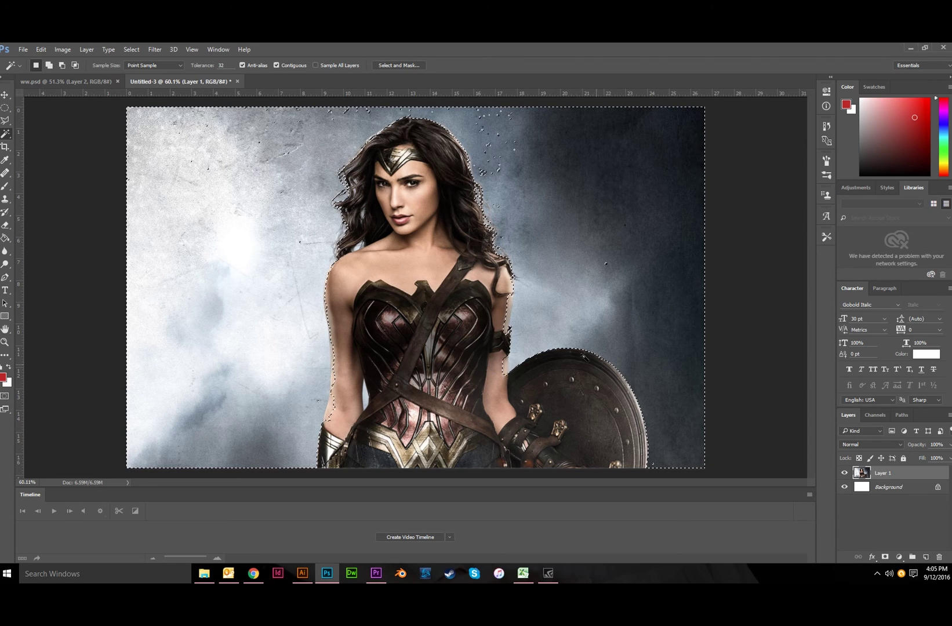
- Add the speckled blue-grey background beside the darker side of the woman's hair to the selection
{"action": "scroll", "coordinate": [405, 413], "scroll_direction": "up", "scroll_amount": 6}
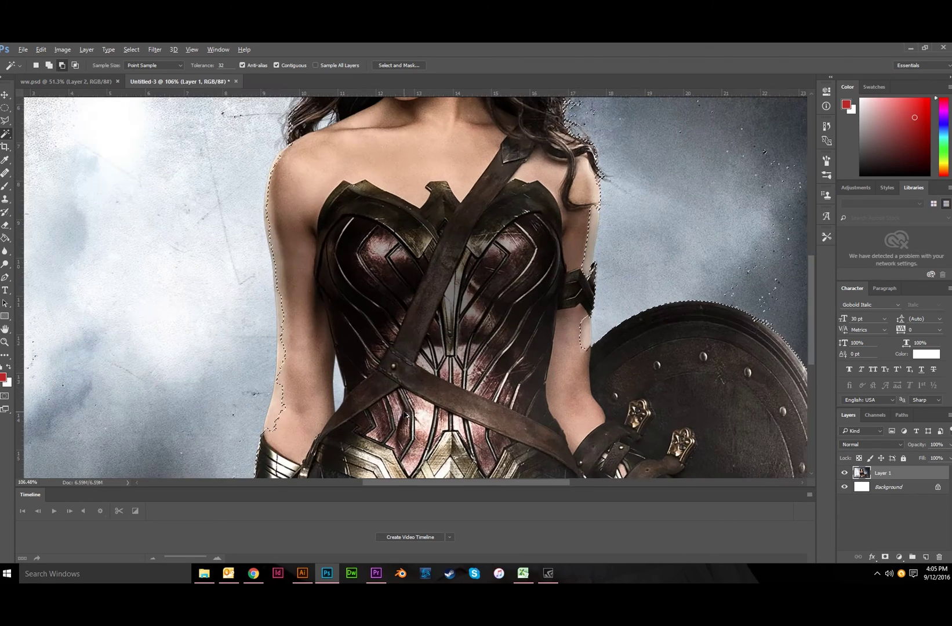
{"action": "scroll", "coordinate": [624, 274], "scroll_direction": "up", "scroll_amount": 3}
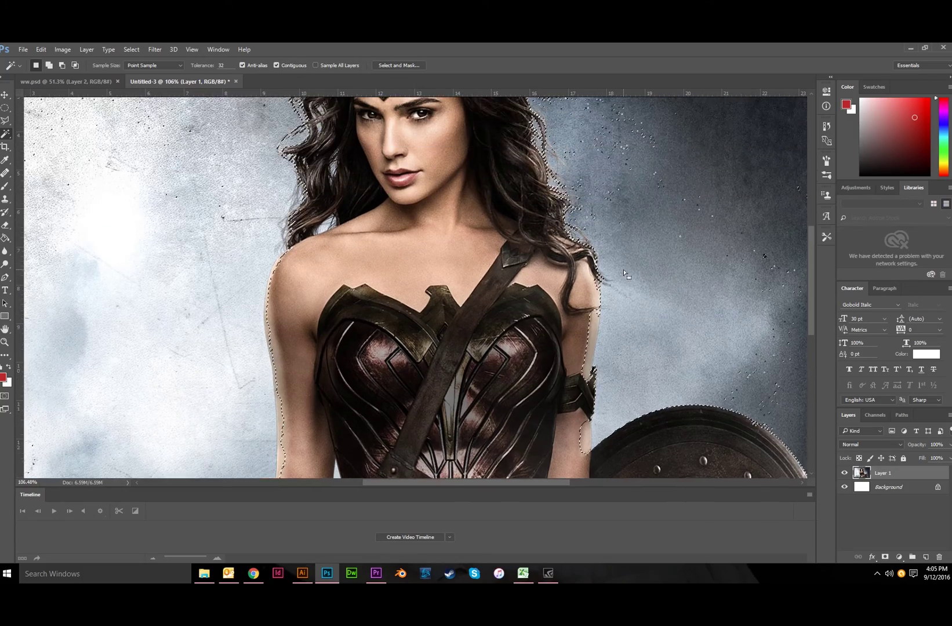
{"action": "scroll", "coordinate": [626, 275], "scroll_direction": "up", "scroll_amount": 1}
{"action": "scroll", "coordinate": [630, 275], "scroll_direction": "right", "scroll_amount": 2}
{"action": "scroll", "coordinate": [631, 276], "scroll_direction": "up", "scroll_amount": 3}
{"action": "scroll", "coordinate": [632, 276], "scroll_direction": "right", "scroll_amount": 2}
{"action": "scroll", "coordinate": [426, 184], "scroll_direction": "up", "scroll_amount": 1}
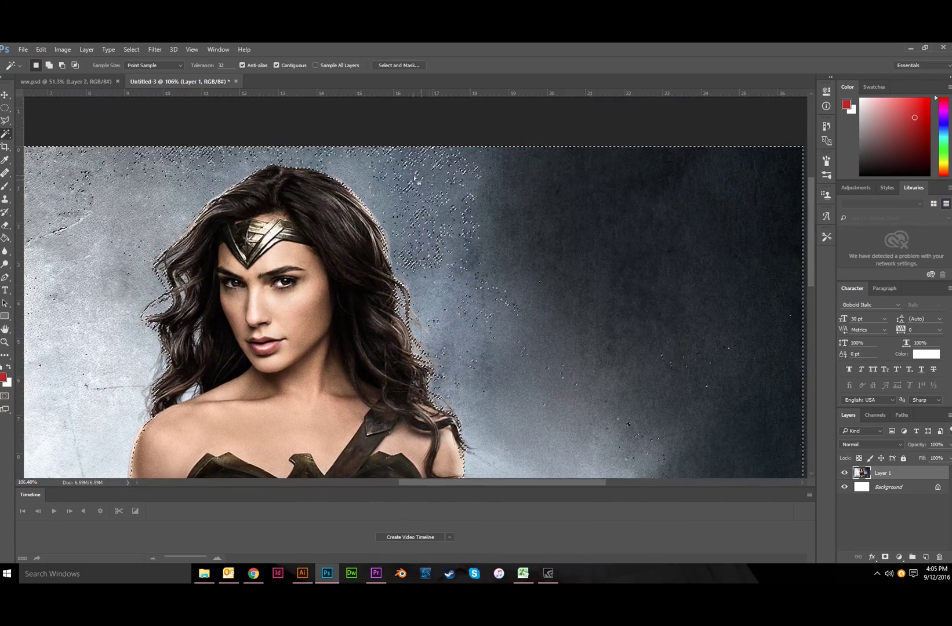
{"action": "scroll", "coordinate": [422, 183], "scroll_direction": "up", "scroll_amount": 10}
{"action": "left_click", "coordinate": [422, 244], "text": "shift"}
{"action": "scroll", "coordinate": [422, 250], "scroll_direction": "down", "scroll_amount": 12}
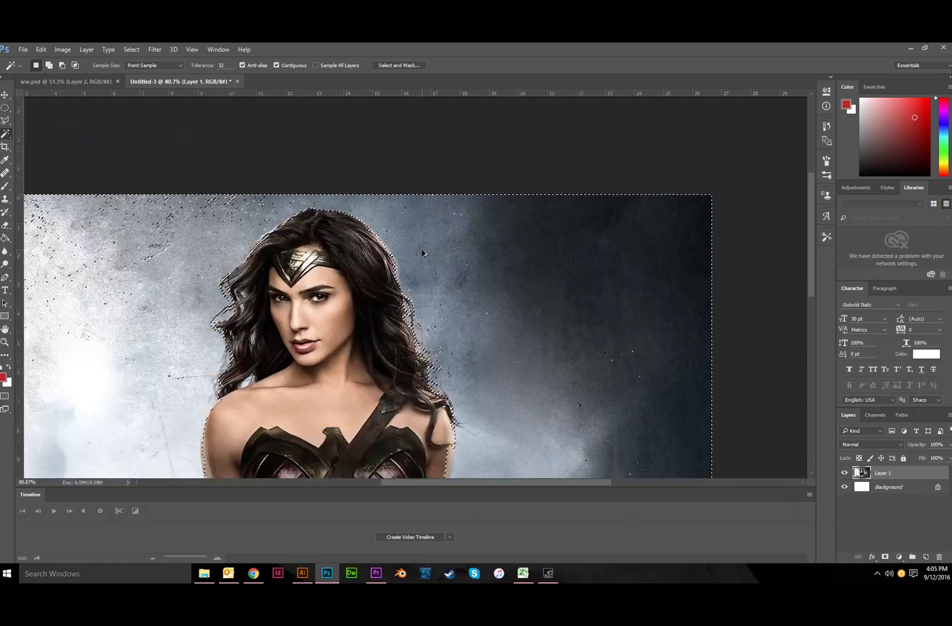
- Use the Rectangular Marquee tool to add the leftover specks in the upper background on the bright side of the image to the selection
{"action": "scroll", "coordinate": [423, 255], "scroll_direction": "down", "scroll_amount": 4}
{"action": "scroll", "coordinate": [264, 207], "scroll_direction": "up", "scroll_amount": 2}
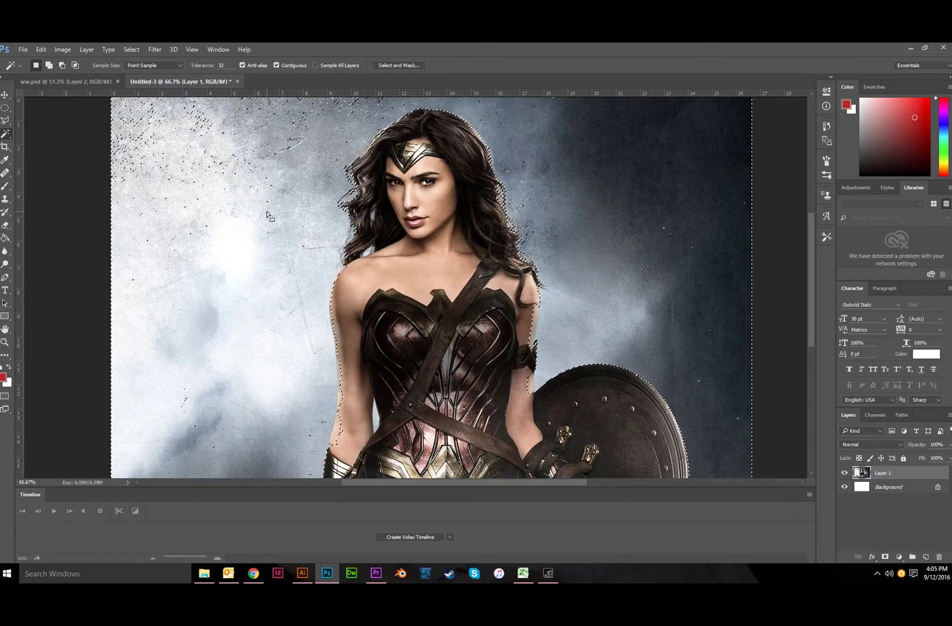
{"action": "scroll", "coordinate": [267, 215], "scroll_direction": "up", "scroll_amount": 3}
{"action": "scroll", "coordinate": [171, 193], "scroll_direction": "down", "scroll_amount": 3}
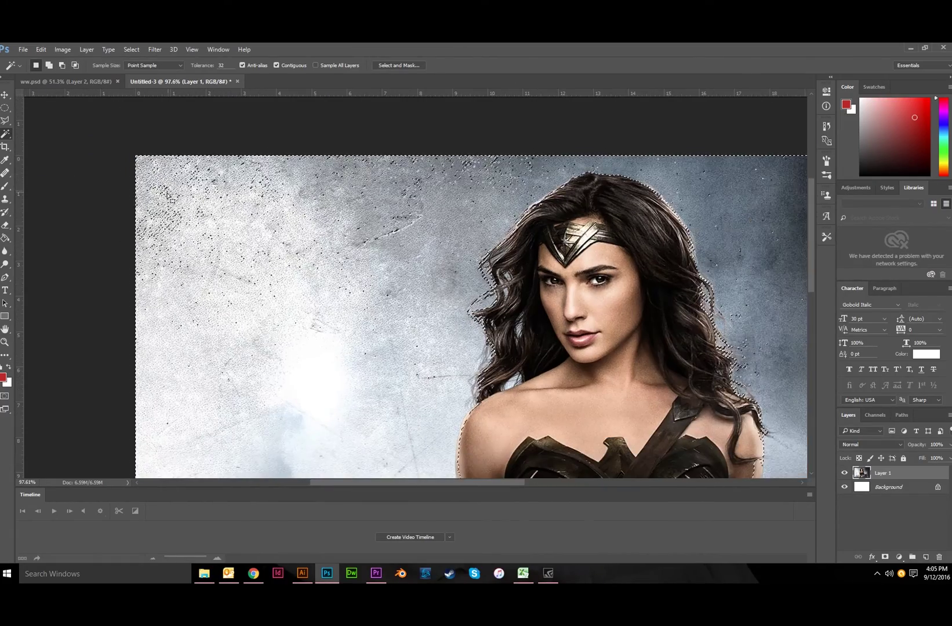
{"action": "scroll", "coordinate": [171, 193], "scroll_direction": "down", "scroll_amount": 2}
{"action": "left_click", "coordinate": [5, 111]}
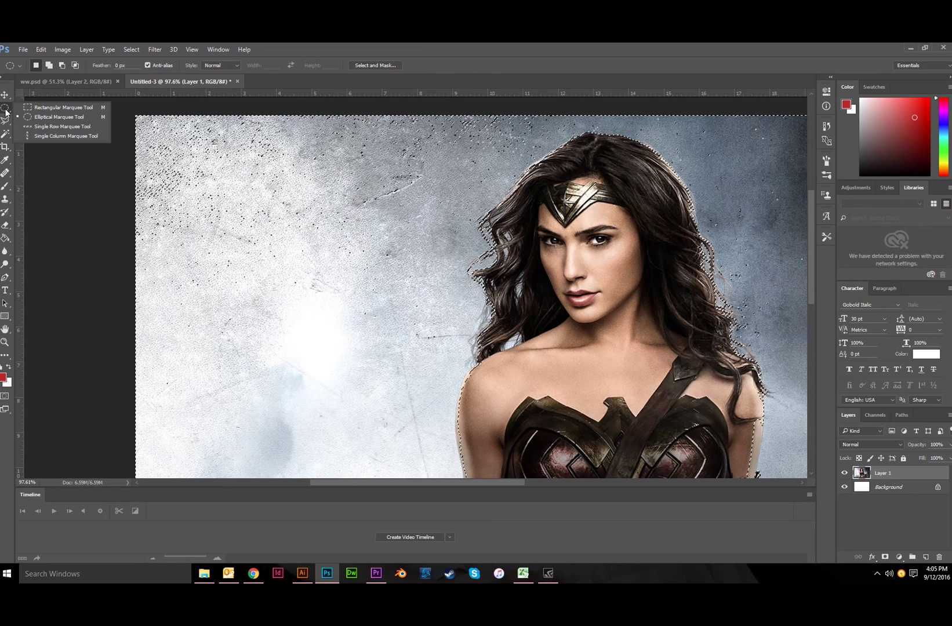
{"action": "left_click", "coordinate": [31, 109]}
{"action": "scroll", "coordinate": [32, 111], "scroll_direction": "up", "scroll_amount": 2}
{"action": "right_click", "coordinate": [6, 112]}
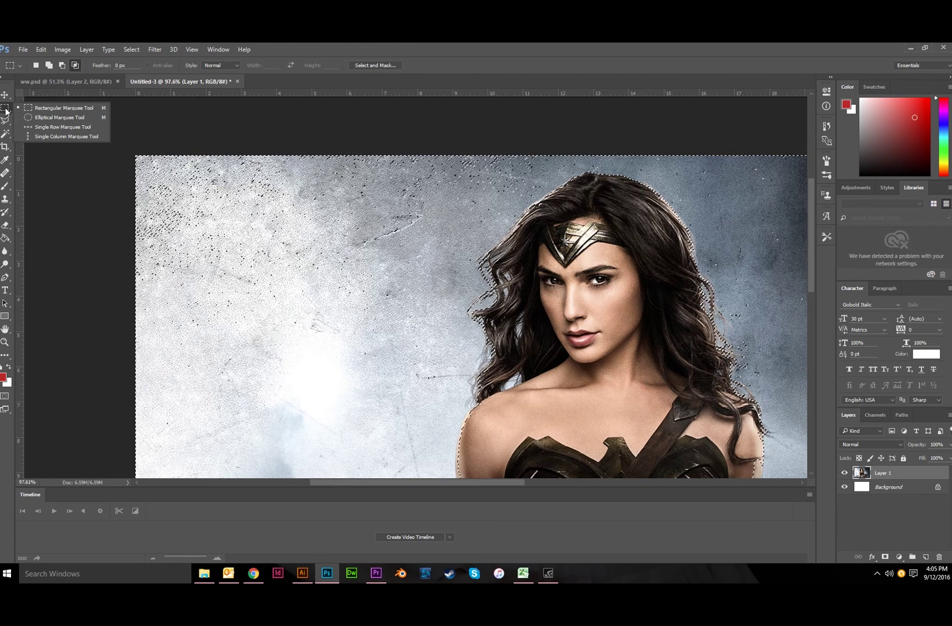
{"action": "left_click", "coordinate": [46, 110]}
{"action": "scroll", "coordinate": [155, 306], "scroll_direction": "down", "scroll_amount": 3}
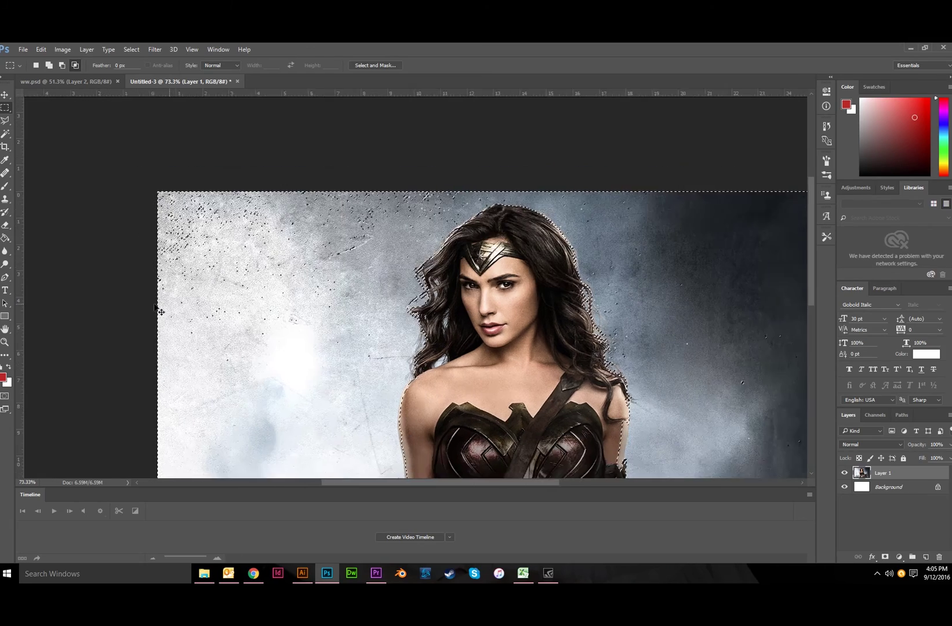
{"action": "left_click_drag", "start_coordinate": [162, 314], "coordinate": [407, 125]}
{"action": "left_click_drag", "start_coordinate": [368, 360], "coordinate": [335, 352]}
{"action": "scroll", "coordinate": [415, 287], "scroll_direction": "right", "scroll_amount": 6}
{"action": "left_click_drag", "start_coordinate": [311, 193], "coordinate": [345, 154]}
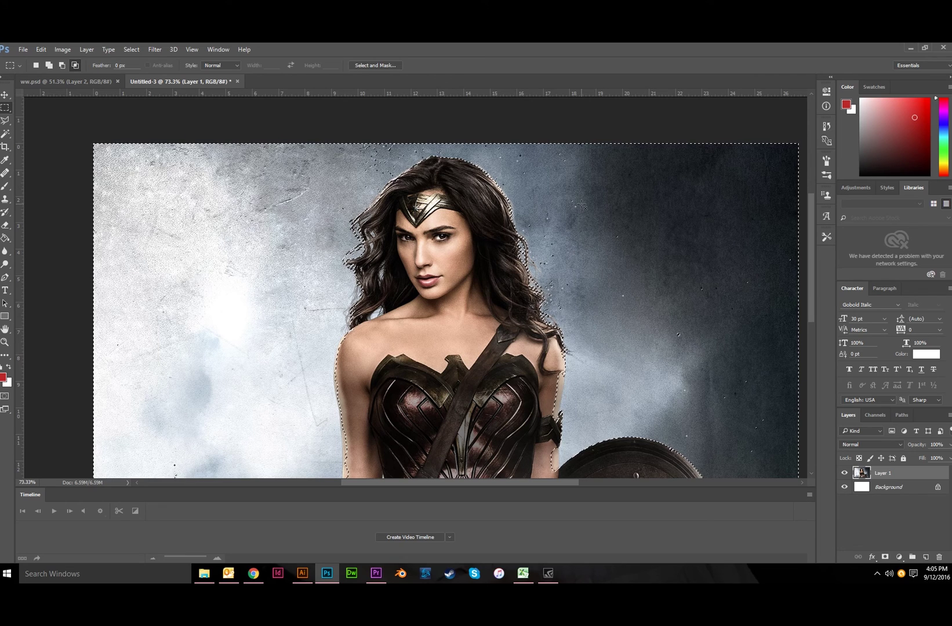
- Cover the leftover specks in the dark background beyond the hair and above the shield with rectangular additions to the selection
{"action": "left_click_drag", "start_coordinate": [705, 175], "coordinate": [612, 275]}
{"action": "scroll", "coordinate": [614, 277], "scroll_direction": "right", "scroll_amount": 3}
{"action": "left_click_drag", "start_coordinate": [562, 296], "coordinate": [706, 152]}
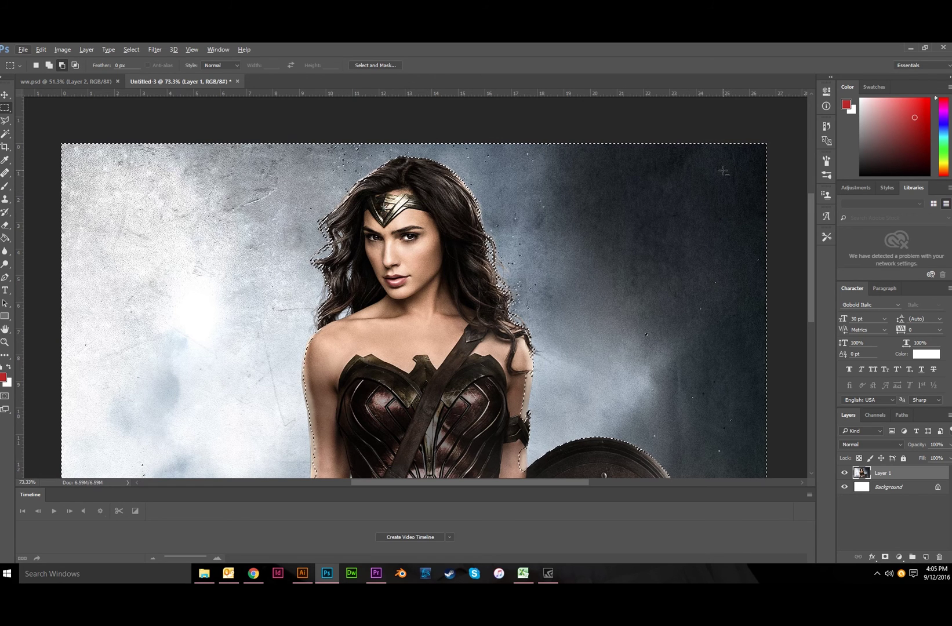
{"action": "mouse_move", "coordinate": [719, 170]}
{"action": "left_mouse_down"}
{"action": "mouse_move", "coordinate": [655, 230]}
{"action": "mouse_move", "coordinate": [615, 293]}
{"action": "mouse_move", "coordinate": [723, 153]}
{"action": "left_mouse_up"}
{"action": "scroll", "coordinate": [713, 258], "scroll_direction": "down", "scroll_amount": 2}
{"action": "scroll", "coordinate": [704, 264], "scroll_direction": "right", "scroll_amount": 1}
{"action": "left_click_drag", "start_coordinate": [594, 175], "coordinate": [732, 330]}
{"action": "scroll", "coordinate": [699, 382], "scroll_direction": "right", "scroll_amount": 1}
{"action": "scroll", "coordinate": [699, 383], "scroll_direction": "right", "scroll_amount": 1}
{"action": "scroll", "coordinate": [698, 380], "scroll_direction": "down", "scroll_amount": 4}
{"action": "left_click_drag", "start_coordinate": [614, 226], "coordinate": [677, 363]}
- Examine the selection edge closely along the crown and the loose curls on the bright side of the hair
{"action": "scroll", "coordinate": [678, 406], "scroll_direction": "up", "scroll_amount": 3}
{"action": "scroll", "coordinate": [669, 398], "scroll_direction": "left", "scroll_amount": 2}
{"action": "scroll", "coordinate": [643, 379], "scroll_direction": "up", "scroll_amount": 4}
{"action": "scroll", "coordinate": [478, 277], "scroll_direction": "left", "scroll_amount": 2}
{"action": "scroll", "coordinate": [371, 249], "scroll_direction": "up", "scroll_amount": 10}
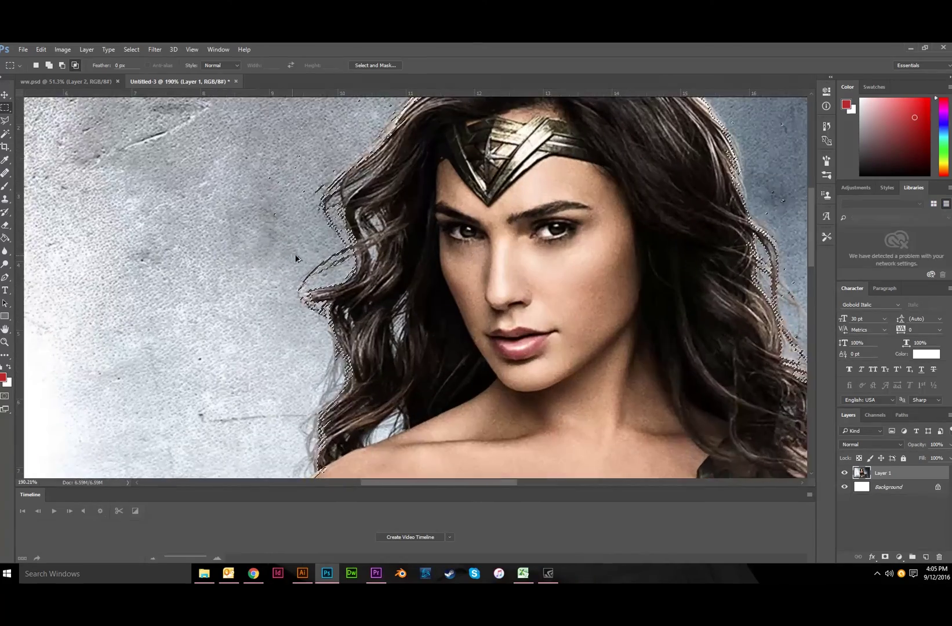
{"action": "scroll", "coordinate": [345, 262], "scroll_direction": "up", "scroll_amount": 3}
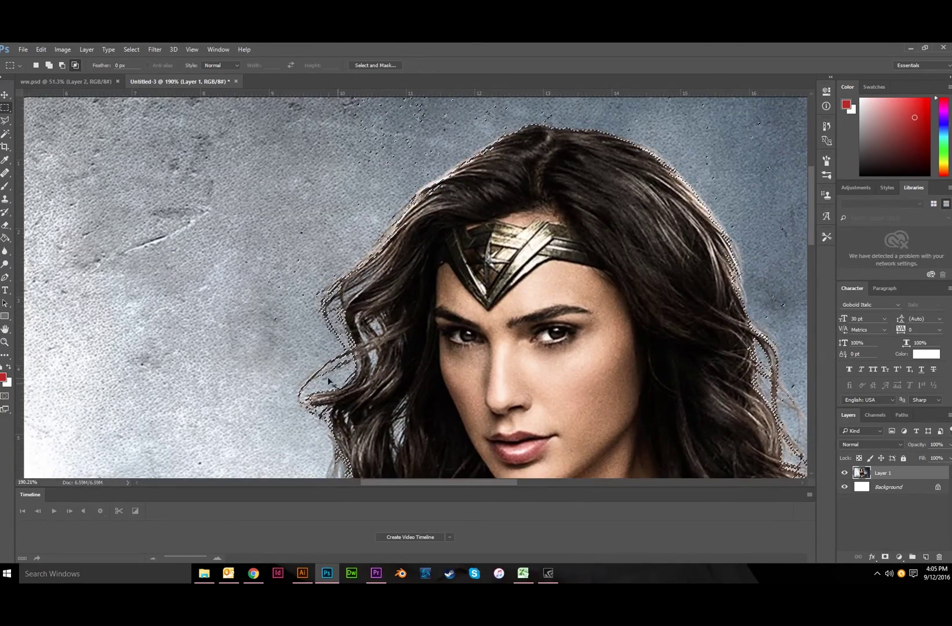
{"action": "left_click_drag", "start_coordinate": [345, 263], "coordinate": [385, 215]}
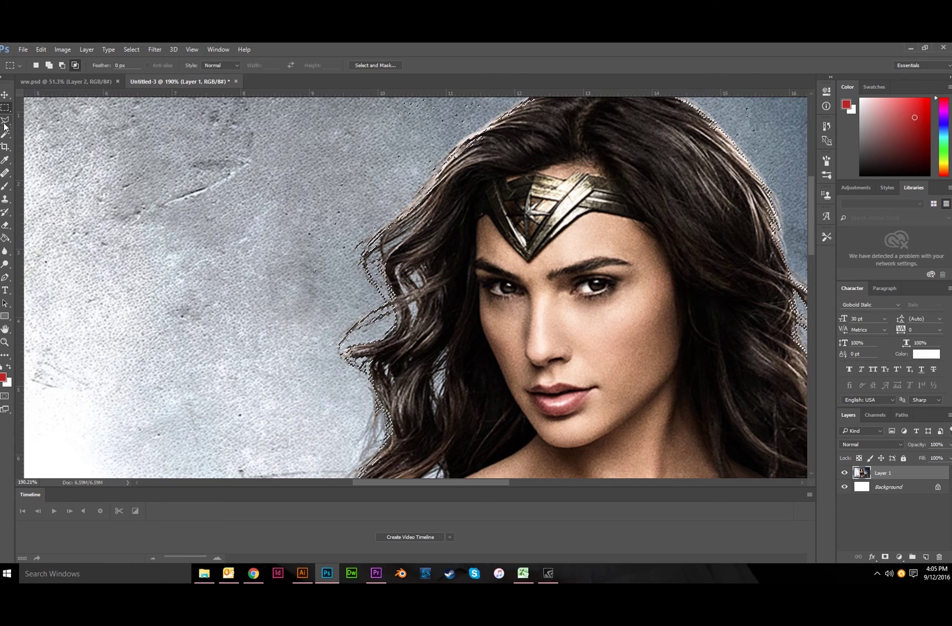
{"action": "scroll", "coordinate": [30, 146], "scroll_direction": "up", "scroll_amount": 1}
{"action": "scroll", "coordinate": [439, 217], "scroll_direction": "up", "scroll_amount": 1}
{"action": "scroll", "coordinate": [439, 217], "scroll_direction": "right", "scroll_amount": 1}
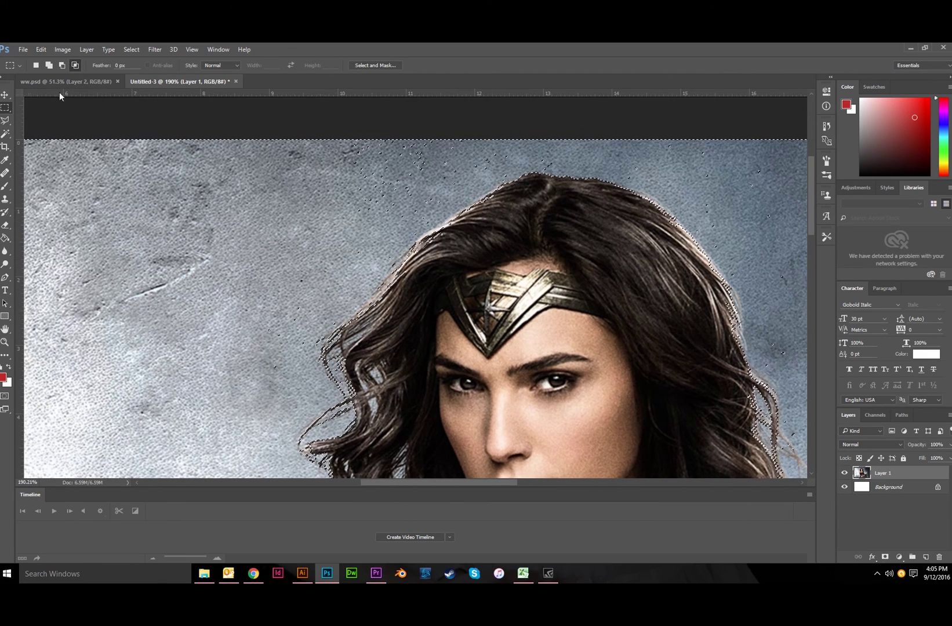
- Use the Polygonal Lasso tool to add the speckled background above the crown and beside the bright side of the hair to the selection
{"action": "left_click", "coordinate": [6, 124]}
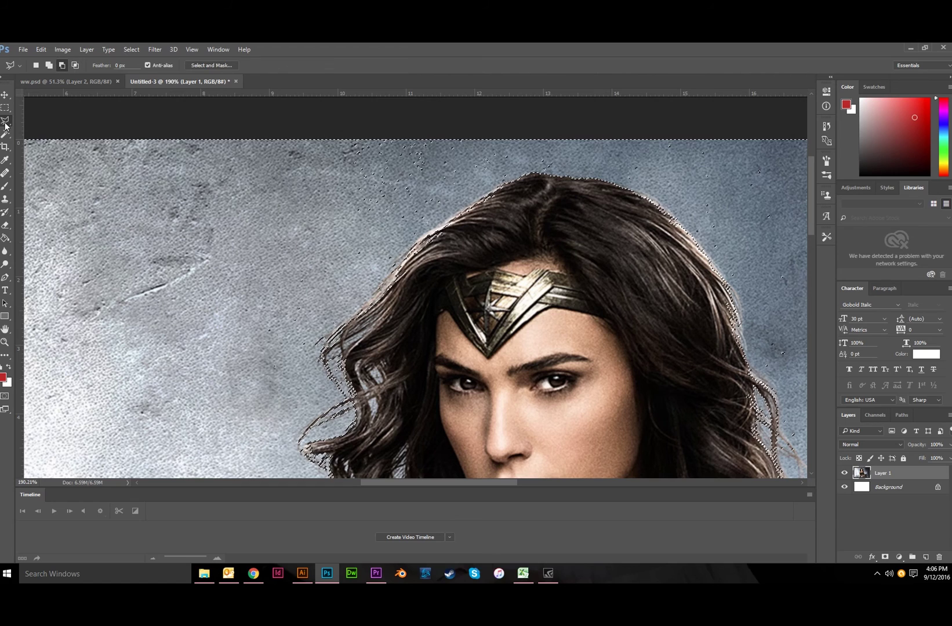
{"action": "right_click", "coordinate": [5, 125]}
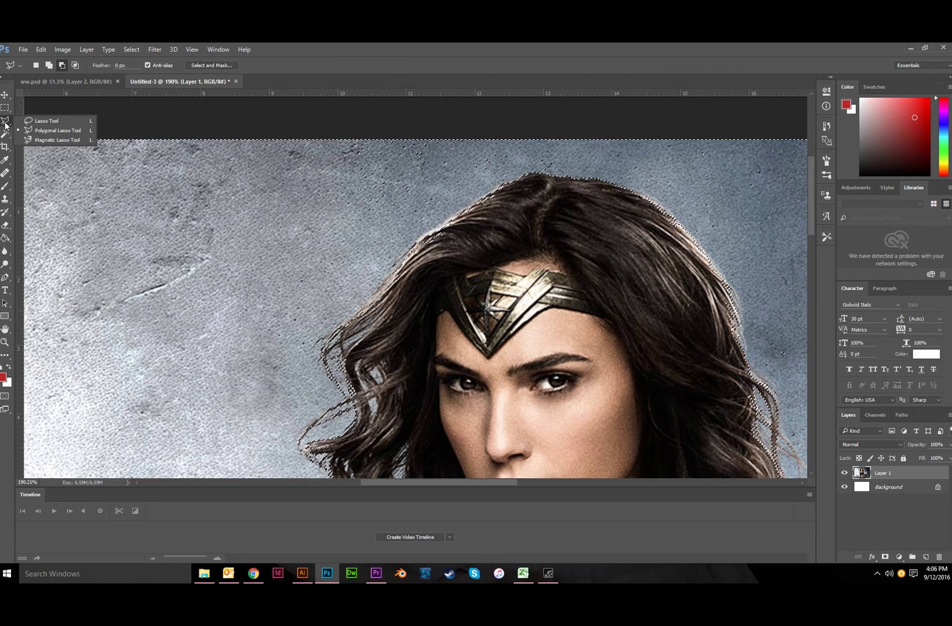
{"action": "left_click", "coordinate": [46, 135]}
{"action": "left_click_drag", "start_coordinate": [321, 428], "coordinate": [353, 380]}
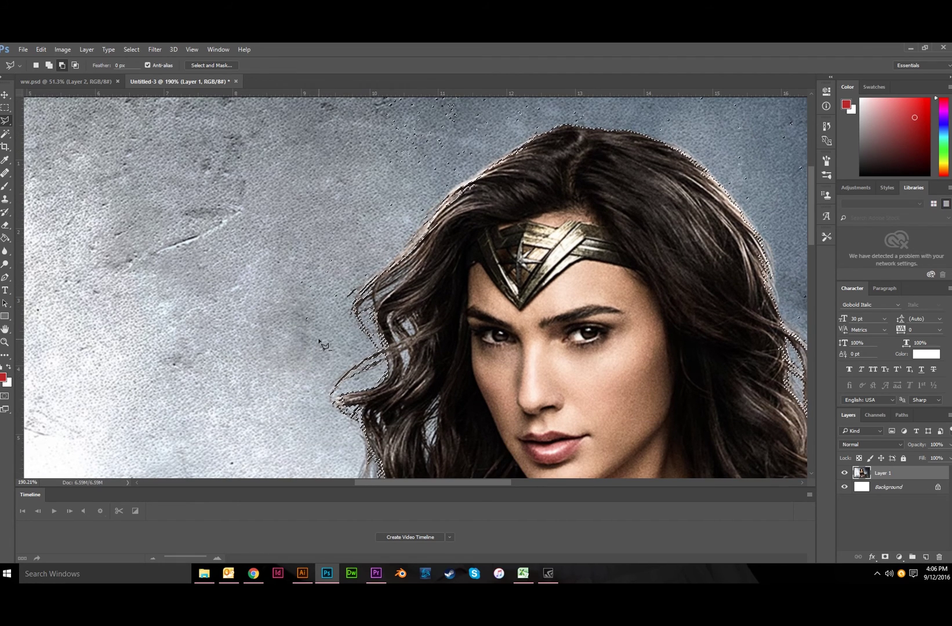
{"action": "key", "text": "shift"}
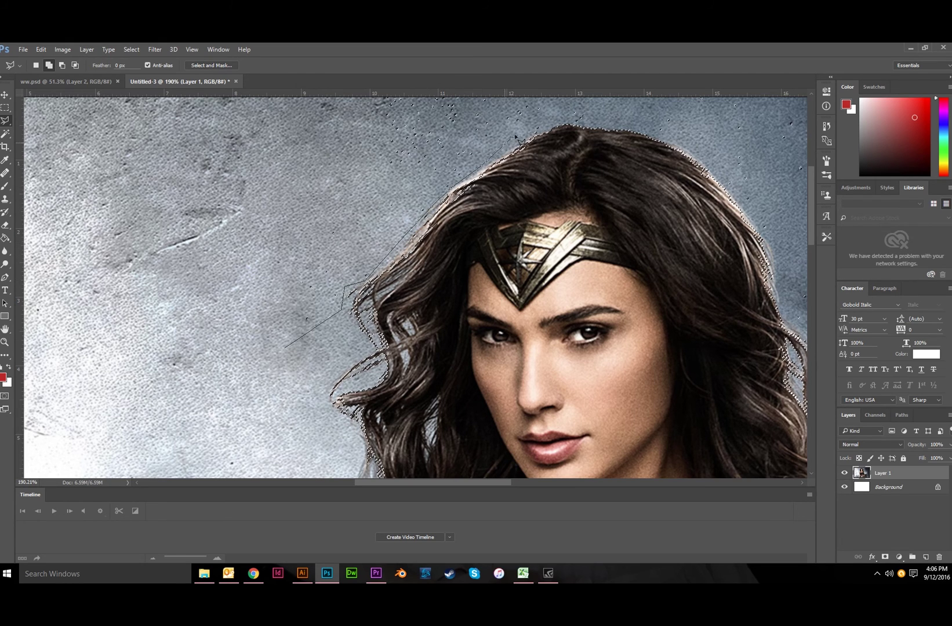
{"action": "left_click", "coordinate": [536, 132]}
{"action": "left_click", "coordinate": [564, 123]}
{"action": "left_click", "coordinate": [589, 124]}
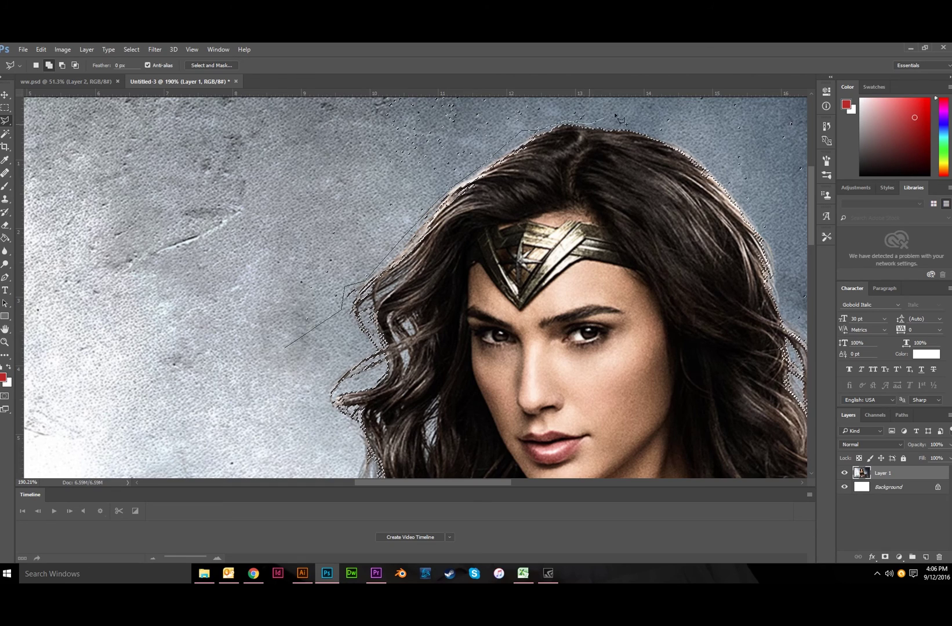
{"action": "left_click", "coordinate": [410, 161]}
{"action": "left_click", "coordinate": [169, 181]}
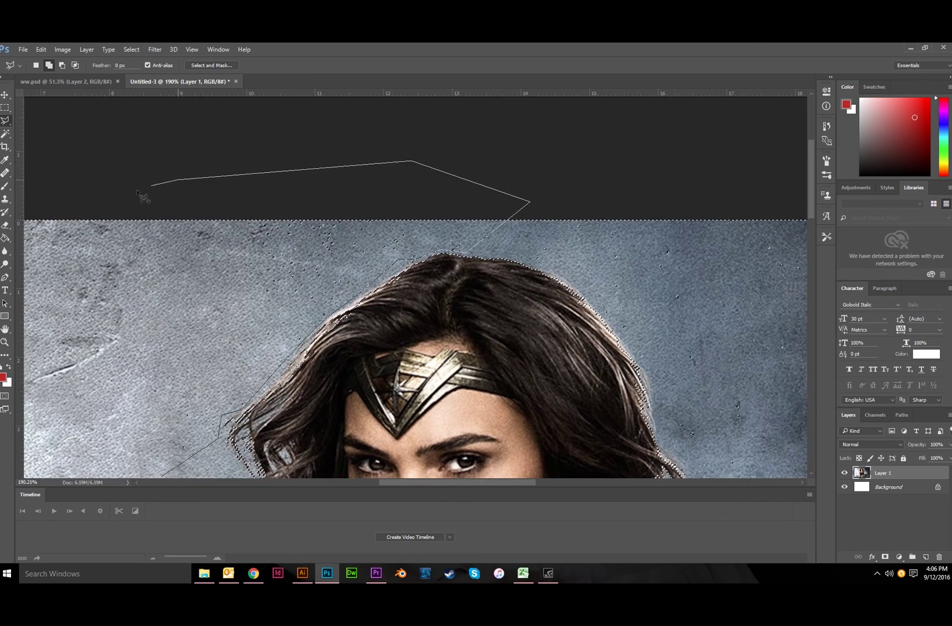
{"action": "left_click", "coordinate": [139, 277]}
{"action": "left_click", "coordinate": [264, 353]}
- Add the speckled background between the darker side of the hair and the image's upper edge to the selection with a polygonal outline
{"action": "scroll", "coordinate": [282, 392], "scroll_direction": "up", "scroll_amount": 1}
{"action": "scroll", "coordinate": [277, 383], "scroll_direction": "down", "scroll_amount": 4}
{"action": "scroll", "coordinate": [276, 382], "scroll_direction": "down", "scroll_amount": 3}
{"action": "scroll", "coordinate": [575, 234], "scroll_direction": "right", "scroll_amount": 3}
{"action": "scroll", "coordinate": [521, 229], "scroll_direction": "up", "scroll_amount": 1}
{"action": "scroll", "coordinate": [493, 226], "scroll_direction": "right", "scroll_amount": 1}
{"action": "scroll", "coordinate": [451, 221], "scroll_direction": "up", "scroll_amount": 4}
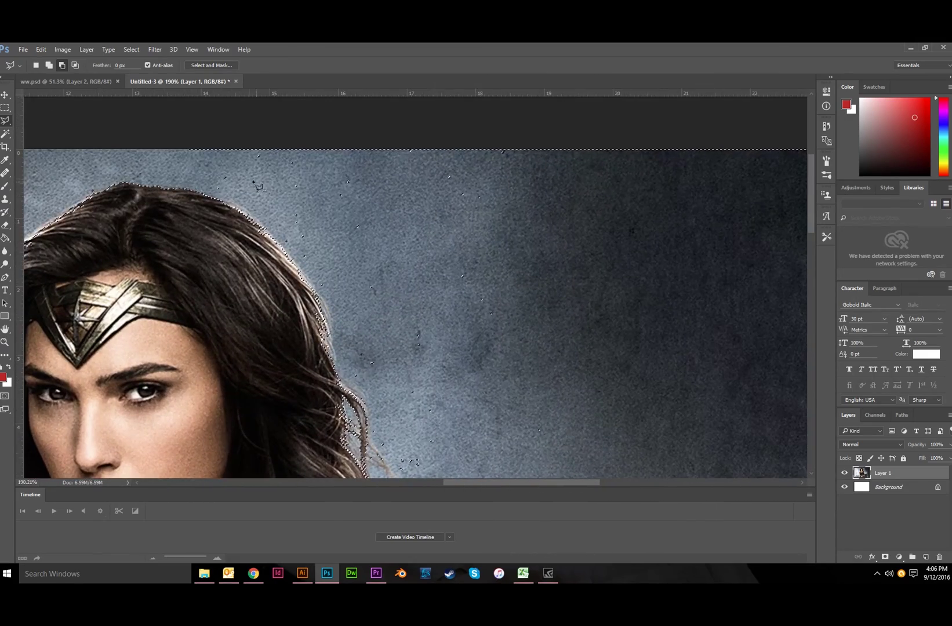
{"action": "left_click", "coordinate": [196, 121], "text": "shift"}
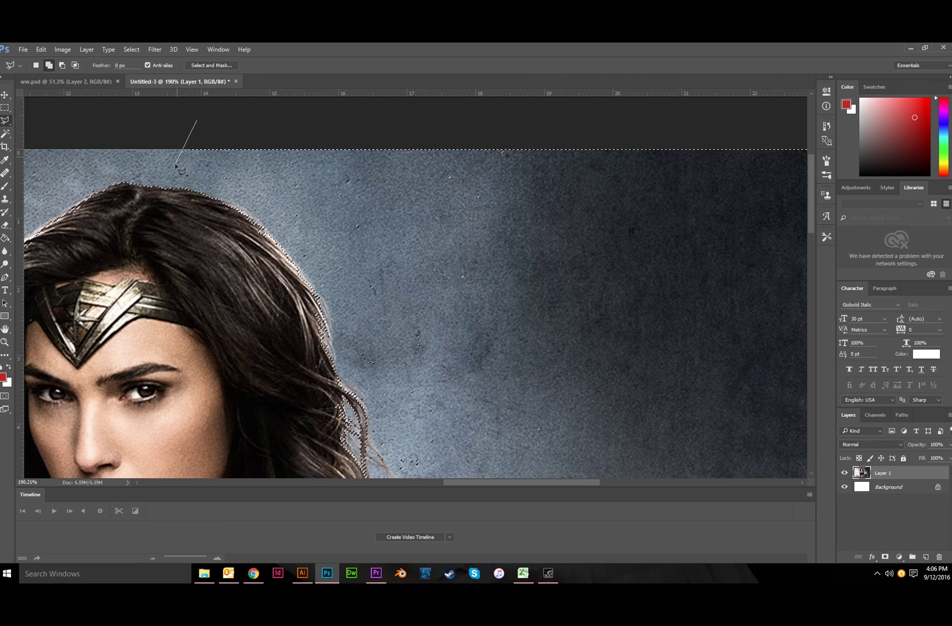
{"action": "left_click", "coordinate": [177, 169]}
{"action": "left_click", "coordinate": [276, 216]}
{"action": "left_click", "coordinate": [282, 245]}
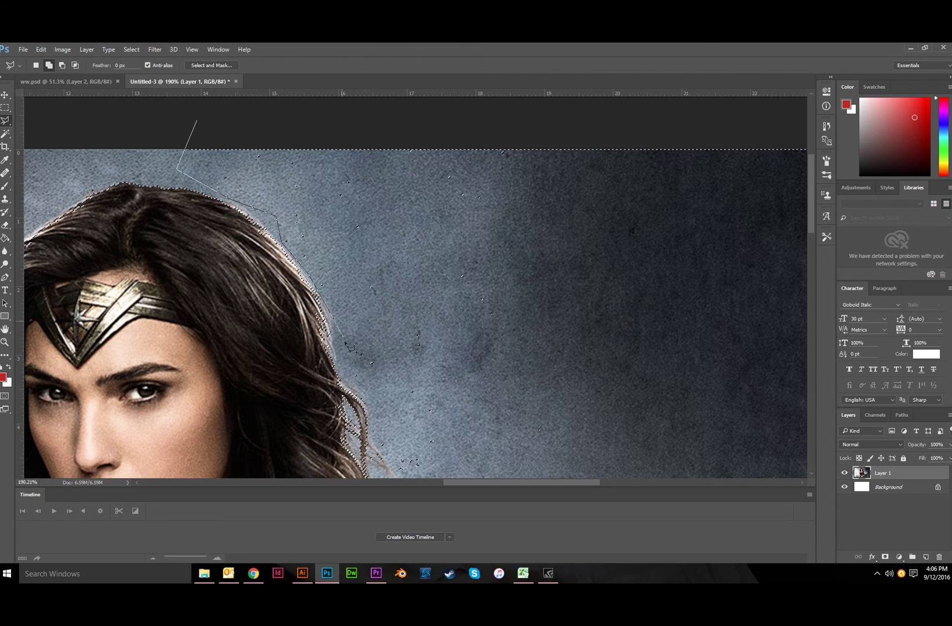
{"action": "left_click", "coordinate": [371, 384]}
{"action": "left_click", "coordinate": [419, 399]}
{"action": "left_click", "coordinate": [571, 365]}
{"action": "left_click", "coordinate": [676, 176]}
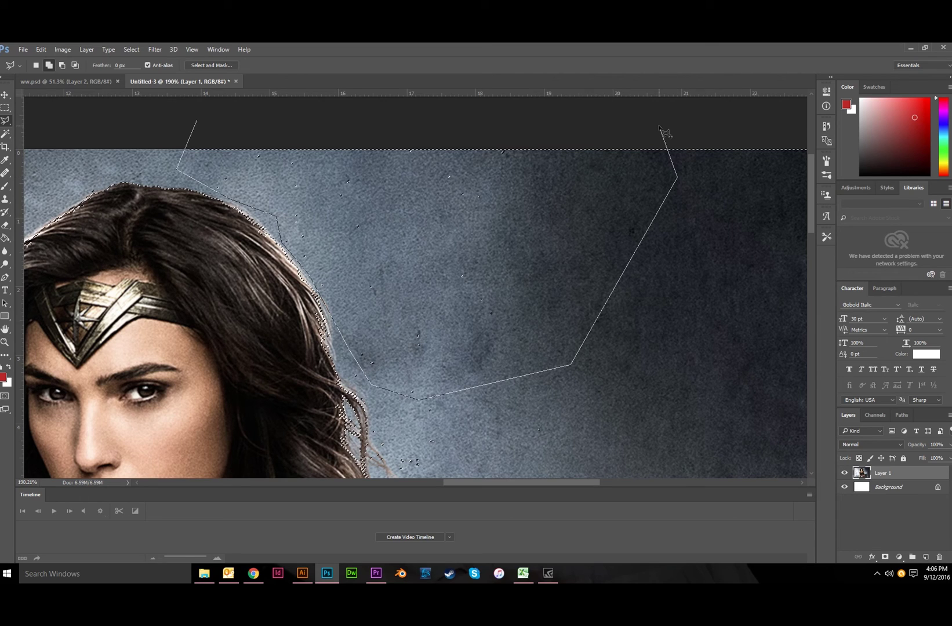
{"action": "double_click", "coordinate": [662, 130]}
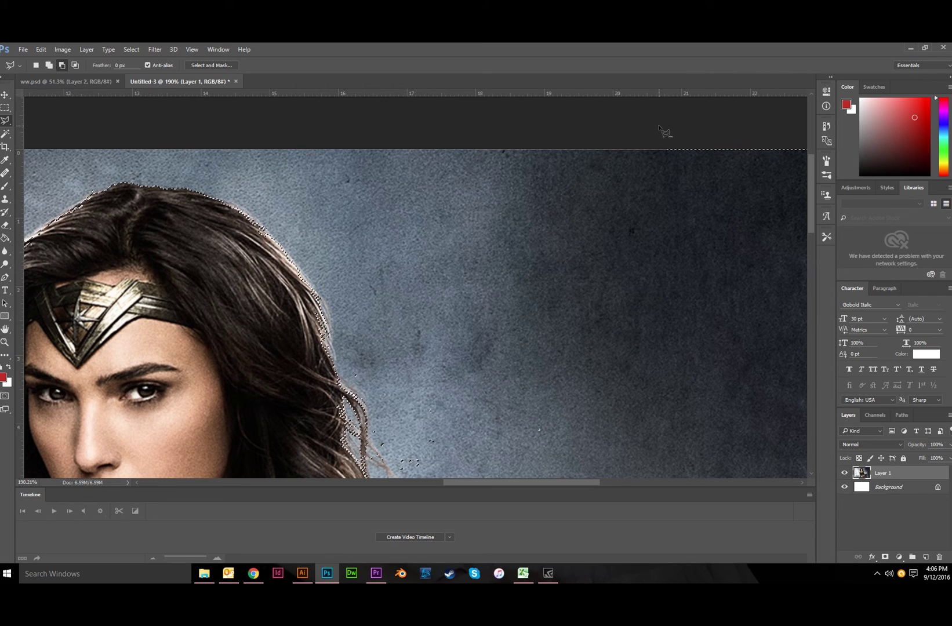
- Trace a polygonal outline around the top of the hair from the dark side to the bright side and add it to the selection
{"action": "scroll", "coordinate": [499, 255], "scroll_direction": "down", "scroll_amount": 3}
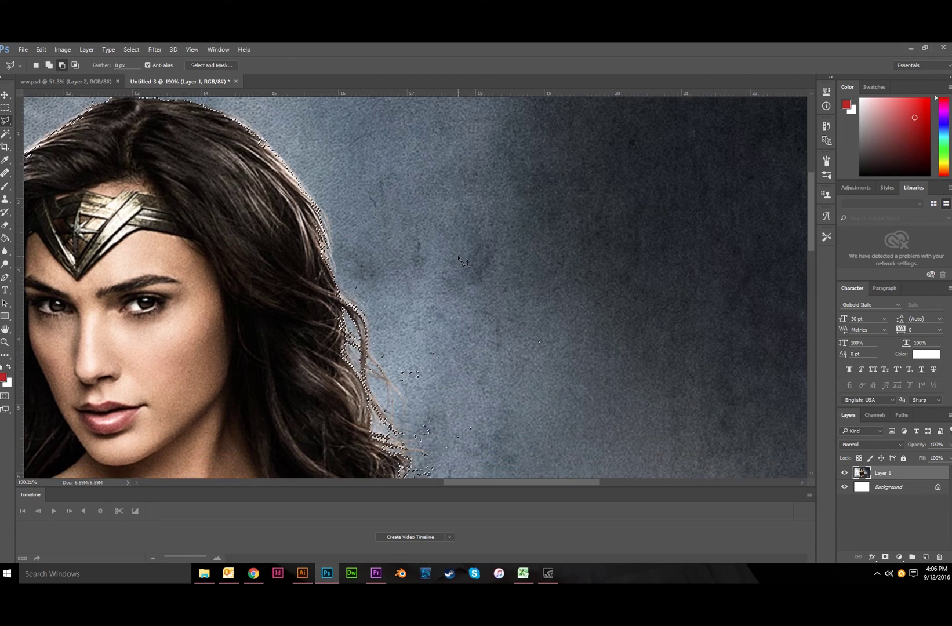
{"action": "scroll", "coordinate": [432, 340], "scroll_direction": "down", "scroll_amount": 1}
{"action": "scroll", "coordinate": [432, 339], "scroll_direction": "up", "scroll_amount": 1}
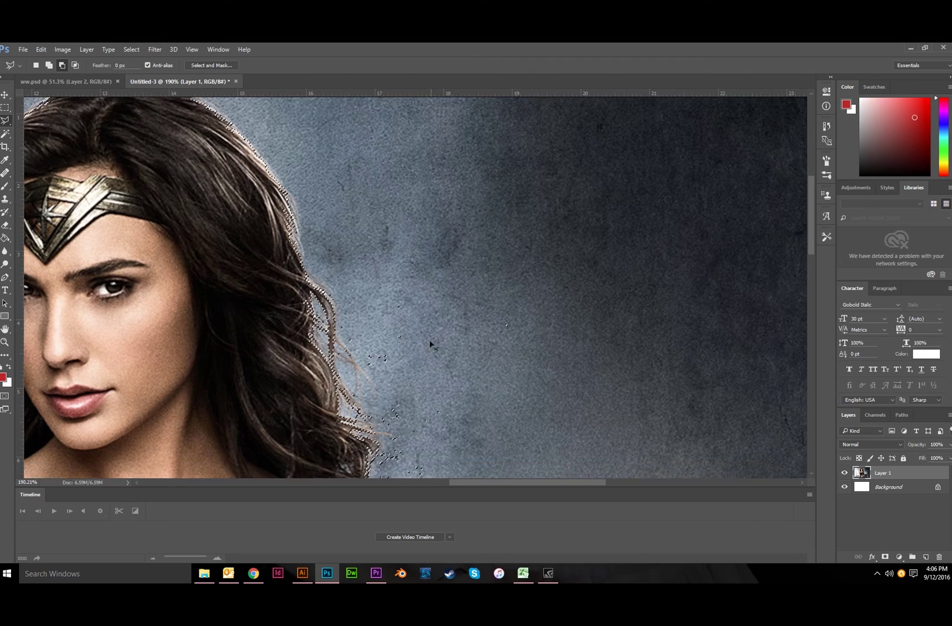
{"action": "scroll", "coordinate": [430, 339], "scroll_direction": "down", "scroll_amount": 5}
{"action": "scroll", "coordinate": [433, 340], "scroll_direction": "down", "scroll_amount": 2}
{"action": "scroll", "coordinate": [429, 334], "scroll_direction": "left", "scroll_amount": 3}
{"action": "scroll", "coordinate": [415, 322], "scroll_direction": "down", "scroll_amount": 2}
{"action": "scroll", "coordinate": [438, 312], "scroll_direction": "up", "scroll_amount": 3}
{"action": "scroll", "coordinate": [446, 316], "scroll_direction": "up", "scroll_amount": 1}
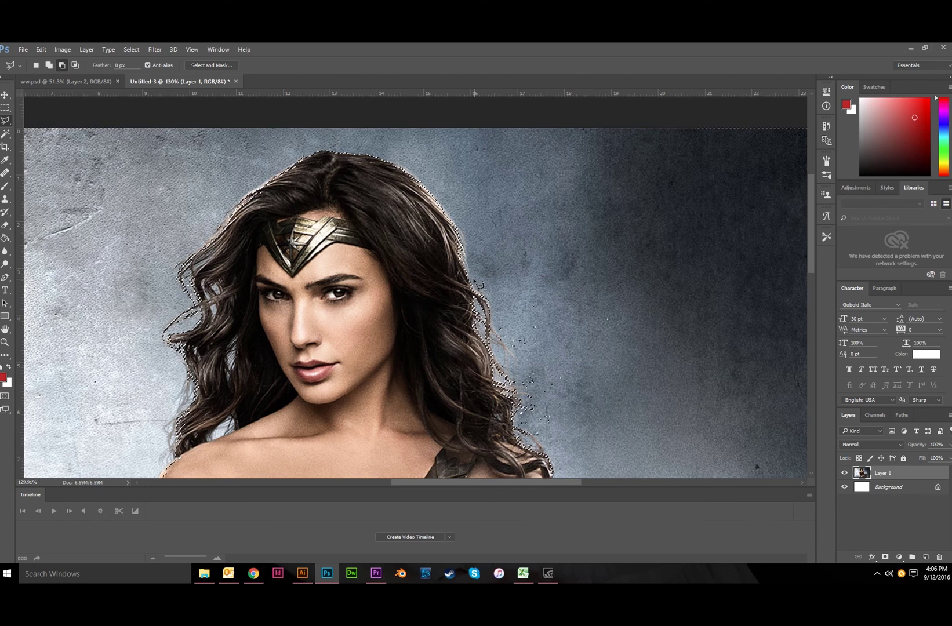
{"action": "left_click", "coordinate": [466, 234]}
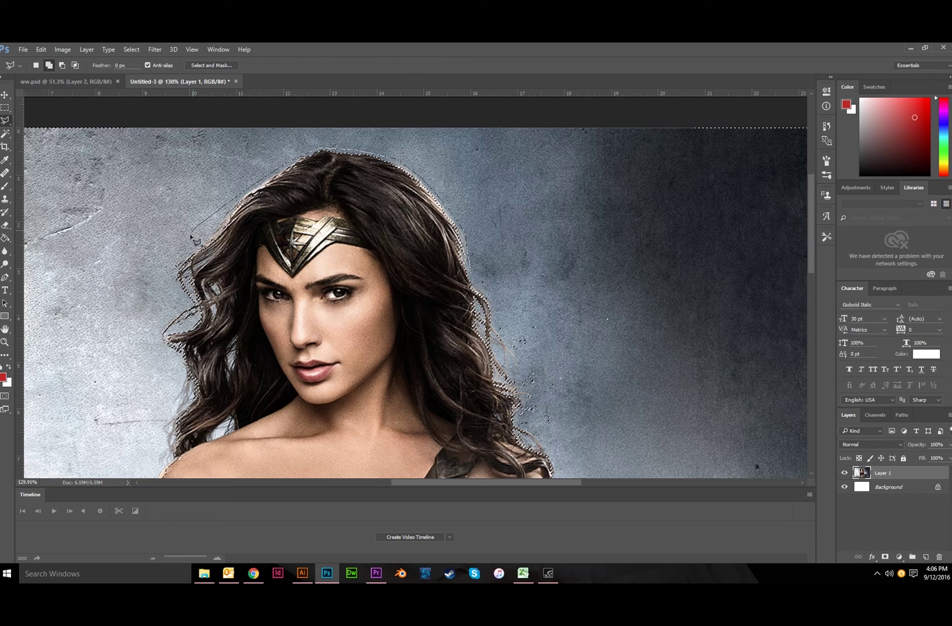
{"action": "double_click", "coordinate": [149, 334]}
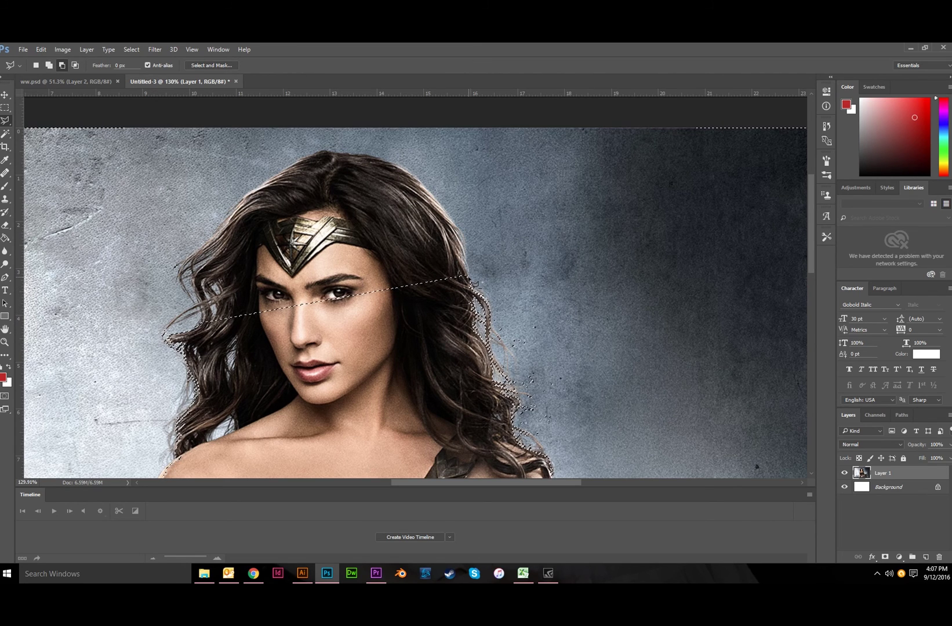
- Undo the last outline around the top of the hair and add a polygonal area of the darker background beside the hair to the selection
{"action": "key", "text": "ctrl+alt+z"}
{"action": "scroll", "coordinate": [522, 197], "scroll_direction": "left", "scroll_amount": 1}
{"action": "left_click", "coordinate": [529, 184]}
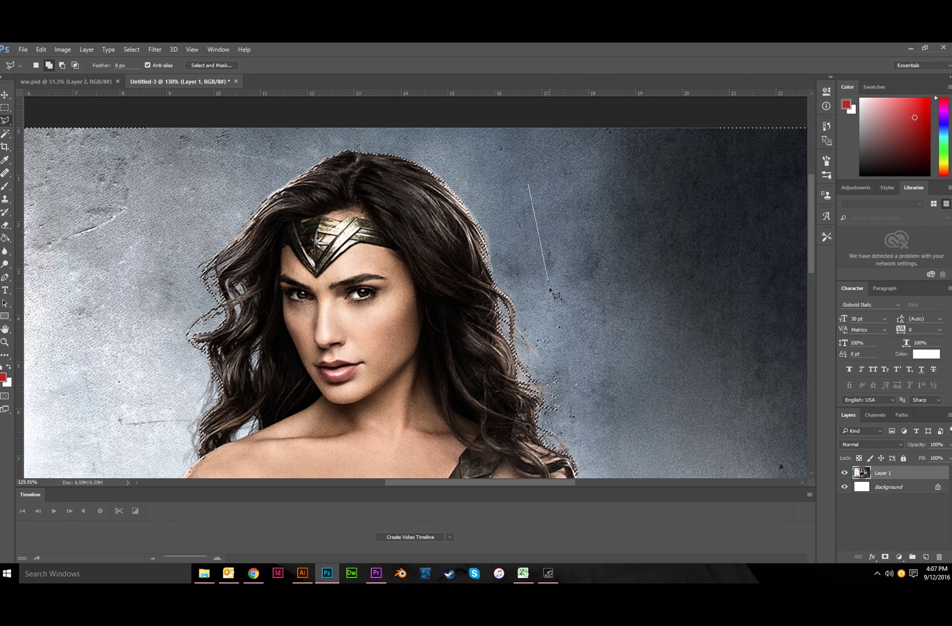
{"action": "left_click", "coordinate": [499, 277]}
{"action": "left_click", "coordinate": [585, 384]}
{"action": "left_click", "coordinate": [693, 347]}
{"action": "left_click", "coordinate": [658, 247]}
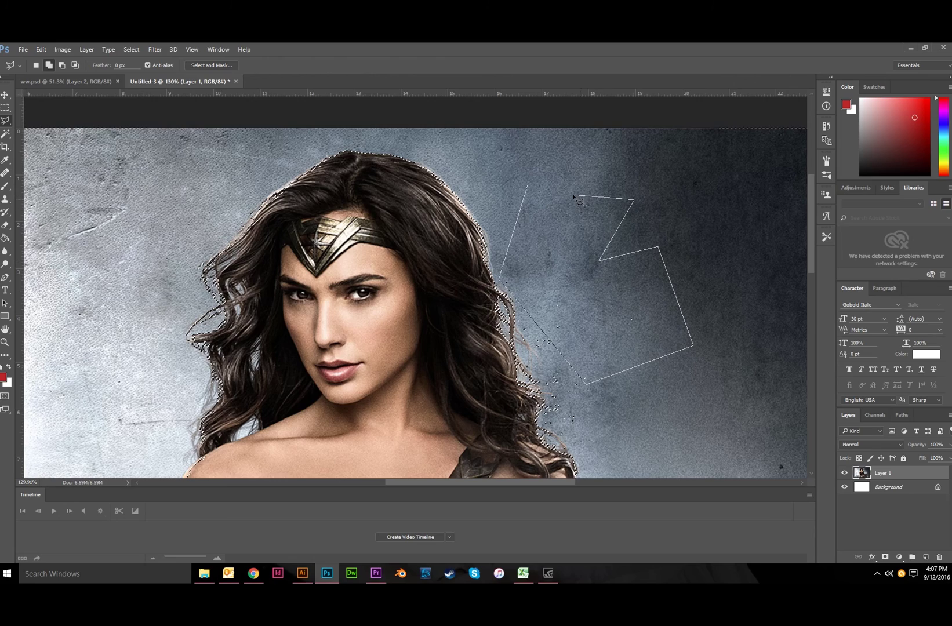
{"action": "left_click", "coordinate": [473, 163]}
{"action": "left_click", "coordinate": [528, 185]}
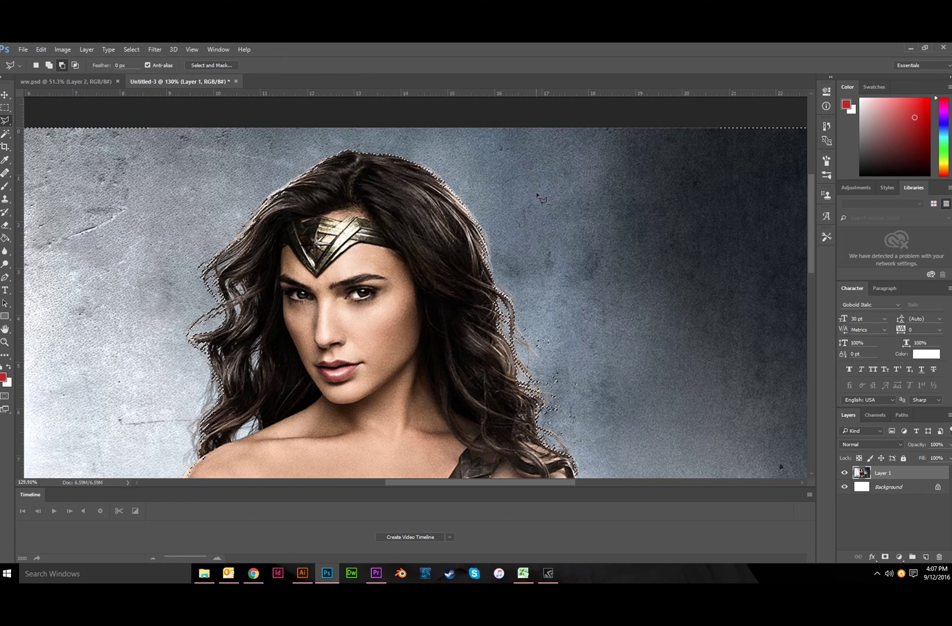
- Check the selection edge along the arms and shield, and switch to the Magnetic Lasso tool
{"action": "scroll", "coordinate": [571, 397], "scroll_direction": "down", "scroll_amount": 5}
{"action": "mouse_move", "coordinate": [572, 471]}
{"action": "left_mouse_down"}
{"action": "mouse_move", "coordinate": [516, 321]}
{"action": "mouse_move", "coordinate": [516, 284]}
{"action": "left_mouse_up"}
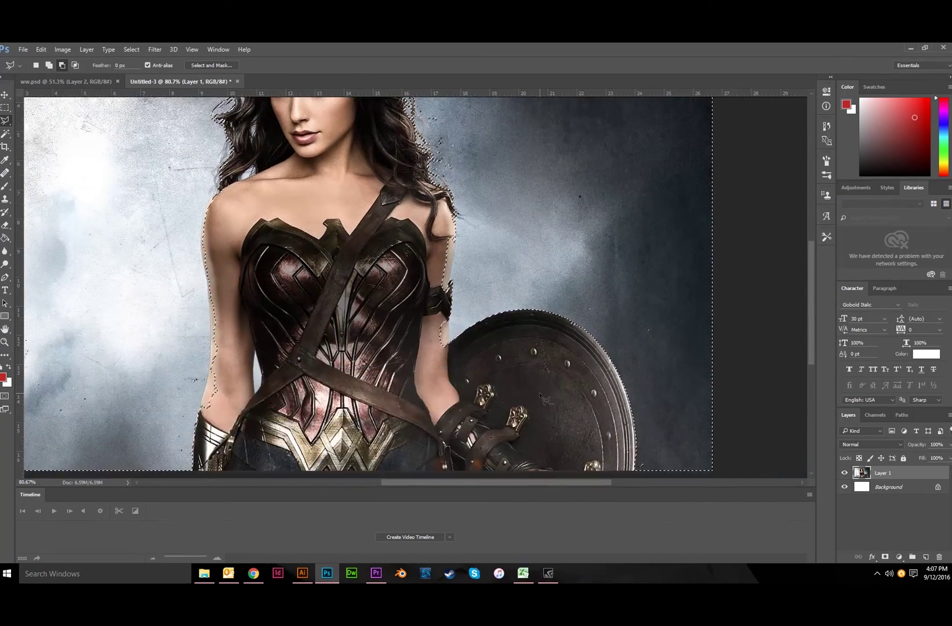
{"action": "scroll", "coordinate": [516, 285], "scroll_direction": "down", "scroll_amount": 5}
{"action": "scroll", "coordinate": [429, 204], "scroll_direction": "up", "scroll_amount": 1}
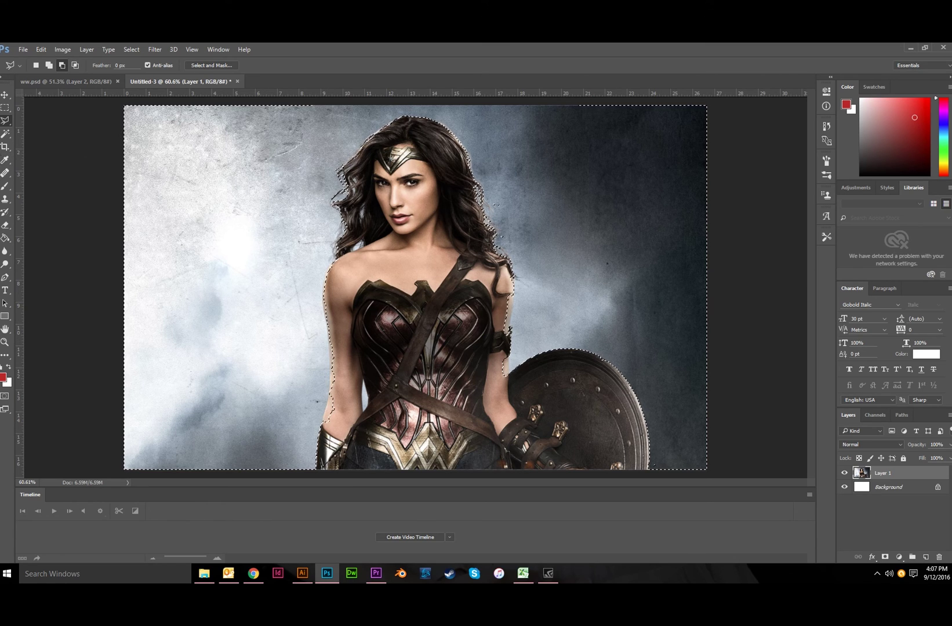
{"action": "left_click", "coordinate": [11, 122]}
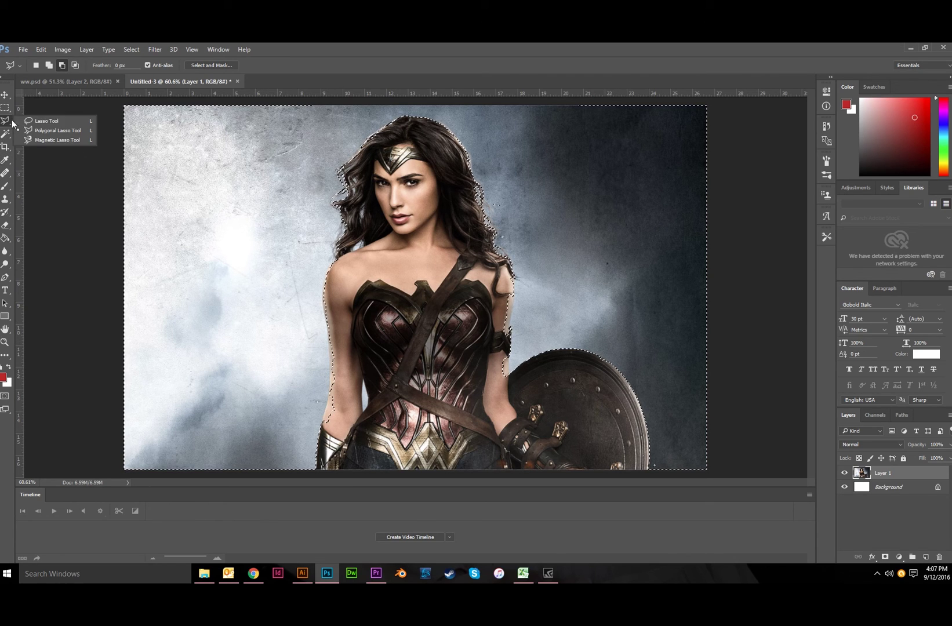
{"action": "left_click", "coordinate": [34, 140]}
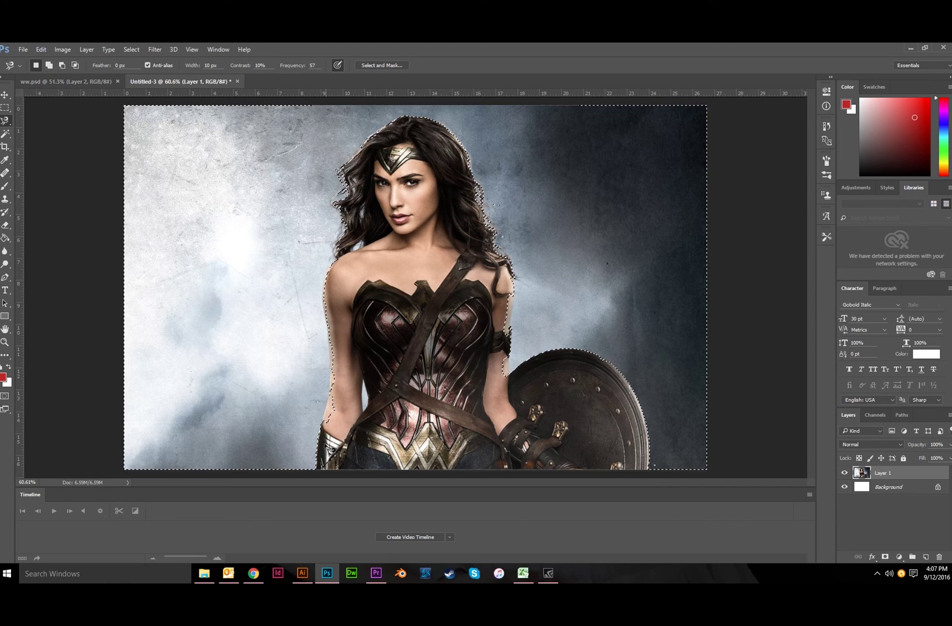
- Revert the image to the history state before the background was selected
{"action": "scroll", "coordinate": [320, 452], "scroll_direction": "up", "scroll_amount": 5}
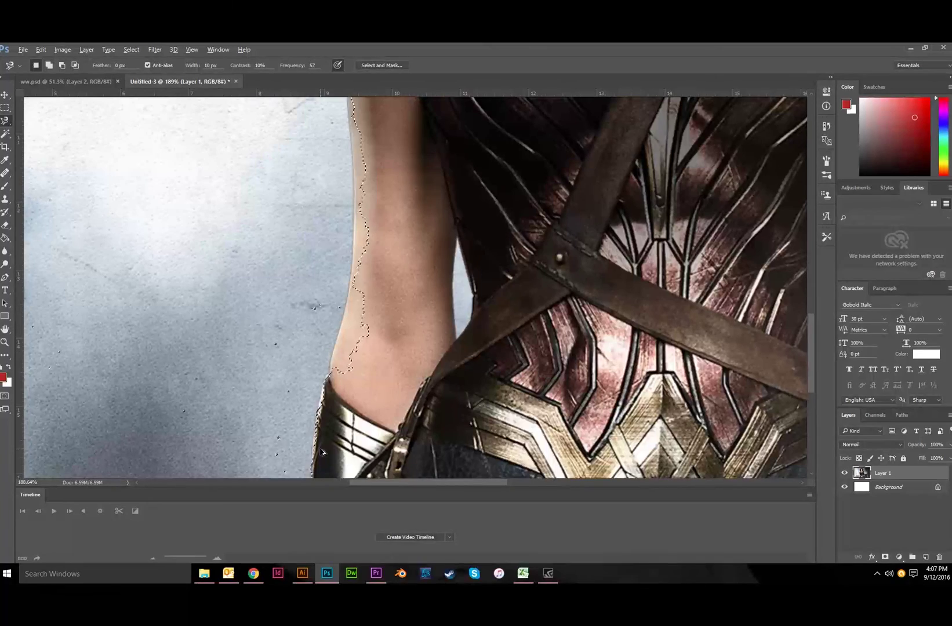
{"action": "scroll", "coordinate": [332, 444], "scroll_direction": "down", "scroll_amount": 3}
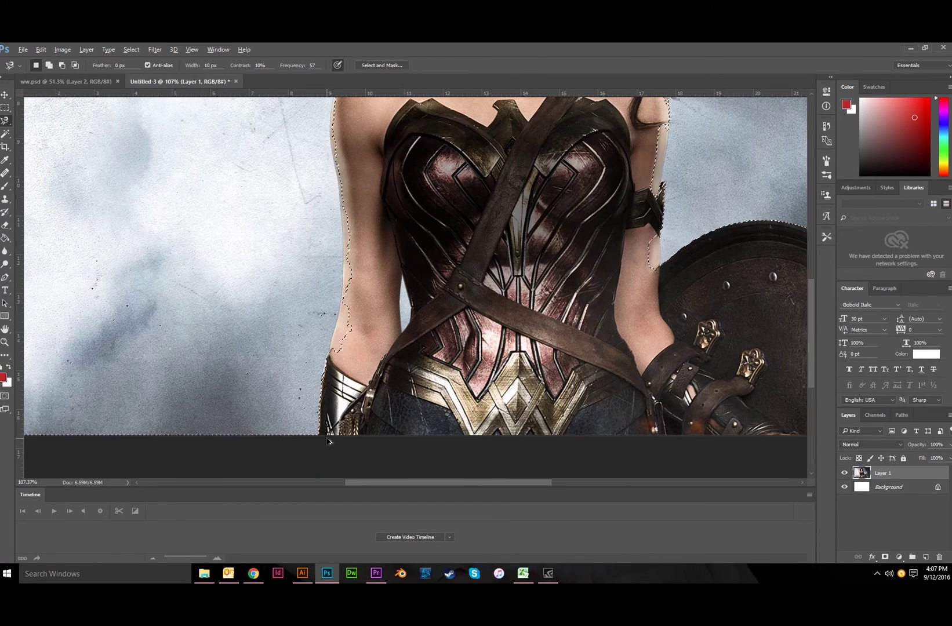
{"action": "scroll", "coordinate": [332, 444], "scroll_direction": "down", "scroll_amount": 3}
{"action": "left_click", "coordinate": [827, 126]}
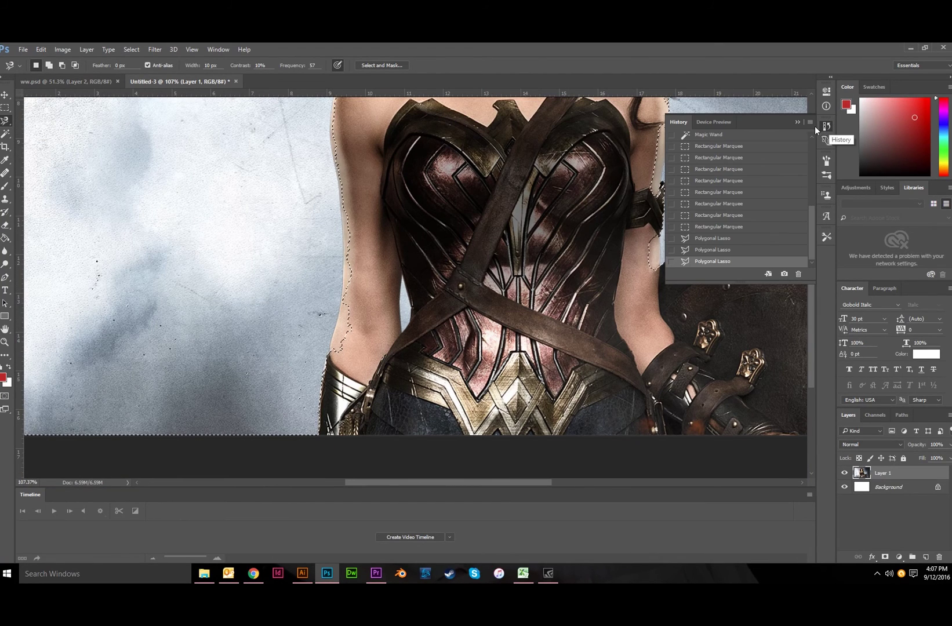
{"action": "scroll", "coordinate": [754, 150], "scroll_direction": "up", "scroll_amount": 5}
{"action": "left_click", "coordinate": [735, 160]}
{"action": "left_click", "coordinate": [797, 121]}
- Trace the outer edge of the bracer and bare arm up to the shoulder with the Magnetic Lasso, closing the outline through the corset
{"action": "scroll", "coordinate": [381, 354], "scroll_direction": "up", "scroll_amount": 5}
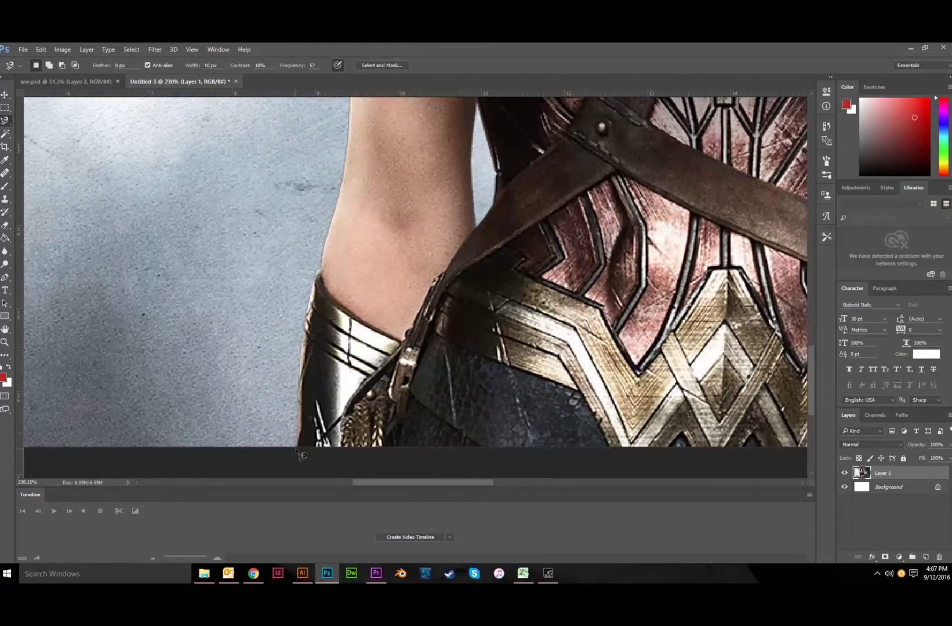
{"action": "scroll", "coordinate": [300, 449], "scroll_direction": "down", "scroll_amount": 12}
{"action": "scroll", "coordinate": [319, 176], "scroll_direction": "up", "scroll_amount": 4}
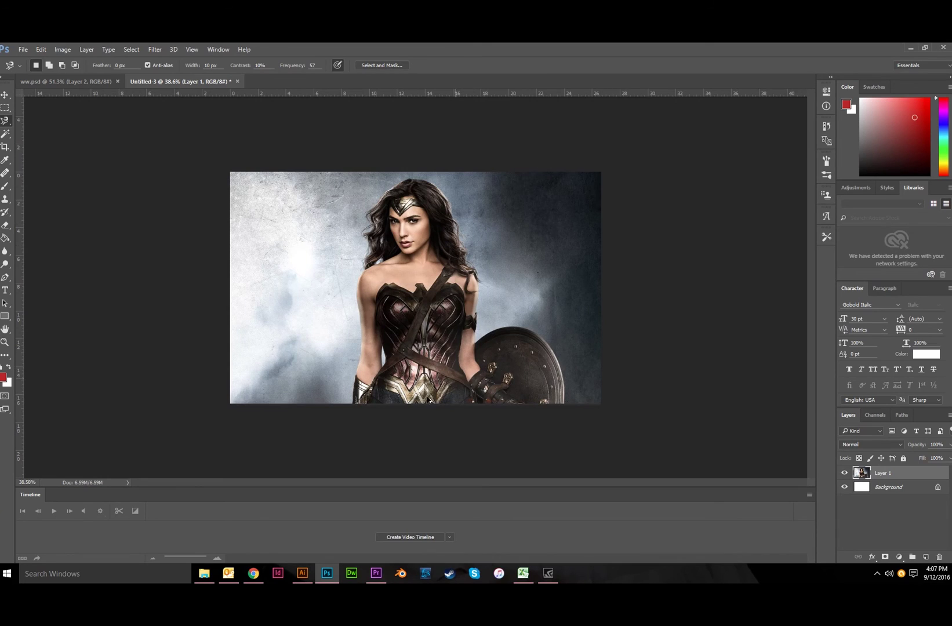
{"action": "scroll", "coordinate": [429, 399], "scroll_direction": "up", "scroll_amount": 5}
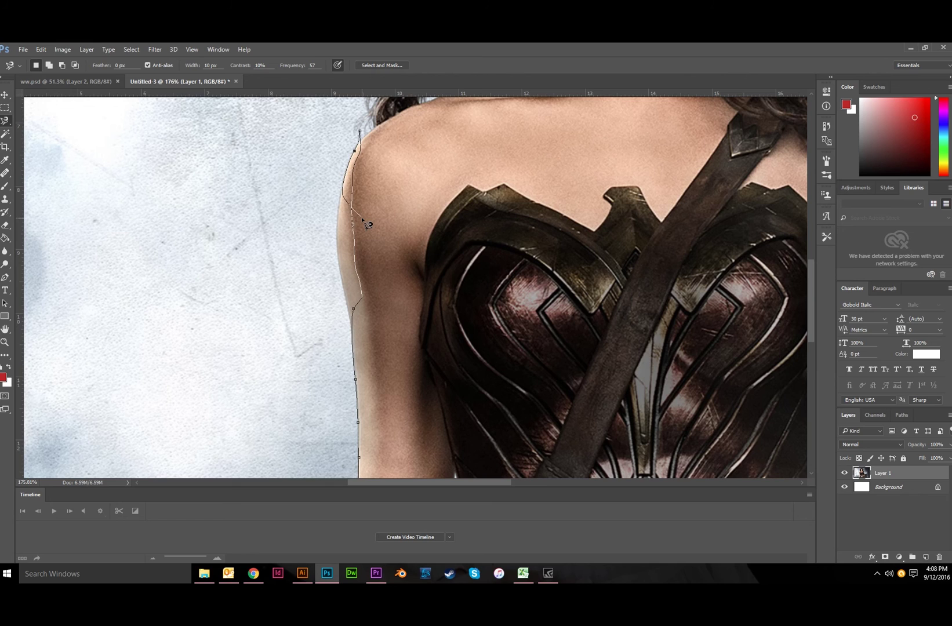
{"action": "key", "text": "Delete"}
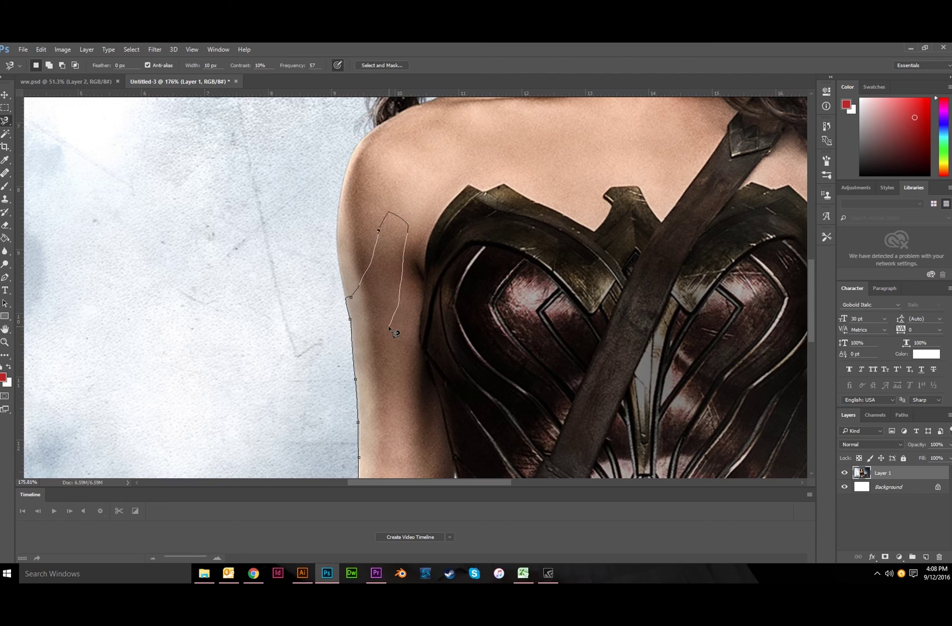
{"action": "key", "text": "Delete"}
{"action": "key", "text": "Delete"}
{"action": "key", "text": "Delete"}
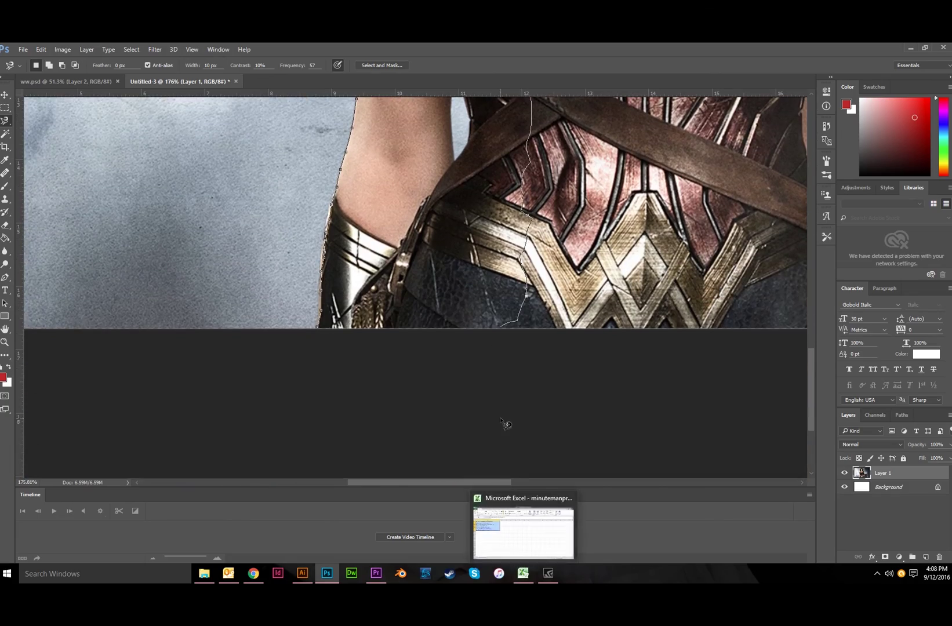
{"action": "double_click", "coordinate": [502, 420]}
{"action": "scroll", "coordinate": [502, 421], "scroll_direction": "up", "scroll_amount": 3}
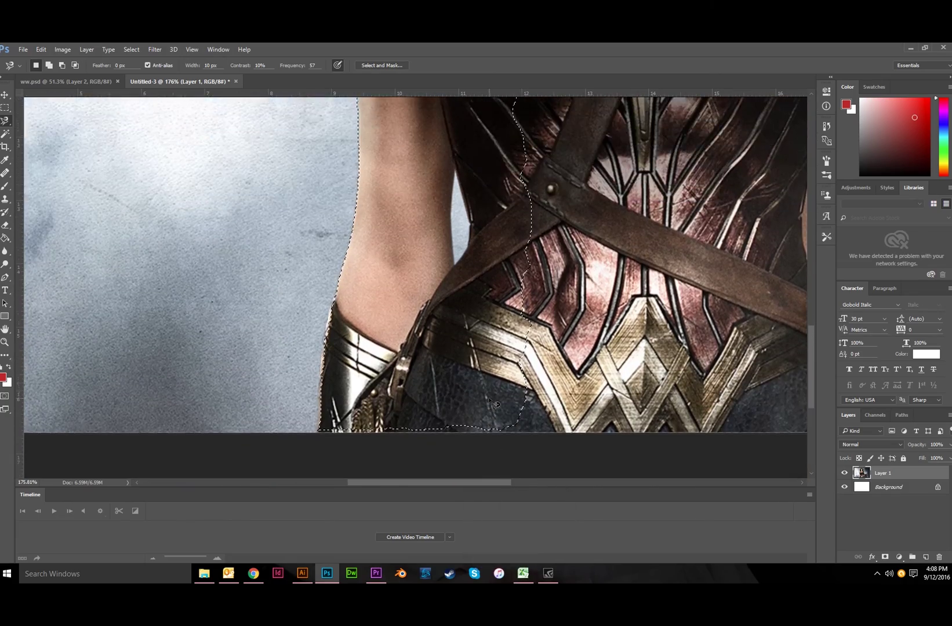
- Examine how closely the magnetic selection follows the bracer, the outer arm and the shoulder
{"action": "scroll", "coordinate": [493, 412], "scroll_direction": "down", "scroll_amount": 10}
{"action": "scroll", "coordinate": [423, 366], "scroll_direction": "up", "scroll_amount": 3}
{"action": "scroll", "coordinate": [423, 364], "scroll_direction": "up", "scroll_amount": 10}
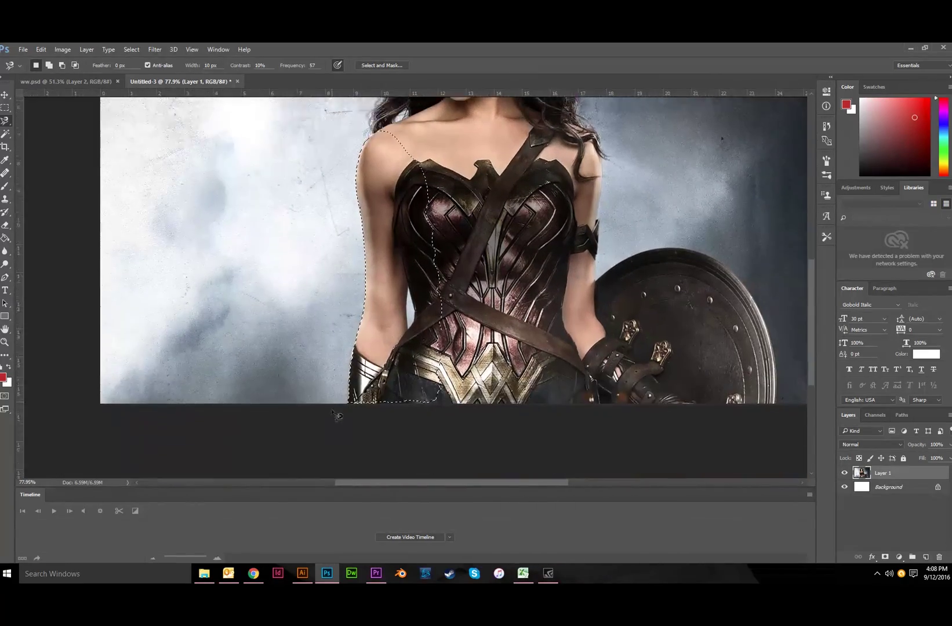
{"action": "scroll", "coordinate": [375, 262], "scroll_direction": "up", "scroll_amount": 2}
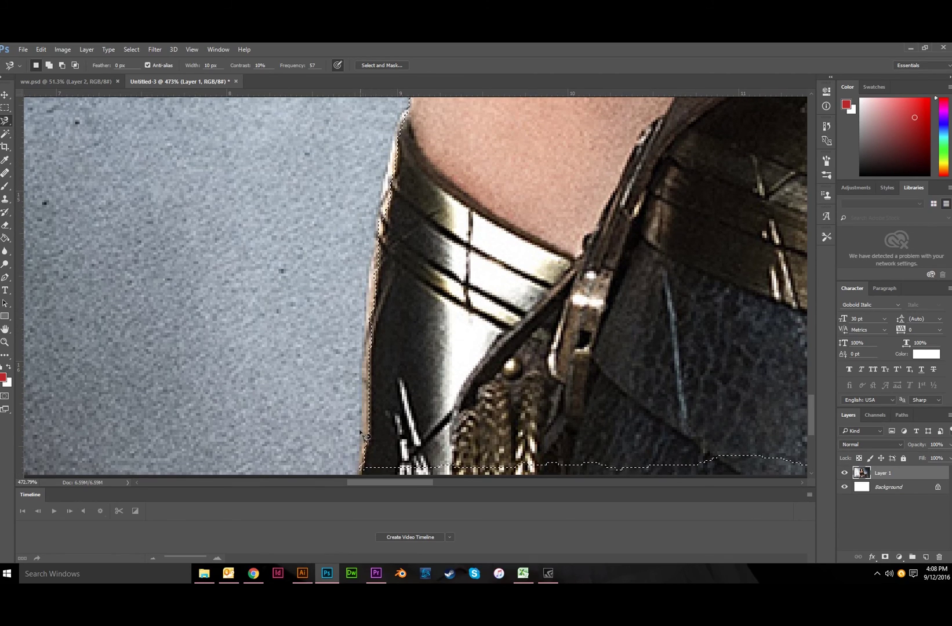
{"action": "scroll", "coordinate": [381, 266], "scroll_direction": "down", "scroll_amount": 10}
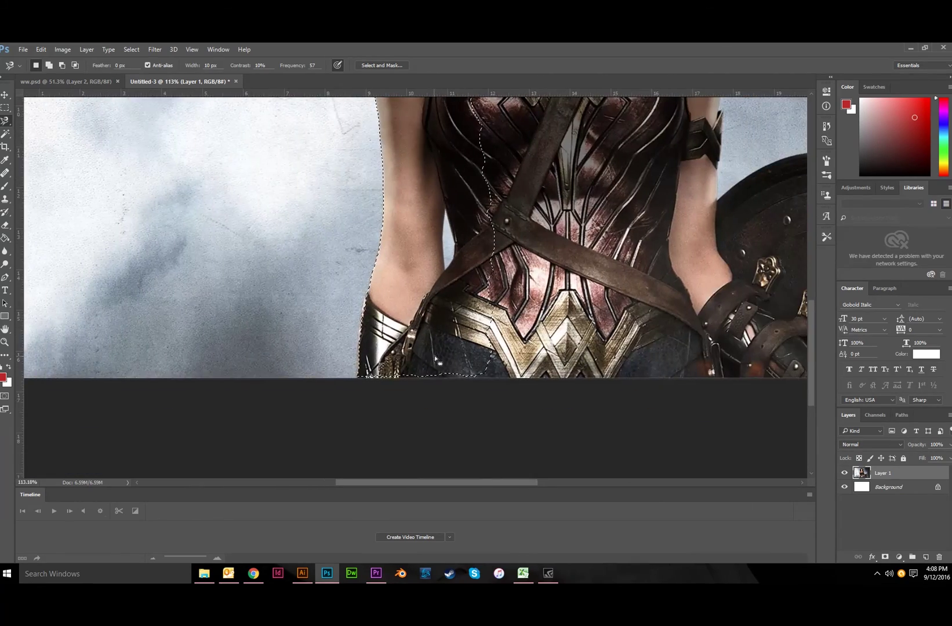
{"action": "scroll", "coordinate": [393, 273], "scroll_direction": "up", "scroll_amount": 7}
{"action": "scroll", "coordinate": [393, 278], "scroll_direction": "up", "scroll_amount": 2}
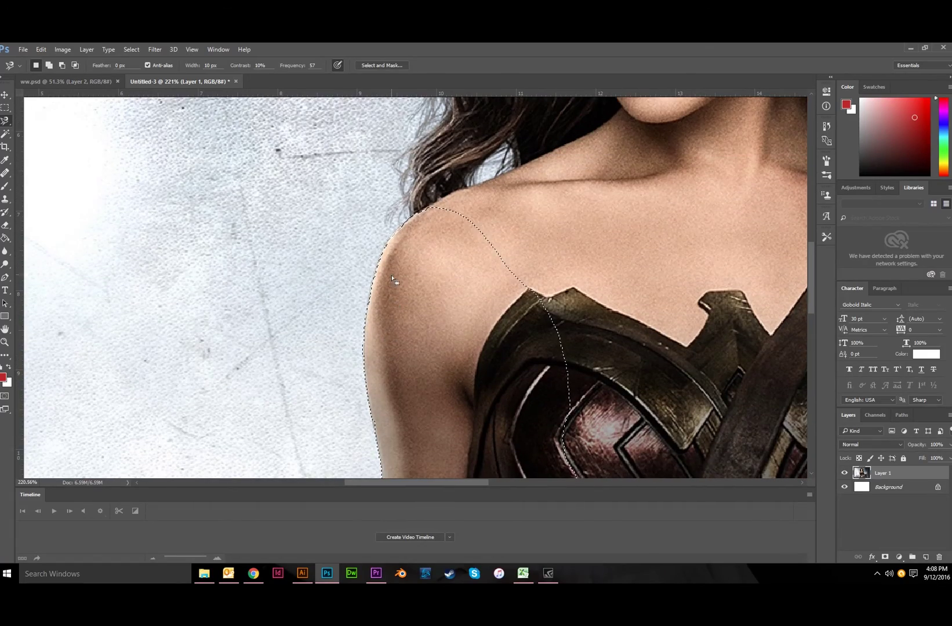
{"action": "scroll", "coordinate": [378, 329], "scroll_direction": "down", "scroll_amount": 1}
{"action": "scroll", "coordinate": [379, 329], "scroll_direction": "down", "scroll_amount": 3}
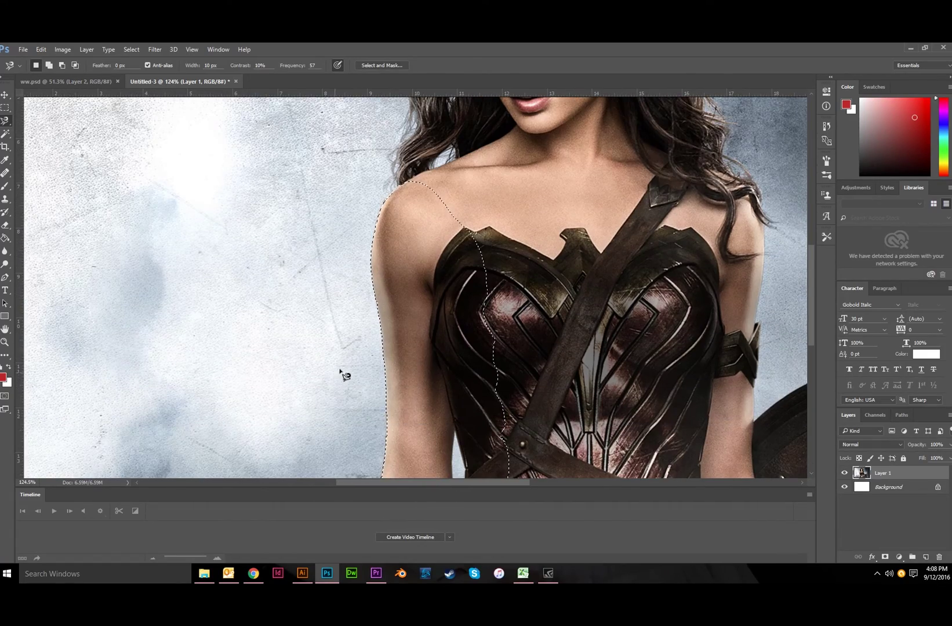
{"action": "scroll", "coordinate": [387, 345], "scroll_direction": "up", "scroll_amount": 3}
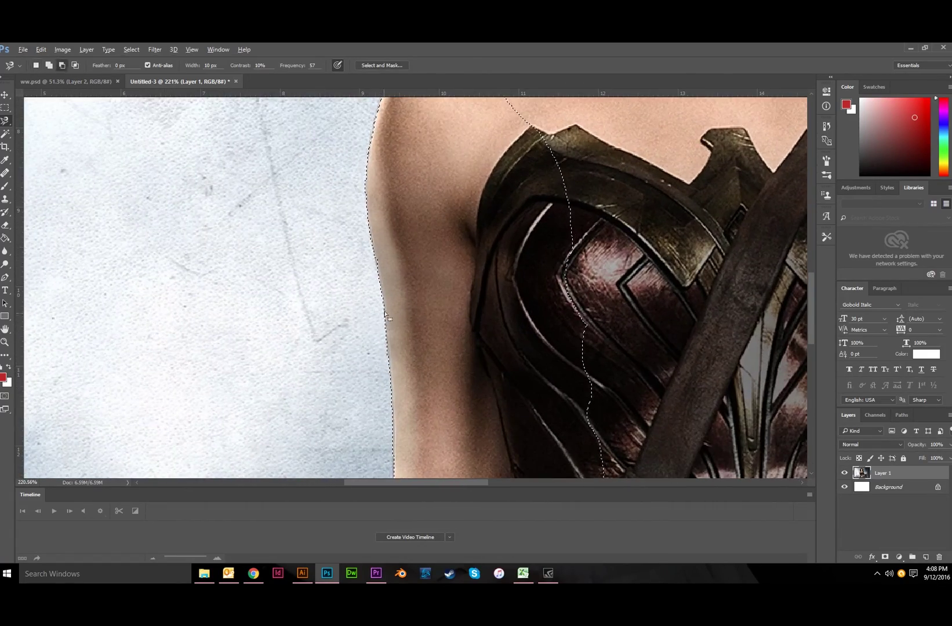
{"action": "scroll", "coordinate": [397, 265], "scroll_direction": "up", "scroll_amount": 3}
{"action": "scroll", "coordinate": [404, 207], "scroll_direction": "down", "scroll_amount": 6}
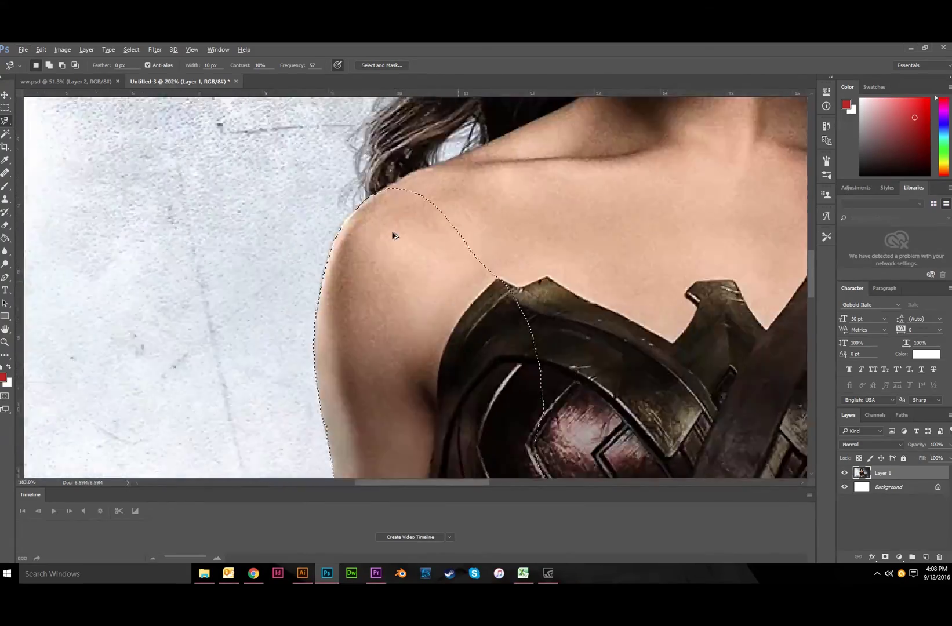
{"action": "scroll", "coordinate": [435, 319], "scroll_direction": "down", "scroll_amount": 3}
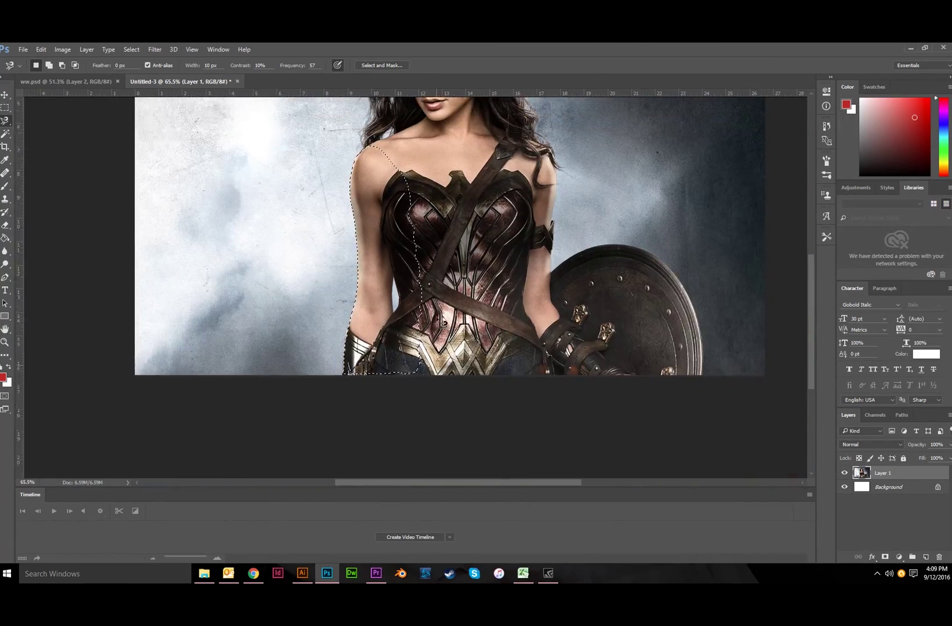
- Trace the shield with the Magnetic Lasso along its outer rim from the image's lower edge to the arm, closing the outline across the forearm
{"action": "scroll", "coordinate": [366, 261], "scroll_direction": "up", "scroll_amount": 2}
{"action": "scroll", "coordinate": [389, 278], "scroll_direction": "right", "scroll_amount": 1}
{"action": "scroll", "coordinate": [380, 238], "scroll_direction": "down", "scroll_amount": 1}
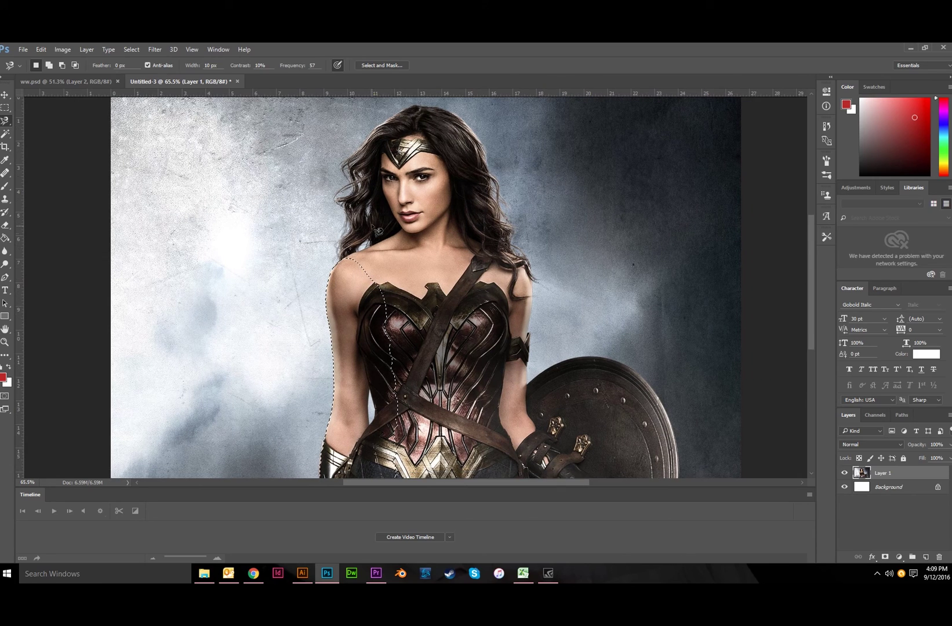
{"action": "scroll", "coordinate": [443, 336], "scroll_direction": "down", "scroll_amount": 2}
{"action": "scroll", "coordinate": [455, 369], "scroll_direction": "right", "scroll_amount": 3}
{"action": "scroll", "coordinate": [622, 454], "scroll_direction": "up", "scroll_amount": 5}
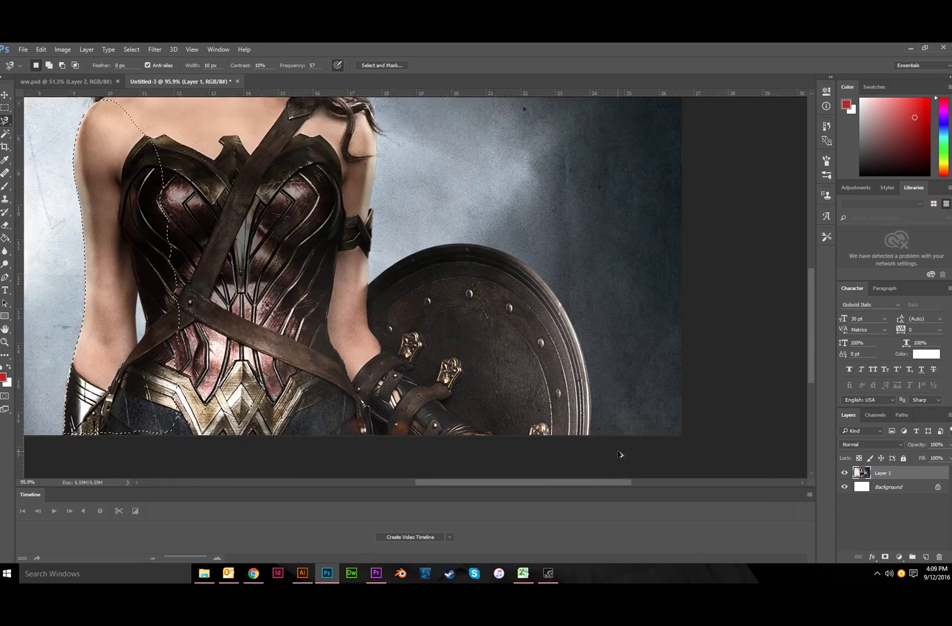
{"action": "left_click", "coordinate": [589, 432]}
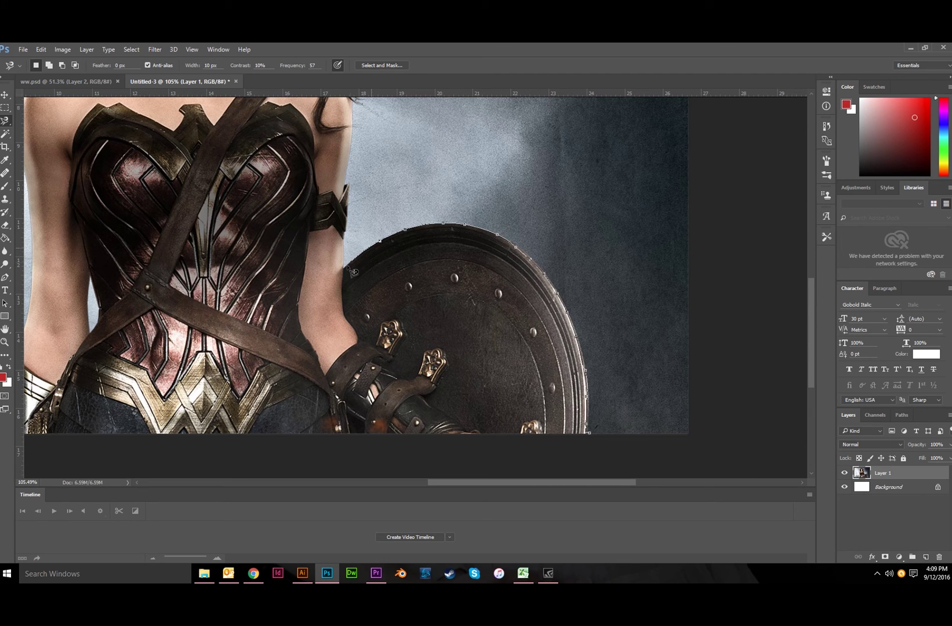
{"action": "left_click", "coordinate": [589, 432]}
- Add the missed strip of the shield's outer rim near the image's lower edge to the selection with the Magnetic Lasso
{"action": "scroll", "coordinate": [606, 426], "scroll_direction": "up", "scroll_amount": 13}
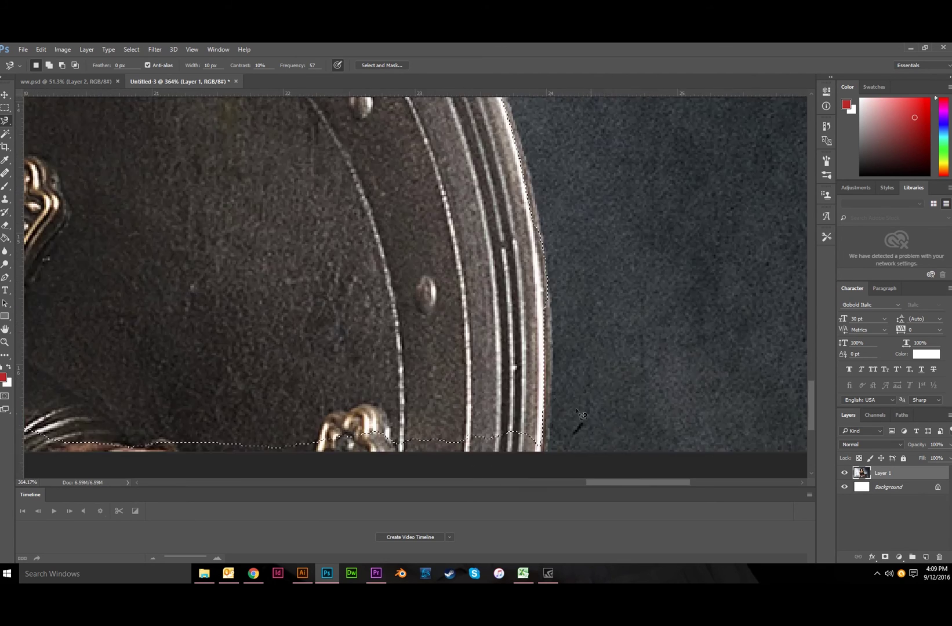
{"action": "left_click", "coordinate": [548, 302], "text": "shift"}
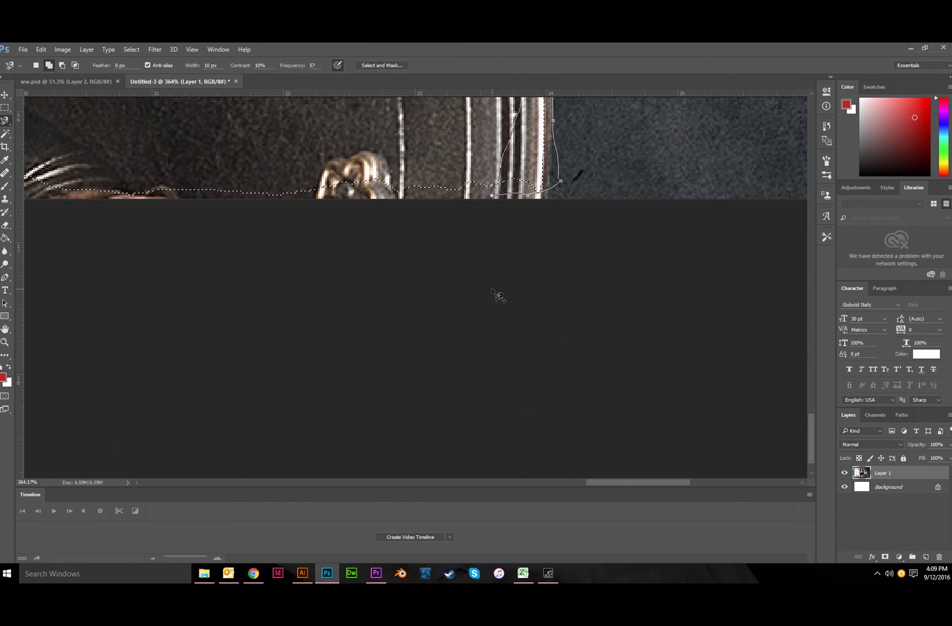
{"action": "scroll", "coordinate": [497, 296], "scroll_direction": "up", "scroll_amount": 3}
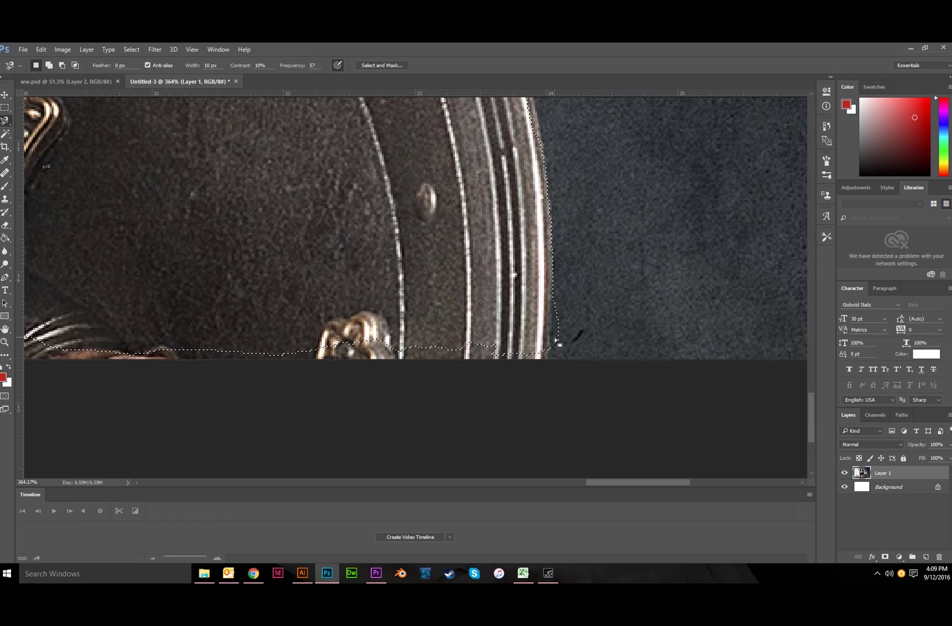
{"action": "scroll", "coordinate": [559, 345], "scroll_direction": "up", "scroll_amount": 3}
{"action": "scroll", "coordinate": [563, 365], "scroll_direction": "down", "scroll_amount": 5}
{"action": "left_click_drag", "start_coordinate": [563, 386], "coordinate": [560, 439]}
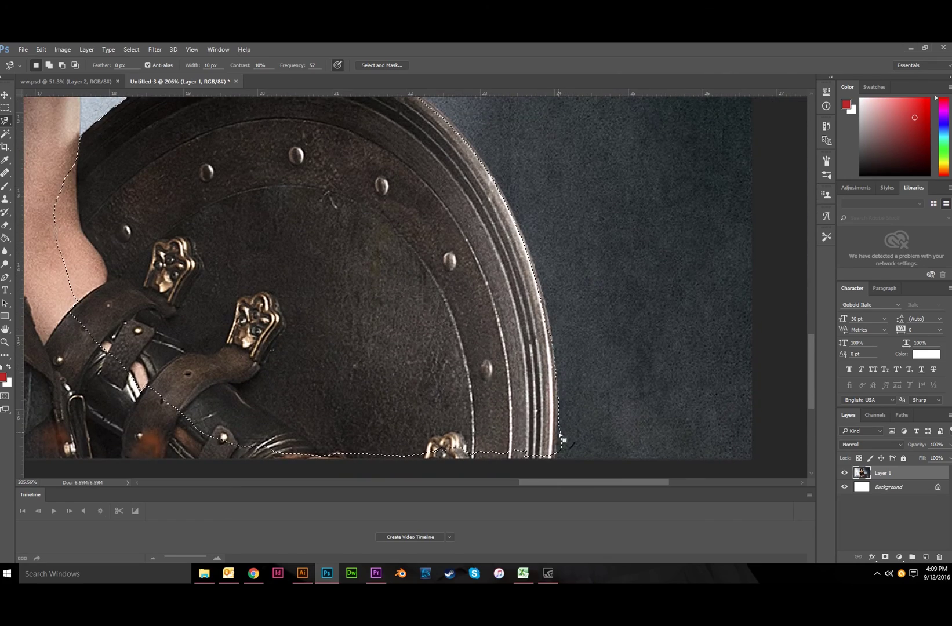
{"action": "scroll", "coordinate": [565, 483], "scroll_direction": "left", "scroll_amount": 1}
{"action": "scroll", "coordinate": [603, 439], "scroll_direction": "down", "scroll_amount": 4}
{"action": "scroll", "coordinate": [593, 430], "scroll_direction": "right", "scroll_amount": 1}
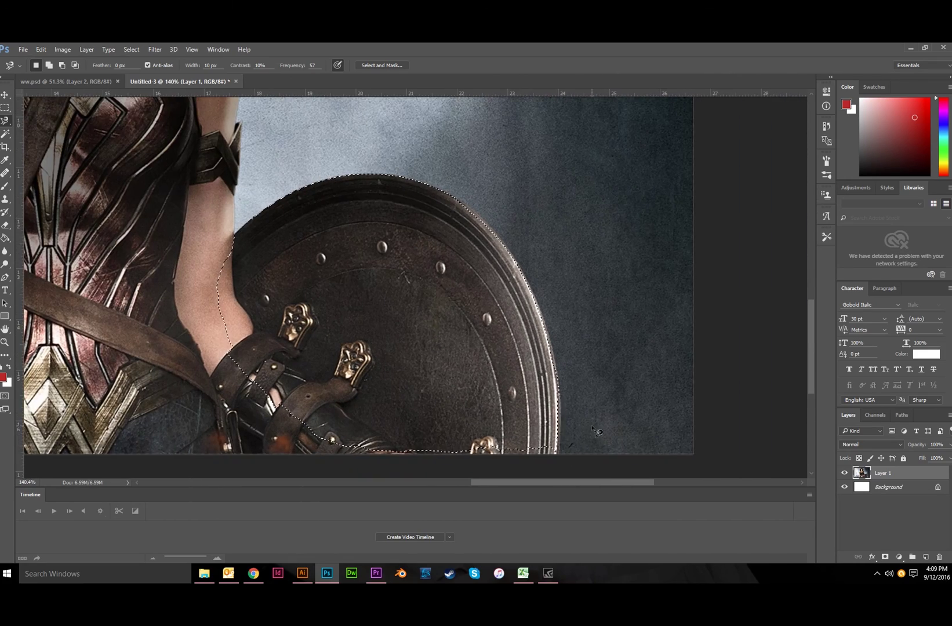
- Clear the shield selection and switch to the Polygonal Lasso tool
{"action": "scroll", "coordinate": [647, 436], "scroll_direction": "down", "scroll_amount": 4}
{"action": "scroll", "coordinate": [522, 284], "scroll_direction": "left", "scroll_amount": 3}
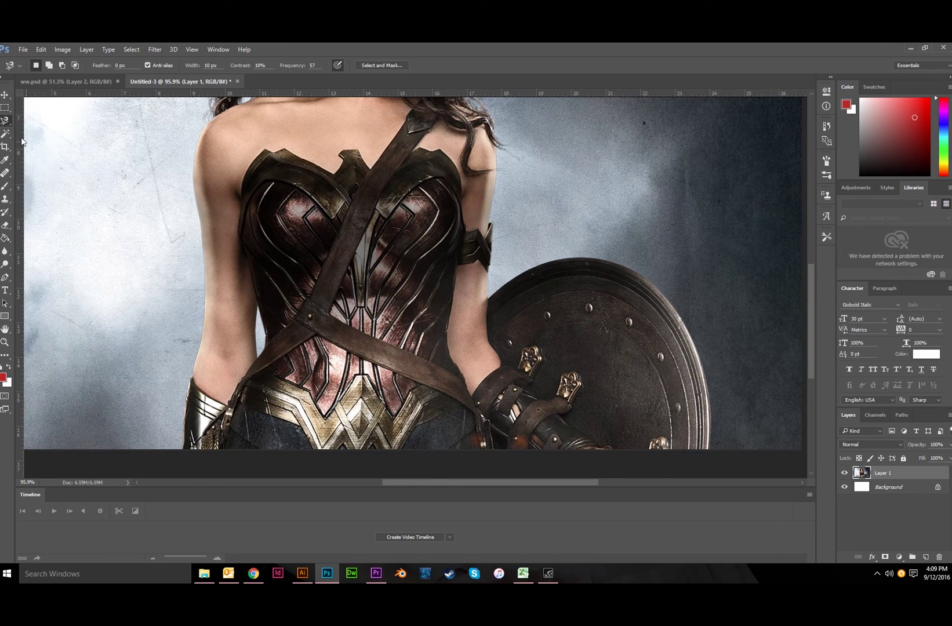
{"action": "right_click", "coordinate": [5, 122]}
{"action": "left_click", "coordinate": [29, 131]}
{"action": "left_click_drag", "start_coordinate": [143, 436], "coordinate": [191, 388]}
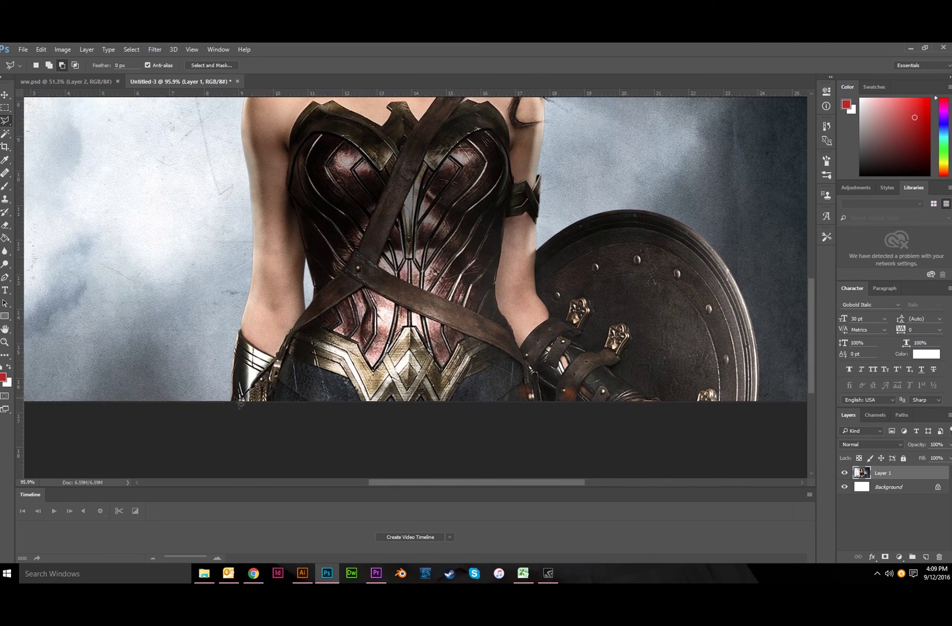
{"action": "scroll", "coordinate": [194, 389], "scroll_direction": "up", "scroll_amount": 7}
{"action": "scroll", "coordinate": [237, 394], "scroll_direction": "up", "scroll_amount": 1}
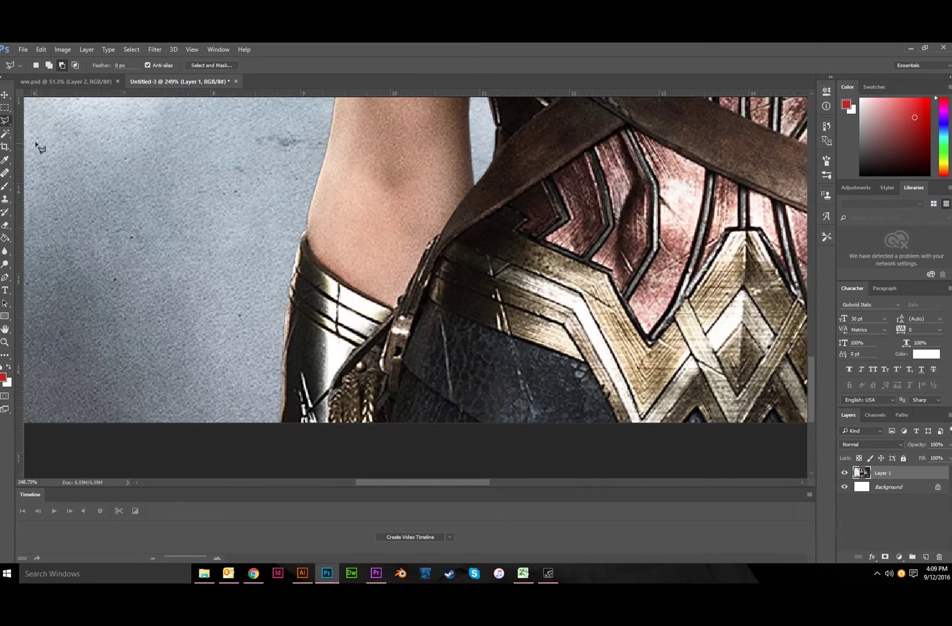
- Switch to the freehand Lasso tool and try outlining the bracer by hand down to the image's lower edge
{"action": "right_click", "coordinate": [4, 123]}
{"action": "left_click", "coordinate": [38, 119]}
{"action": "mouse_move", "coordinate": [302, 237]}
{"action": "left_mouse_down"}
{"action": "mouse_move", "coordinate": [380, 284]}
{"action": "mouse_move", "coordinate": [316, 432]}
{"action": "left_mouse_up"}
{"action": "key", "text": "ctrl+d"}
{"action": "mouse_move", "coordinate": [294, 304]}
{"action": "left_mouse_down"}
{"action": "mouse_move", "coordinate": [315, 238]}
{"action": "mouse_move", "coordinate": [418, 446]}
{"action": "left_mouse_up"}
- Trace the long thin strand curling outward from the hair beside the cheek with the freehand Lasso
{"action": "scroll", "coordinate": [422, 455], "scroll_direction": "down", "scroll_amount": 5}
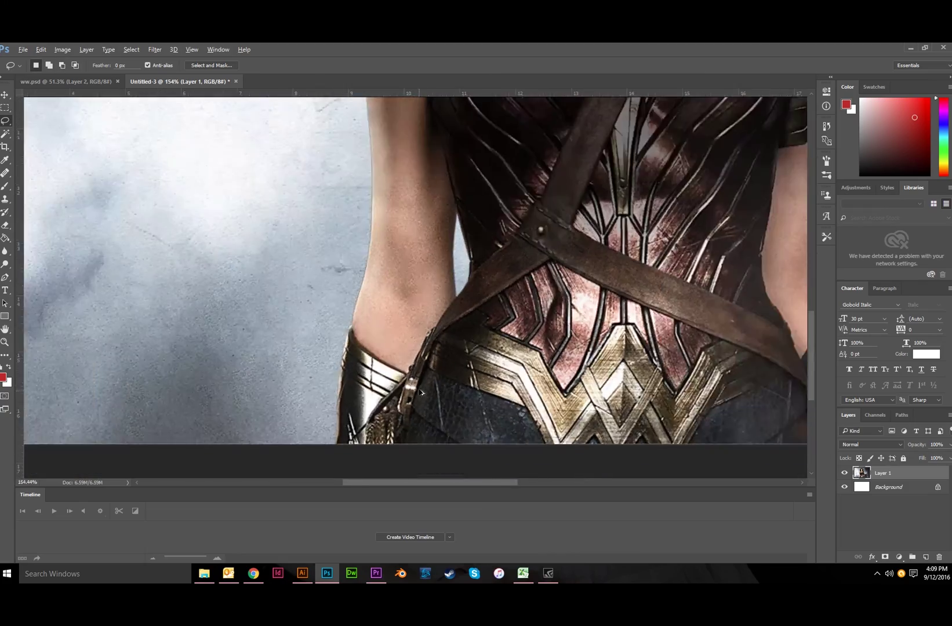
{"action": "scroll", "coordinate": [421, 395], "scroll_direction": "down", "scroll_amount": 5}
{"action": "scroll", "coordinate": [429, 384], "scroll_direction": "up", "scroll_amount": 6}
{"action": "scroll", "coordinate": [349, 386], "scroll_direction": "up", "scroll_amount": 4}
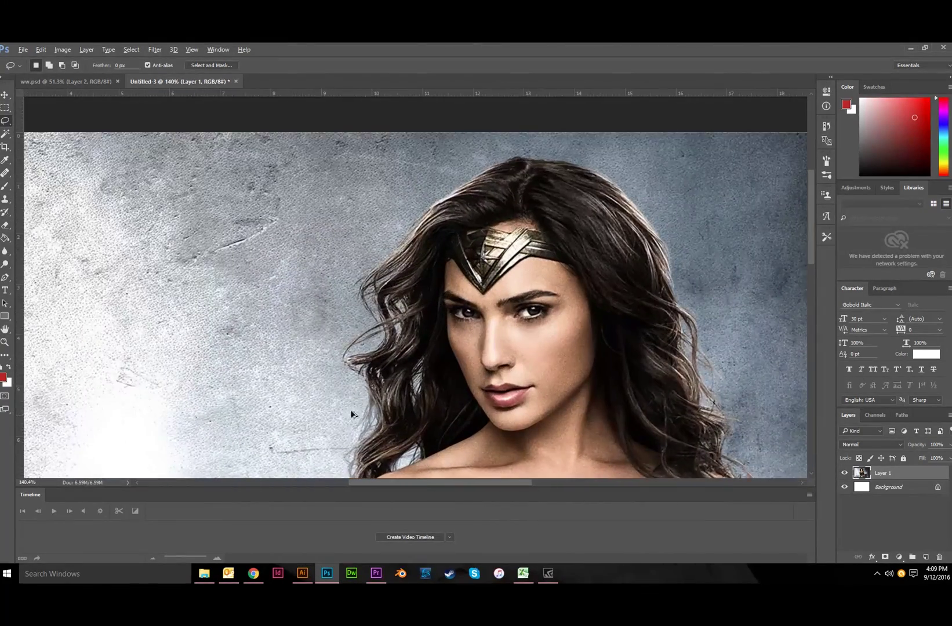
{"action": "scroll", "coordinate": [346, 419], "scroll_direction": "up", "scroll_amount": 5}
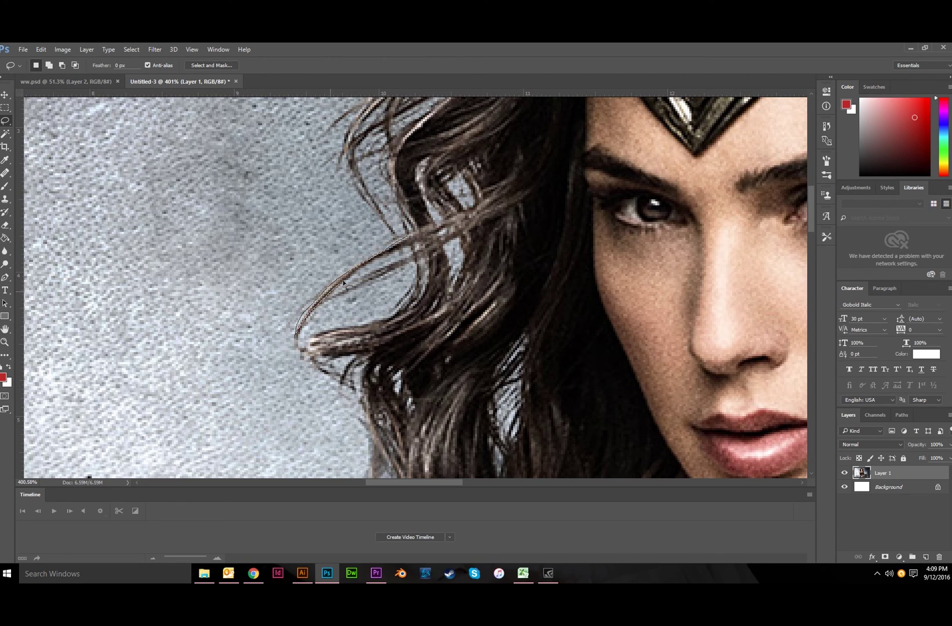
{"action": "mouse_move", "coordinate": [397, 253]}
{"action": "left_mouse_down"}
{"action": "mouse_move", "coordinate": [439, 228]}
{"action": "mouse_move", "coordinate": [430, 229]}
{"action": "left_mouse_up"}
- Add the curling strands above the long thin one, and the hair just inside them, to the Lasso selection
{"action": "scroll", "coordinate": [431, 229], "scroll_direction": "up", "scroll_amount": 5}
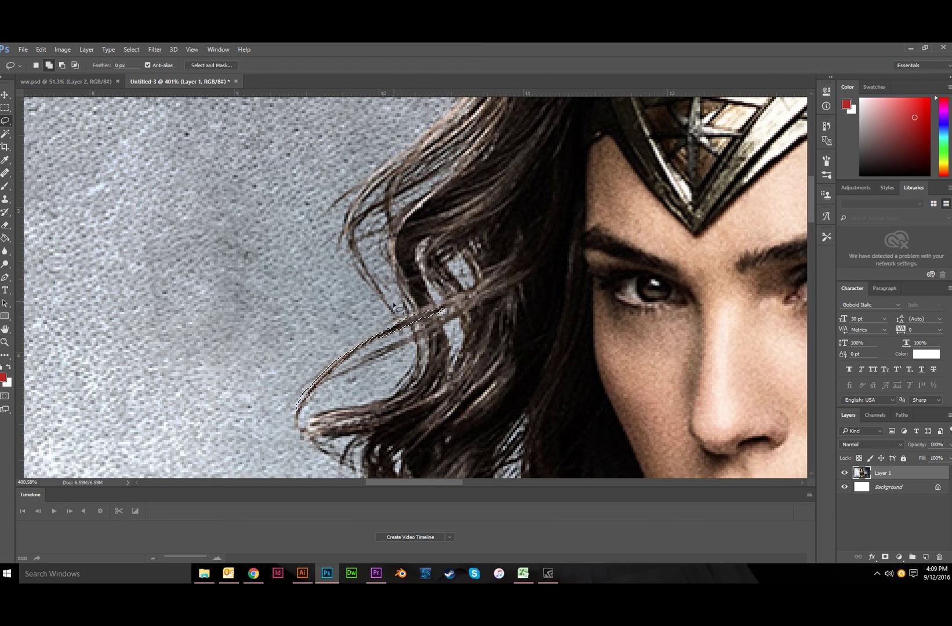
{"action": "mouse_move", "coordinate": [350, 243]}
{"action": "left_mouse_down"}
{"action": "mouse_move", "coordinate": [351, 195]}
{"action": "mouse_move", "coordinate": [398, 156]}
{"action": "mouse_move", "coordinate": [468, 160]}
{"action": "left_mouse_up"}
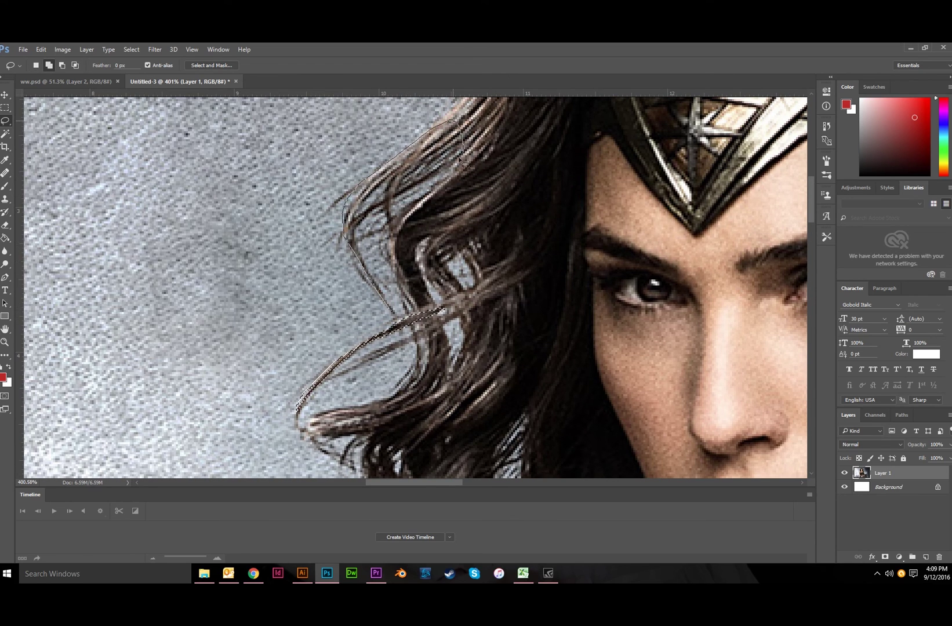
{"action": "mouse_move", "coordinate": [368, 266]}
{"action": "left_mouse_down"}
{"action": "mouse_move", "coordinate": [389, 301]}
{"action": "mouse_move", "coordinate": [400, 293]}
{"action": "mouse_move", "coordinate": [360, 324]}
{"action": "mouse_move", "coordinate": [435, 311]}
{"action": "mouse_move", "coordinate": [527, 270]}
{"action": "mouse_move", "coordinate": [515, 240]}
{"action": "mouse_move", "coordinate": [357, 324]}
{"action": "left_mouse_up"}
{"action": "scroll", "coordinate": [391, 309], "scroll_direction": "up", "scroll_amount": 3}
{"action": "scroll", "coordinate": [465, 345], "scroll_direction": "down", "scroll_amount": 5}
{"action": "mouse_move", "coordinate": [471, 405]}
{"action": "left_mouse_down"}
{"action": "mouse_move", "coordinate": [410, 355]}
{"action": "mouse_move", "coordinate": [410, 323]}
{"action": "left_mouse_up"}
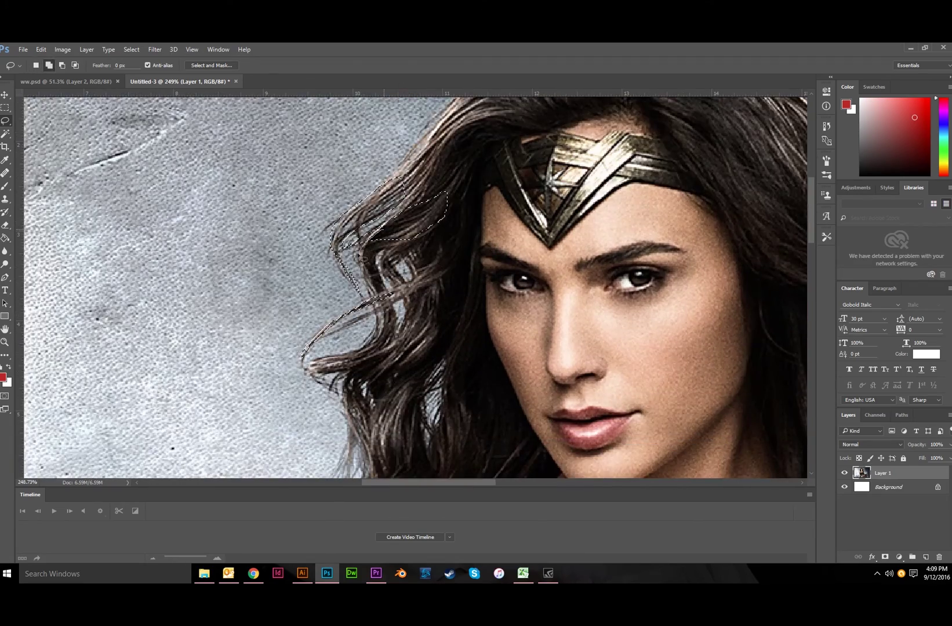
- Try continuing the Lasso outline along the hair's lower edge toward the shoulder, and clear the hair selection
{"action": "scroll", "coordinate": [384, 265], "scroll_direction": "down", "scroll_amount": 3}
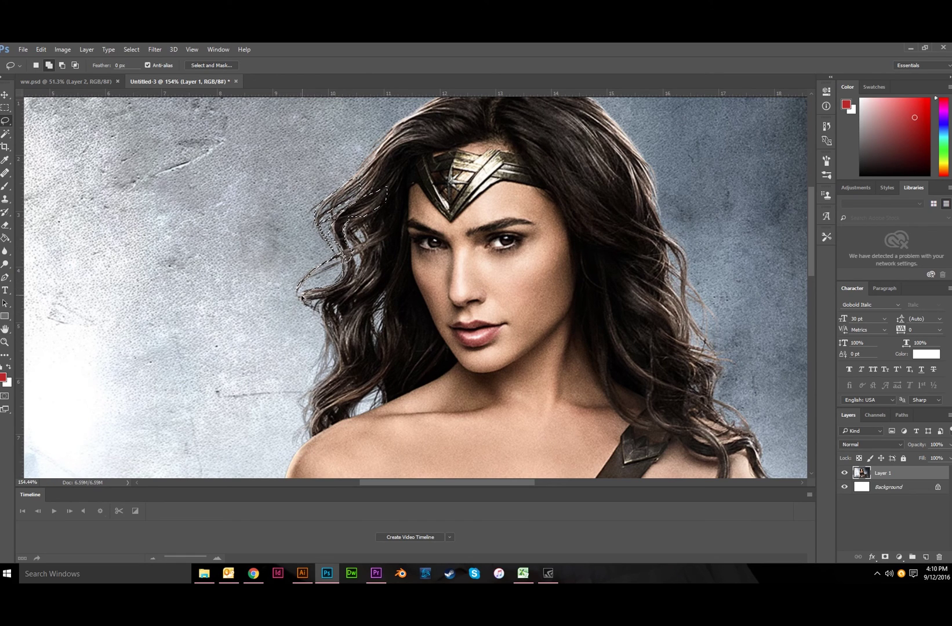
{"action": "mouse_move", "coordinate": [355, 251]}
{"action": "left_mouse_down"}
{"action": "mouse_move", "coordinate": [363, 275]}
{"action": "mouse_move", "coordinate": [363, 203]}
{"action": "left_mouse_up"}
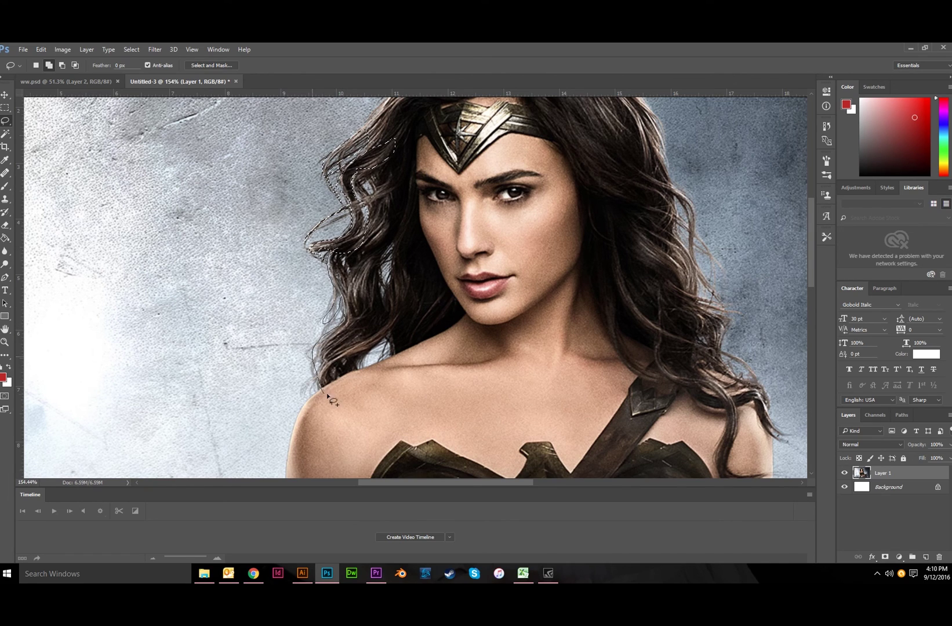
{"action": "scroll", "coordinate": [404, 323], "scroll_direction": "down", "scroll_amount": 4}
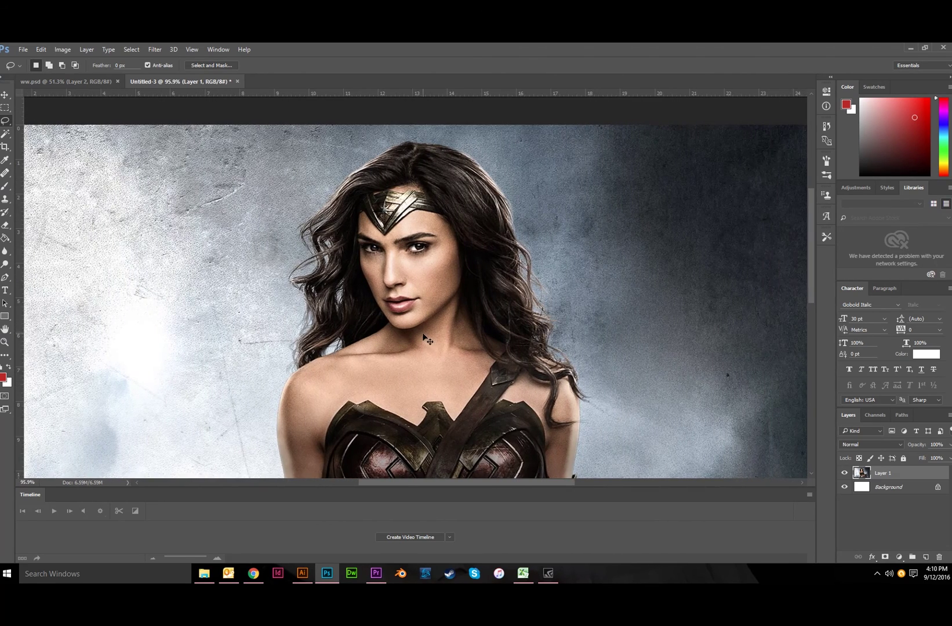
{"action": "scroll", "coordinate": [429, 343], "scroll_direction": "down", "scroll_amount": 2}
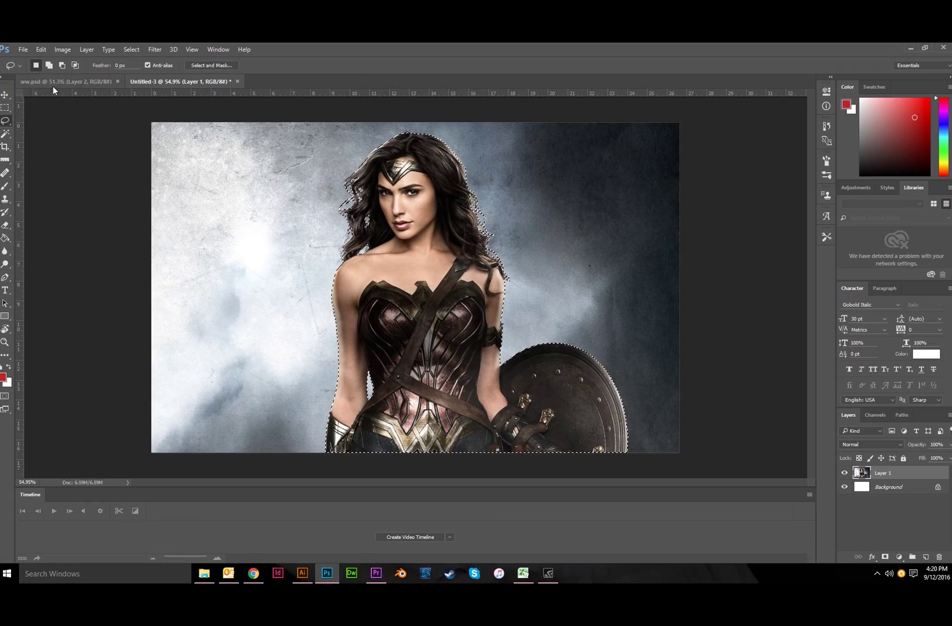
- Switch to the Rectangular Marquee tool and open Select and Mask for the outline around the woman and shield
{"action": "key", "text": "v"}
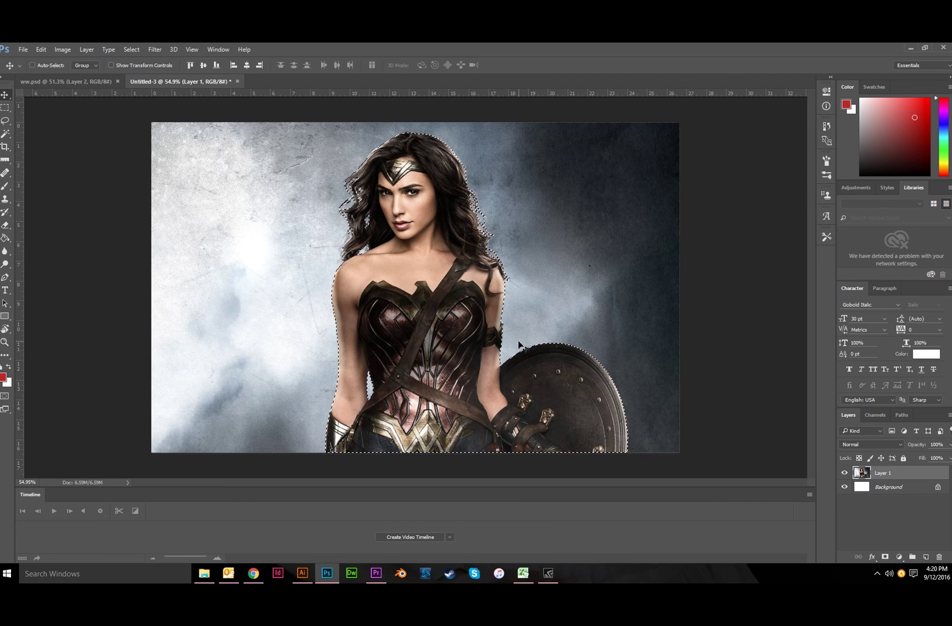
{"action": "left_click", "coordinate": [6, 122]}
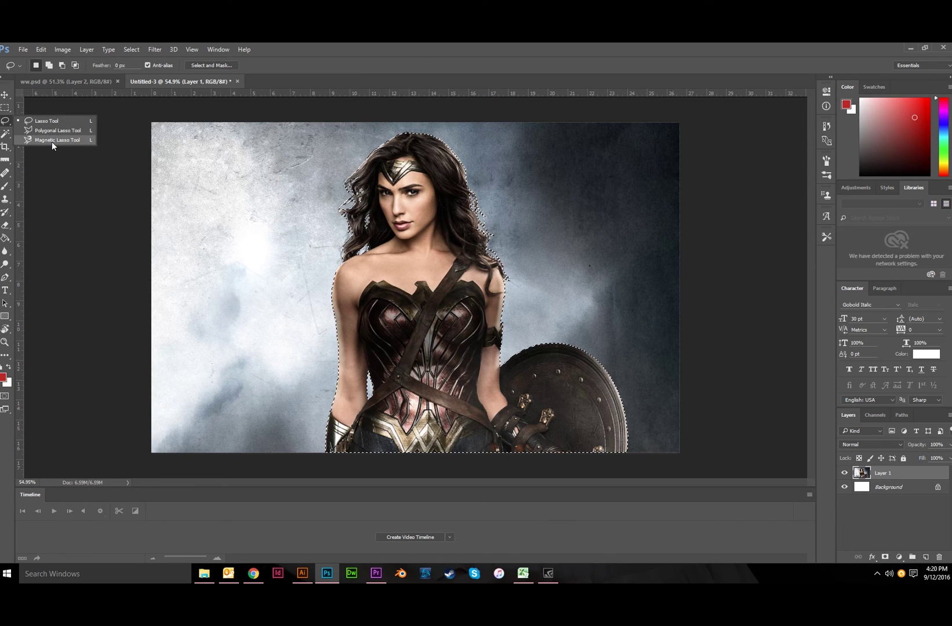
{"action": "left_click", "coordinate": [7, 108]}
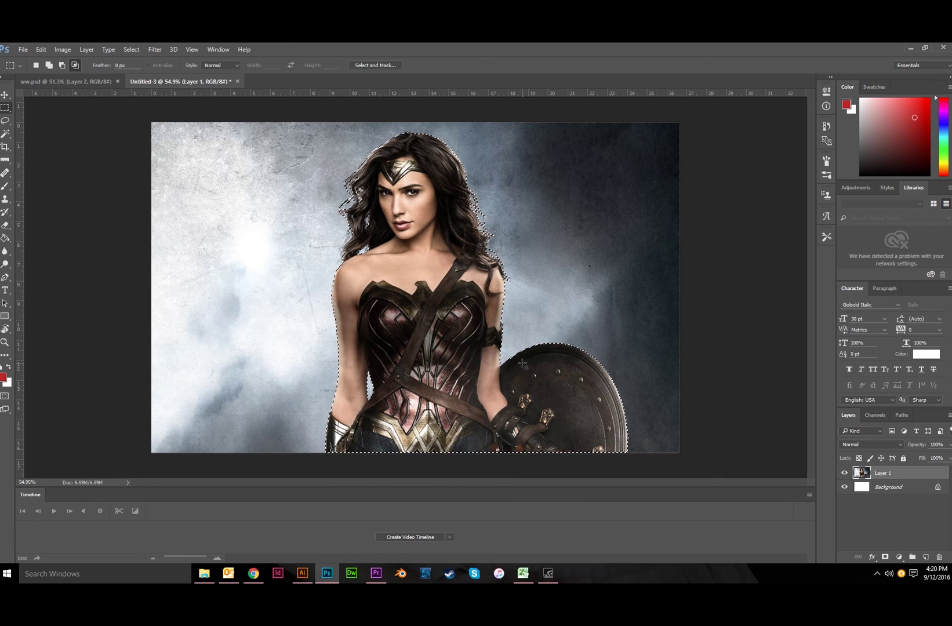
{"action": "key", "text": "alt+ctrl+r"}
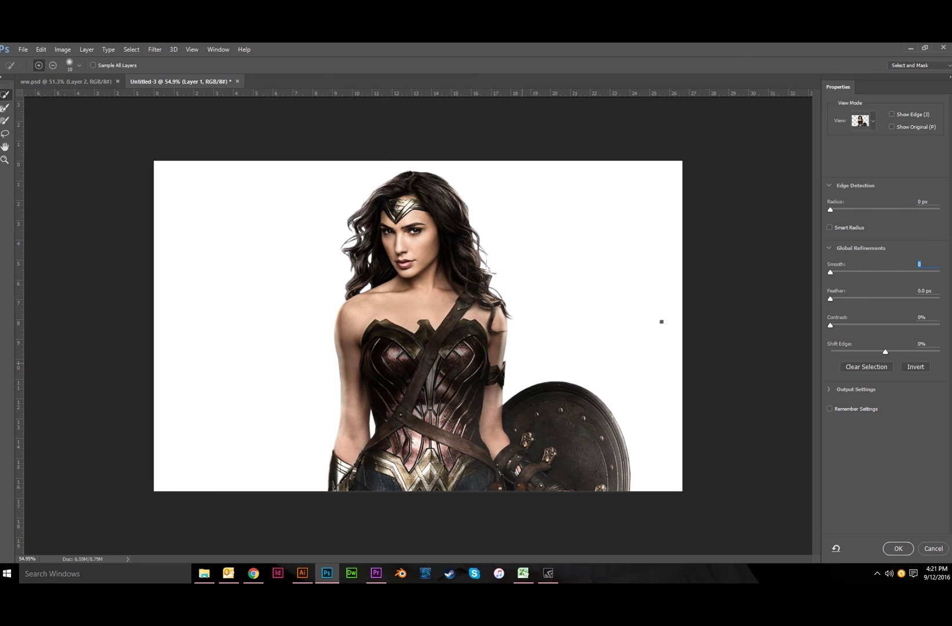
- Set the cut-out preview to the Overlay view mode to check its edges against solid red
{"action": "key", "text": "z"}
{"action": "left_click", "coordinate": [444, 263]}
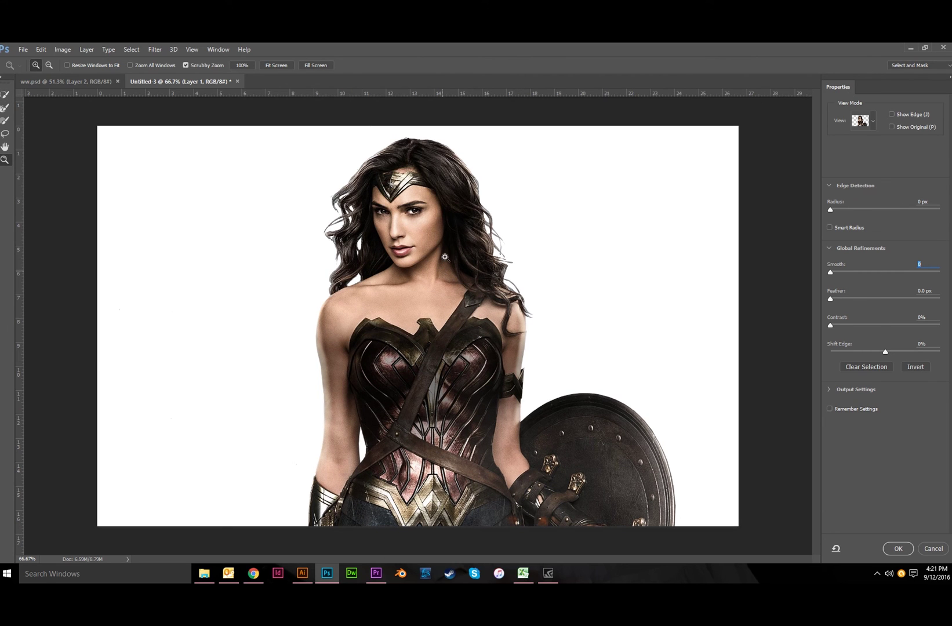
{"action": "left_click", "coordinate": [340, 508]}
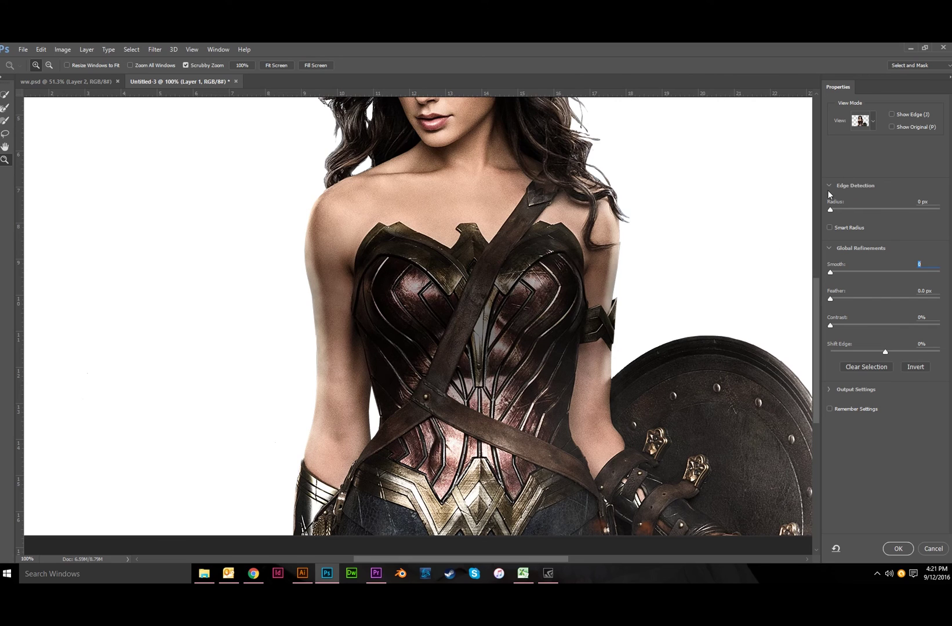
{"action": "left_click", "coordinate": [873, 122]}
{"action": "left_click", "coordinate": [837, 188]}
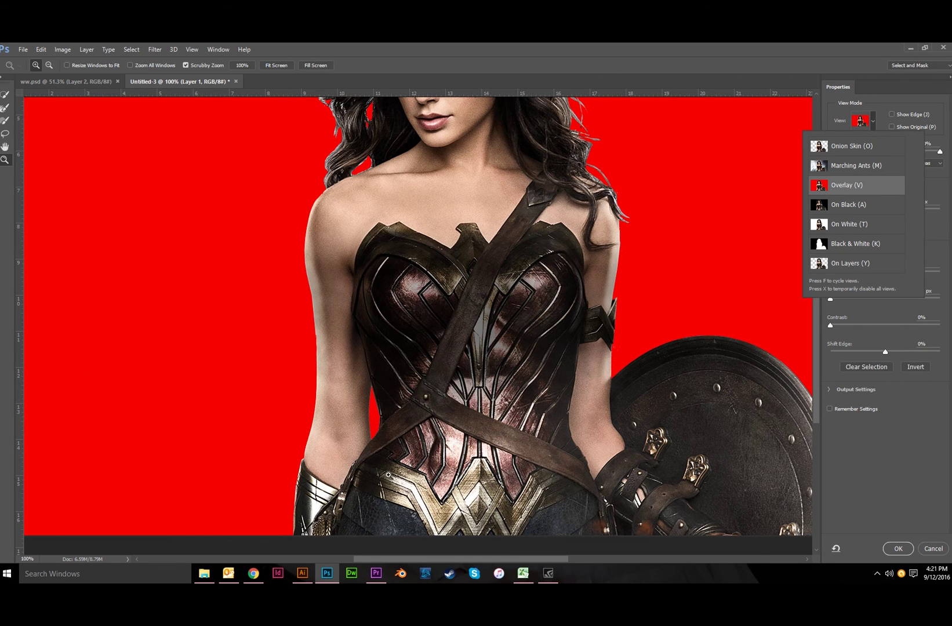
- Examine the cut-out's edges around the bracer, waist, shield, arms and shoulders against the red overlay
{"action": "left_click", "coordinate": [343, 499]}
{"action": "scroll", "coordinate": [290, 492], "scroll_direction": "down", "scroll_amount": 2}
{"action": "scroll", "coordinate": [290, 491], "scroll_direction": "down", "scroll_amount": 3}
{"action": "scroll", "coordinate": [290, 492], "scroll_direction": "right", "scroll_amount": 1}
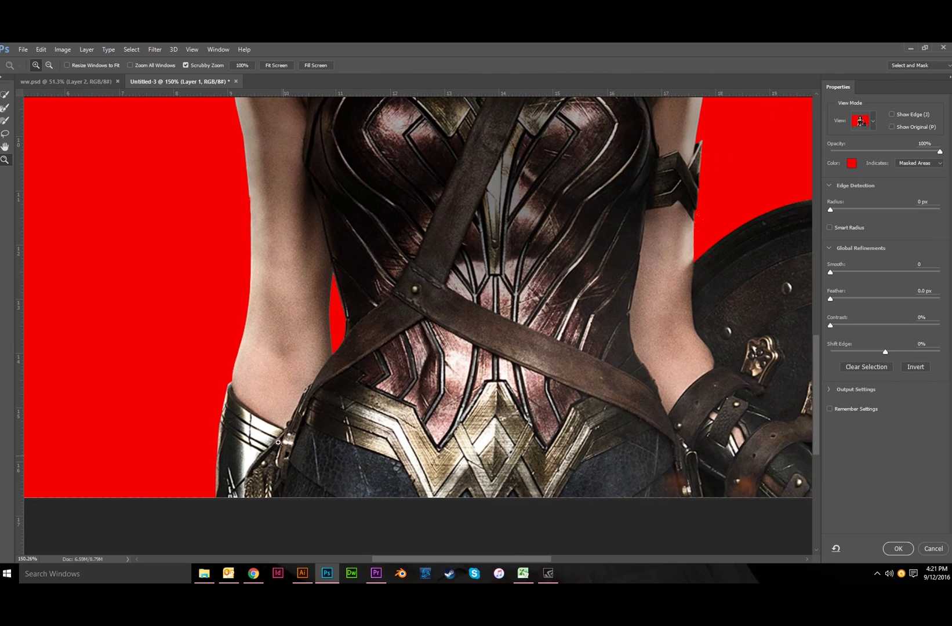
{"action": "scroll", "coordinate": [273, 432], "scroll_direction": "up", "scroll_amount": 3}
{"action": "scroll", "coordinate": [258, 415], "scroll_direction": "down", "scroll_amount": 3}
{"action": "scroll", "coordinate": [600, 424], "scroll_direction": "right", "scroll_amount": 4}
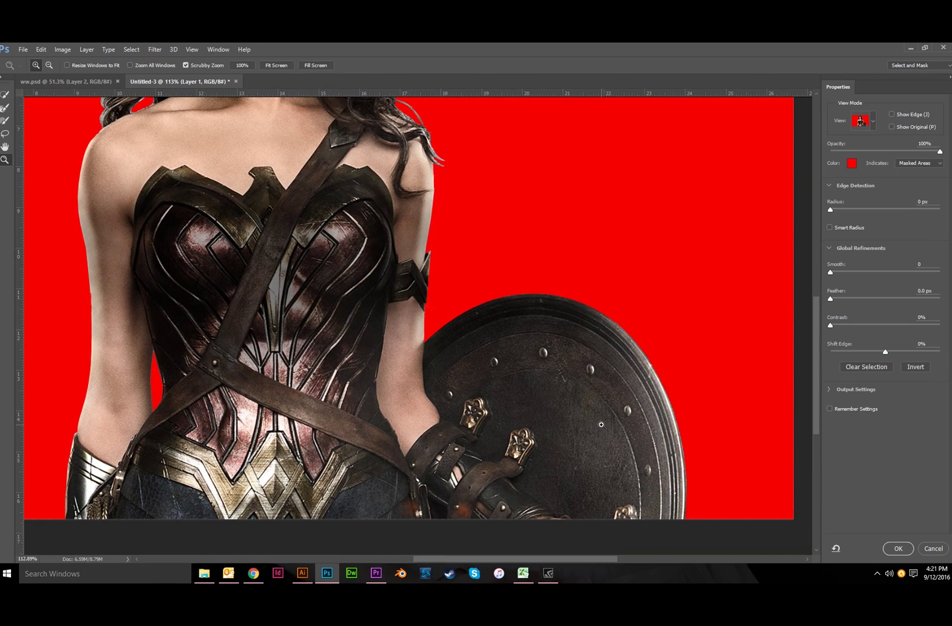
{"action": "scroll", "coordinate": [556, 339], "scroll_direction": "up", "scroll_amount": 2}
{"action": "scroll", "coordinate": [493, 314], "scroll_direction": "left", "scroll_amount": 3}
{"action": "scroll", "coordinate": [464, 325], "scroll_direction": "up", "scroll_amount": 3}
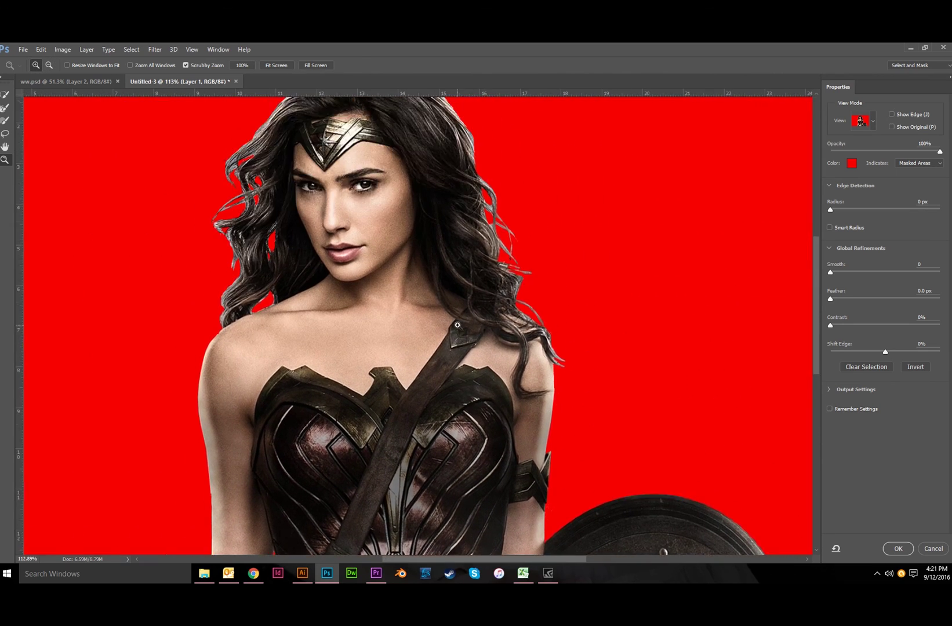
{"action": "scroll", "coordinate": [456, 330], "scroll_direction": "left", "scroll_amount": 1}
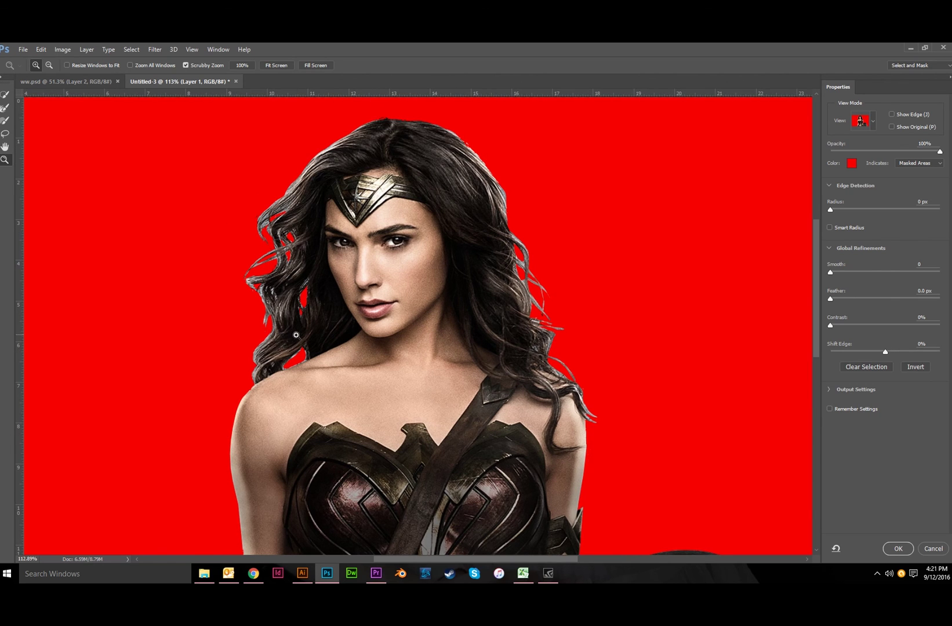
- Examine how cleanly the loose strands on both sides of the hair are cut out and where background remains between them
{"action": "scroll", "coordinate": [296, 335], "scroll_direction": "up", "scroll_amount": 1}
{"action": "scroll", "coordinate": [252, 174], "scroll_direction": "up", "scroll_amount": 2}
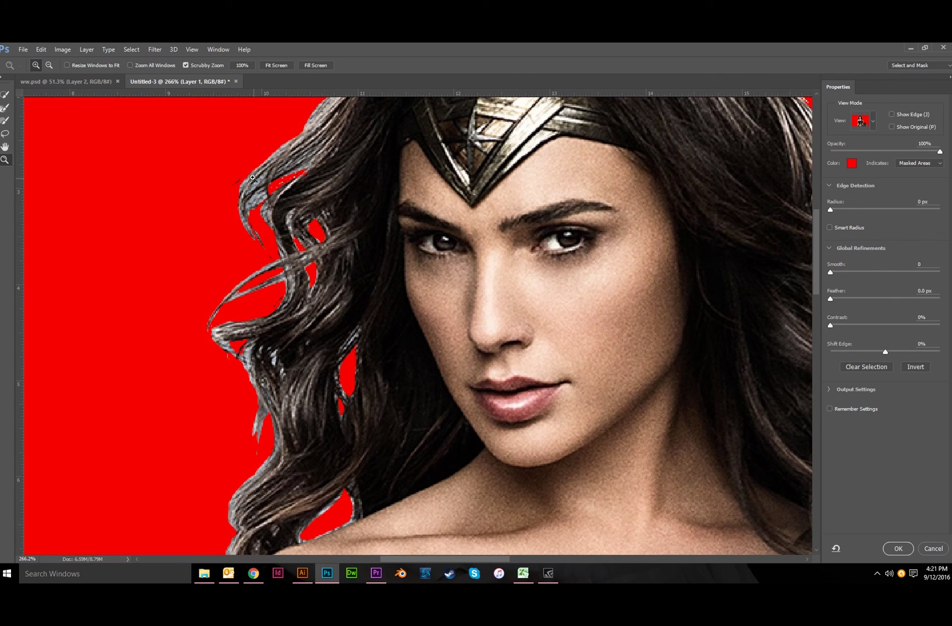
{"action": "scroll", "coordinate": [248, 180], "scroll_direction": "up", "scroll_amount": 3}
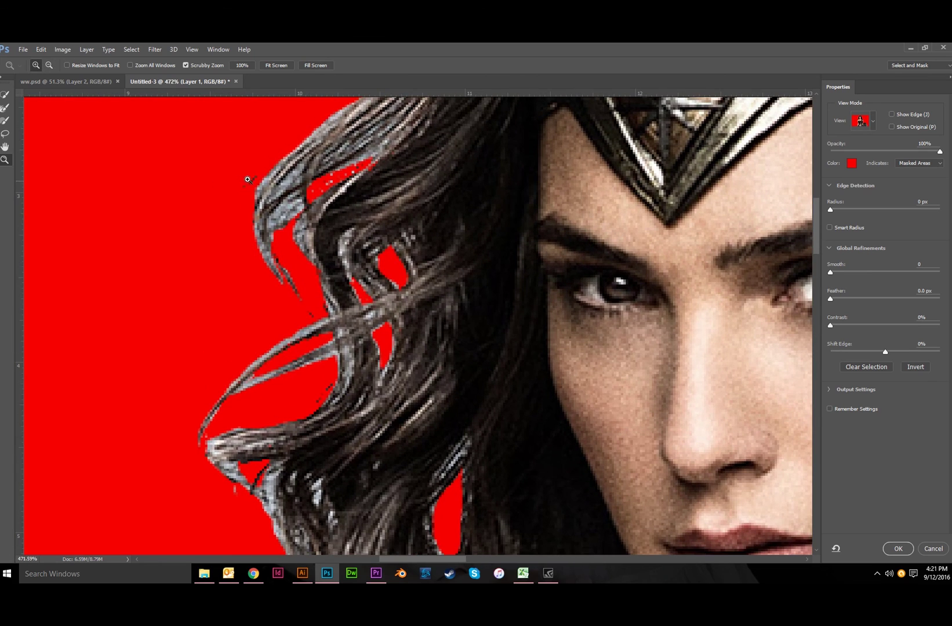
{"action": "scroll", "coordinate": [287, 293], "scroll_direction": "down", "scroll_amount": 5}
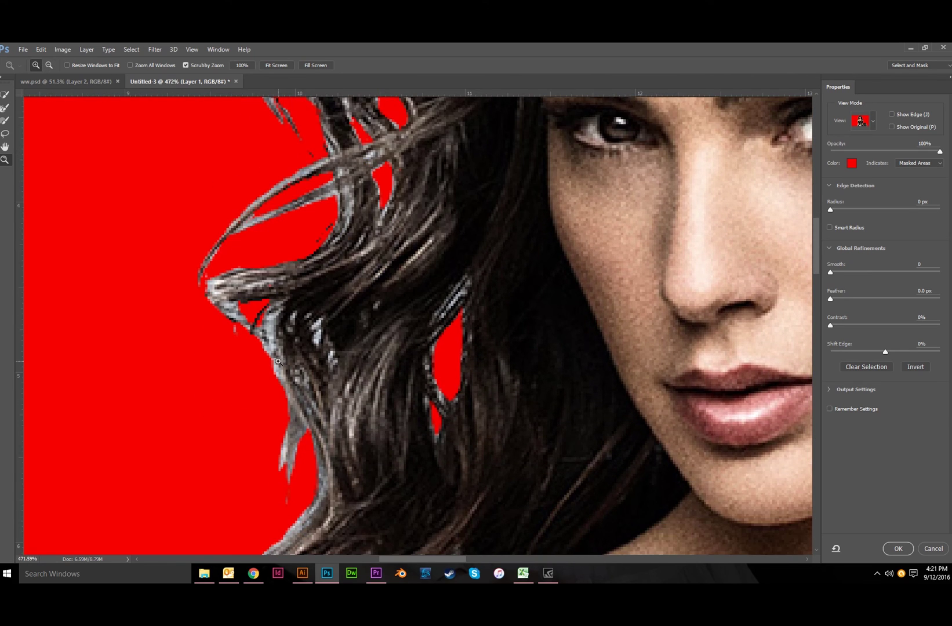
{"action": "scroll", "coordinate": [276, 371], "scroll_direction": "down", "scroll_amount": 4}
{"action": "scroll", "coordinate": [270, 375], "scroll_direction": "right", "scroll_amount": 1}
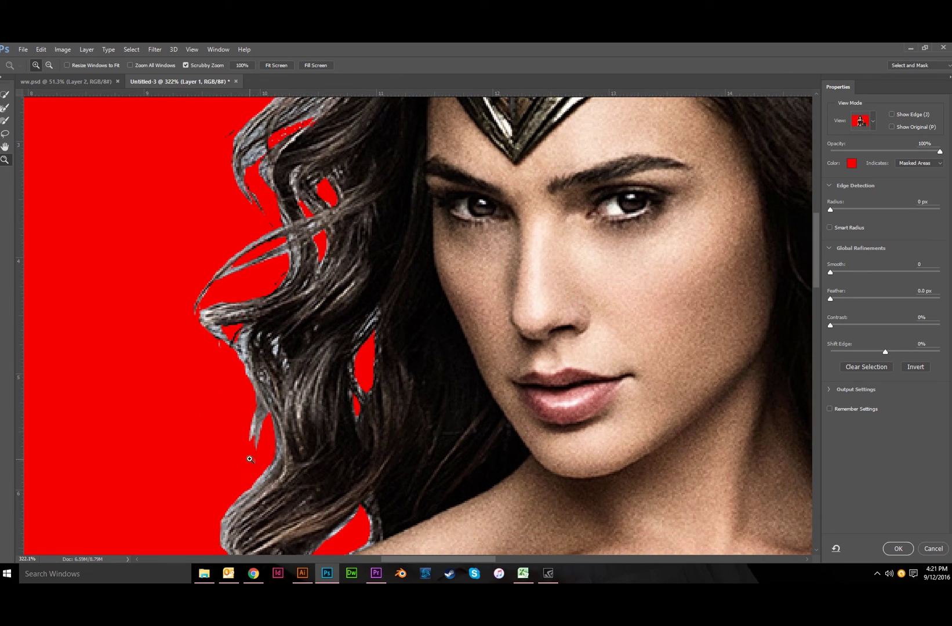
{"action": "scroll", "coordinate": [256, 458], "scroll_direction": "down", "scroll_amount": 2}
{"action": "scroll", "coordinate": [273, 406], "scroll_direction": "up", "scroll_amount": 5}
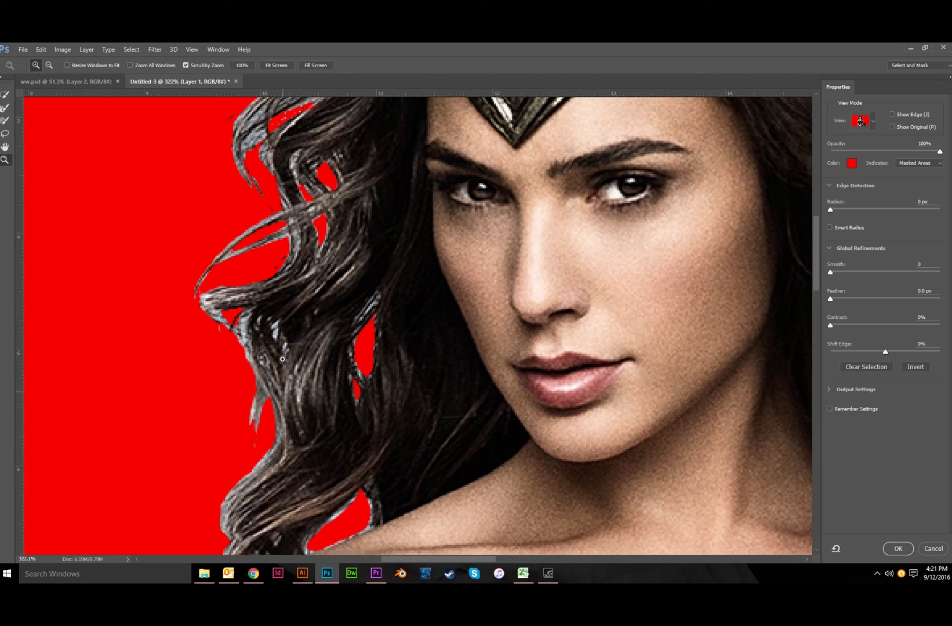
{"action": "scroll", "coordinate": [258, 331], "scroll_direction": "down", "scroll_amount": 1}
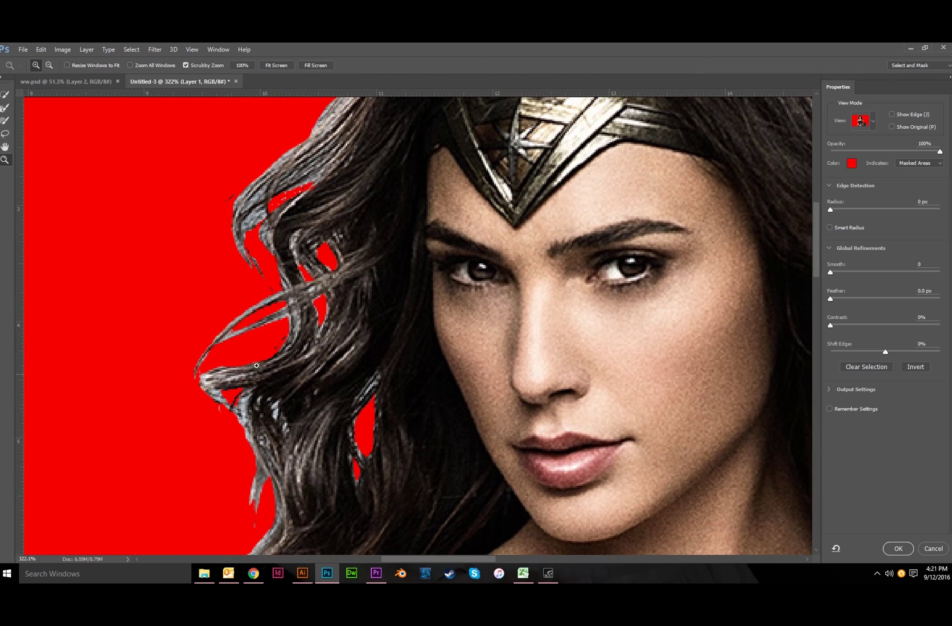
{"action": "scroll", "coordinate": [256, 339], "scroll_direction": "up", "scroll_amount": 6}
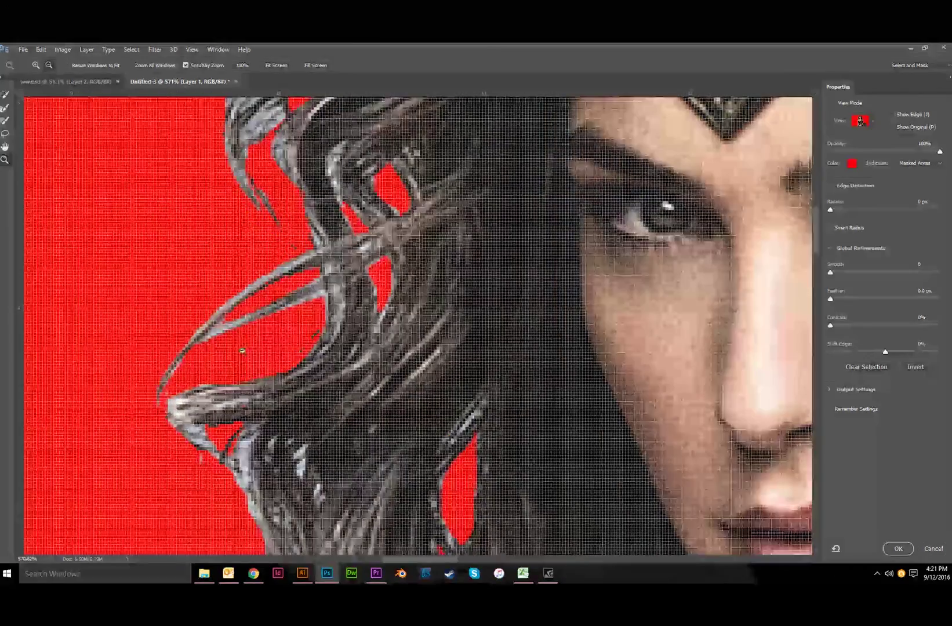
{"action": "scroll", "coordinate": [278, 243], "scroll_direction": "left", "scroll_amount": 1}
{"action": "scroll", "coordinate": [289, 183], "scroll_direction": "up", "scroll_amount": 2}
{"action": "scroll", "coordinate": [290, 182], "scroll_direction": "down", "scroll_amount": 6}
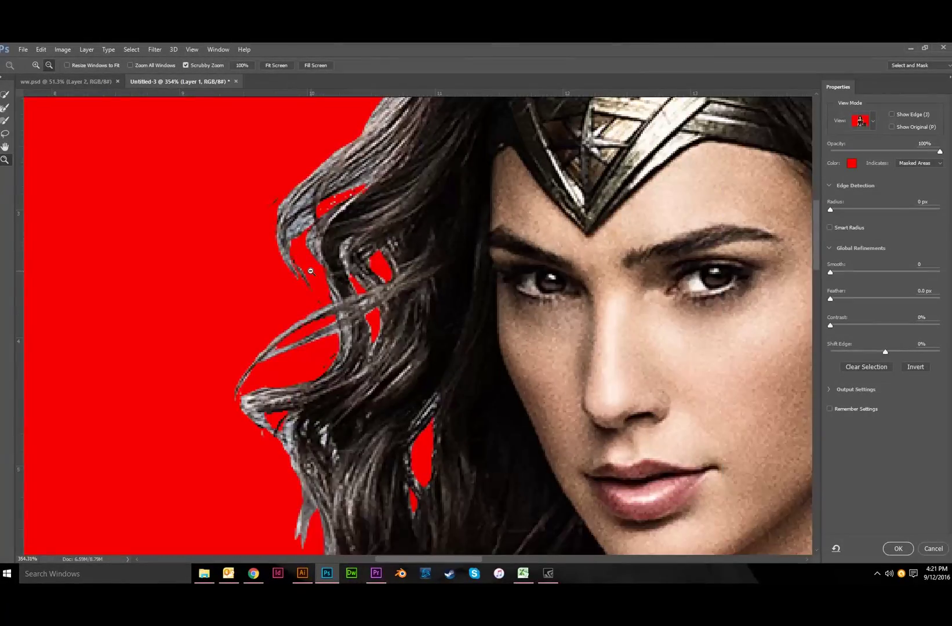
{"action": "scroll", "coordinate": [530, 419], "scroll_direction": "up", "scroll_amount": 8}
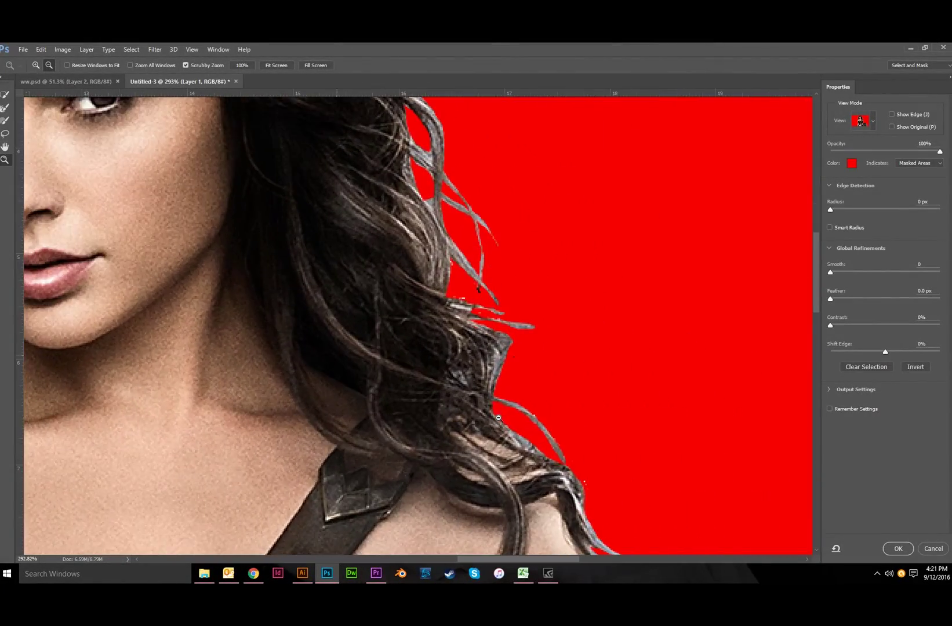
{"action": "scroll", "coordinate": [393, 335], "scroll_direction": "down", "scroll_amount": 7}
{"action": "scroll", "coordinate": [393, 335], "scroll_direction": "down", "scroll_amount": 4}
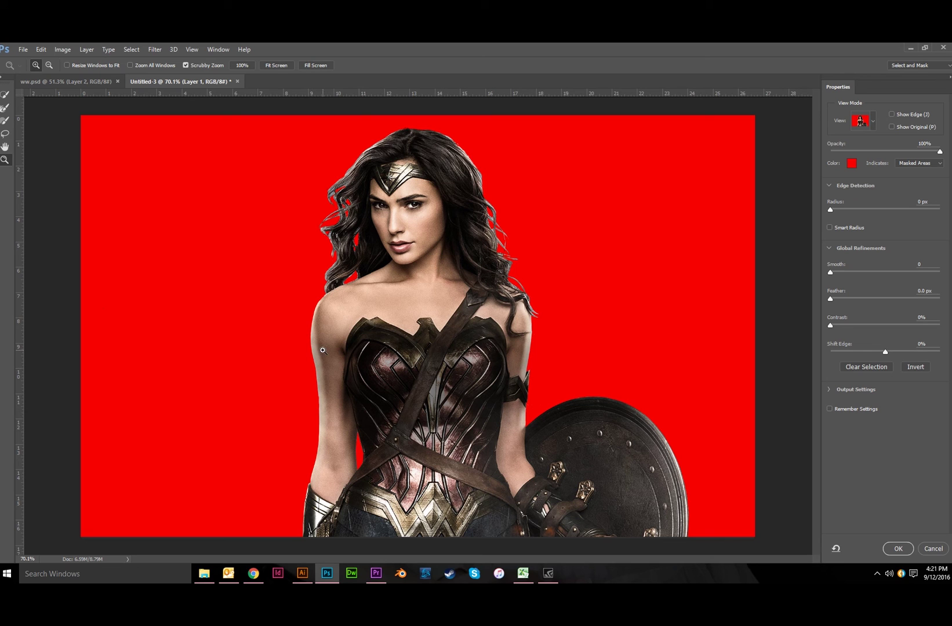
- Accept the selection in Select and Mask and copy the selected woman and shield onto a new layer
{"action": "left_click", "coordinate": [898, 548]}
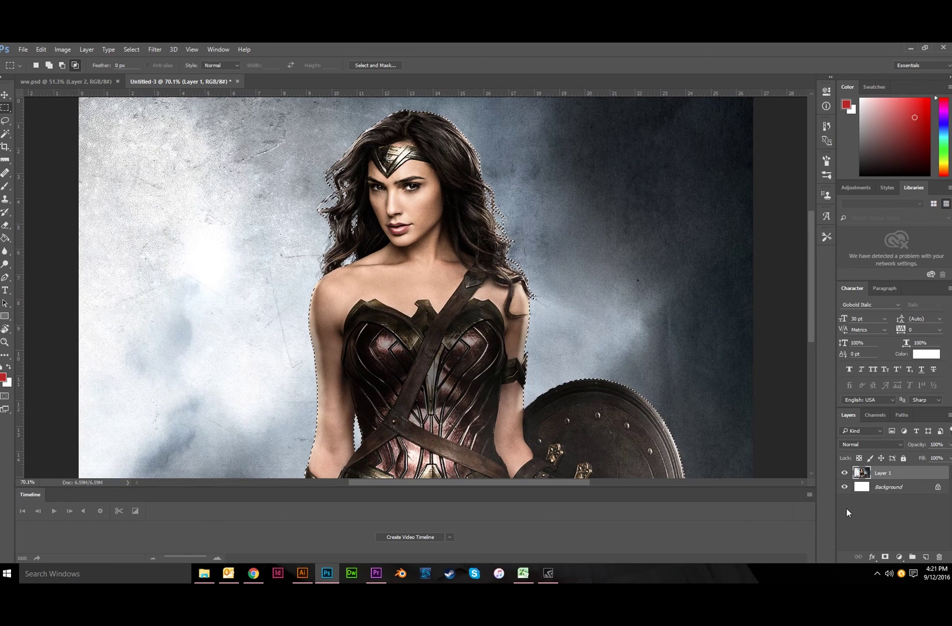
{"action": "key", "text": "ctrl+j"}
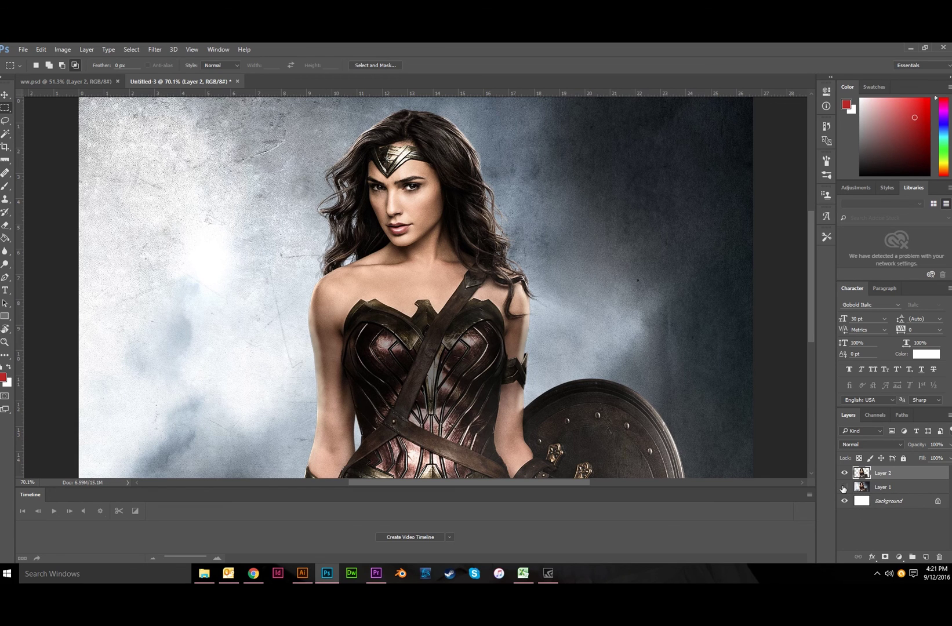
{"action": "left_click", "coordinate": [843, 489]}
{"action": "key", "text": "ctrl+z"}
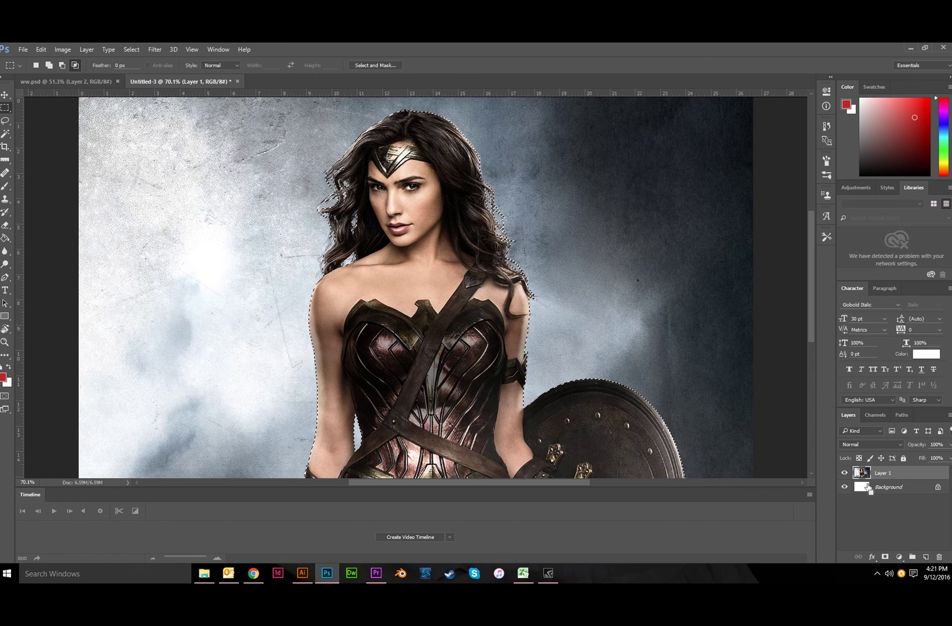
{"action": "key", "text": "ctrl+j"}
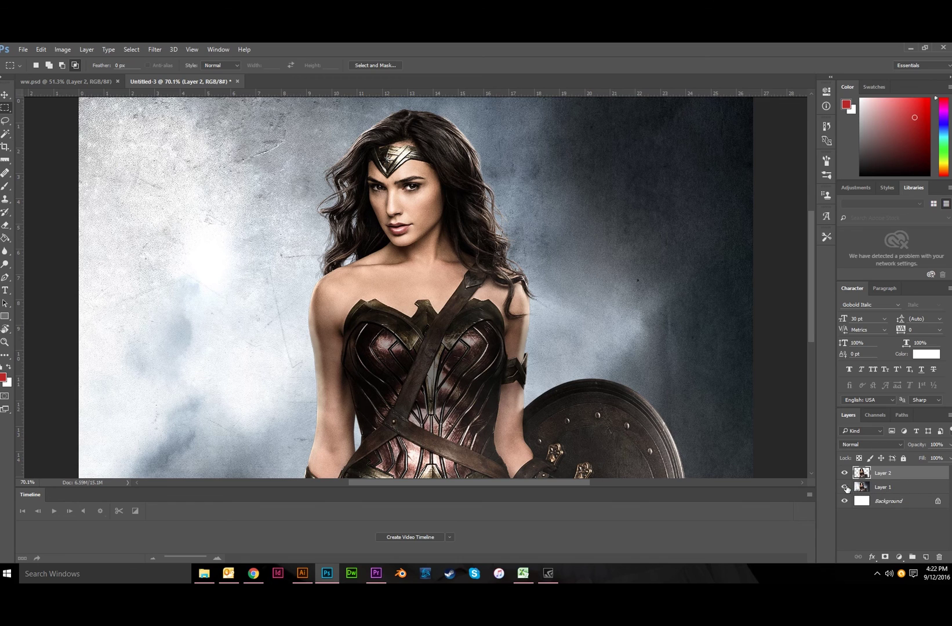
- Hide Layer 1 and the Background layer so only the cut-out woman and shield remain visible
{"action": "left_click", "coordinate": [845, 487]}
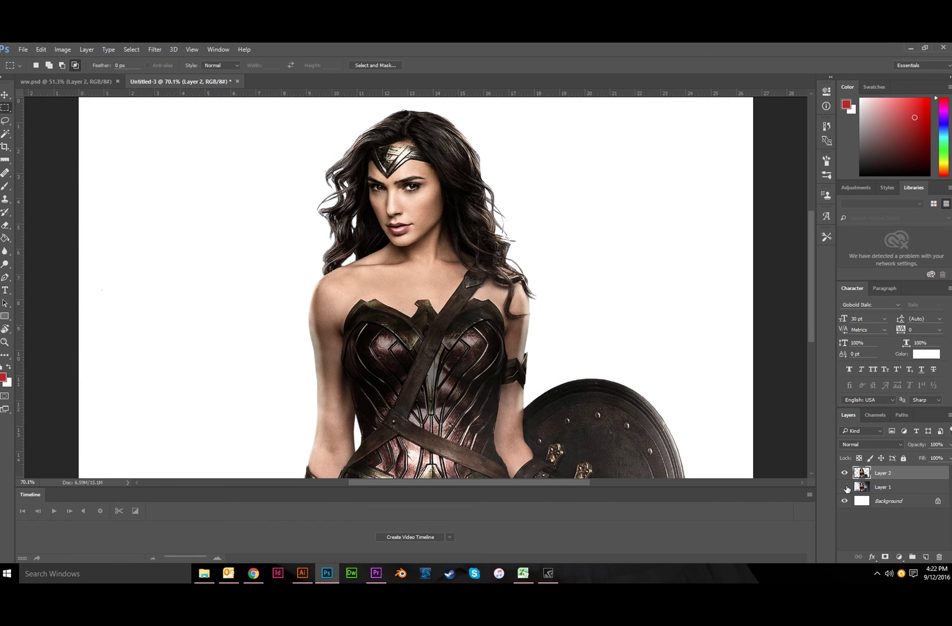
{"action": "left_click", "coordinate": [846, 501]}
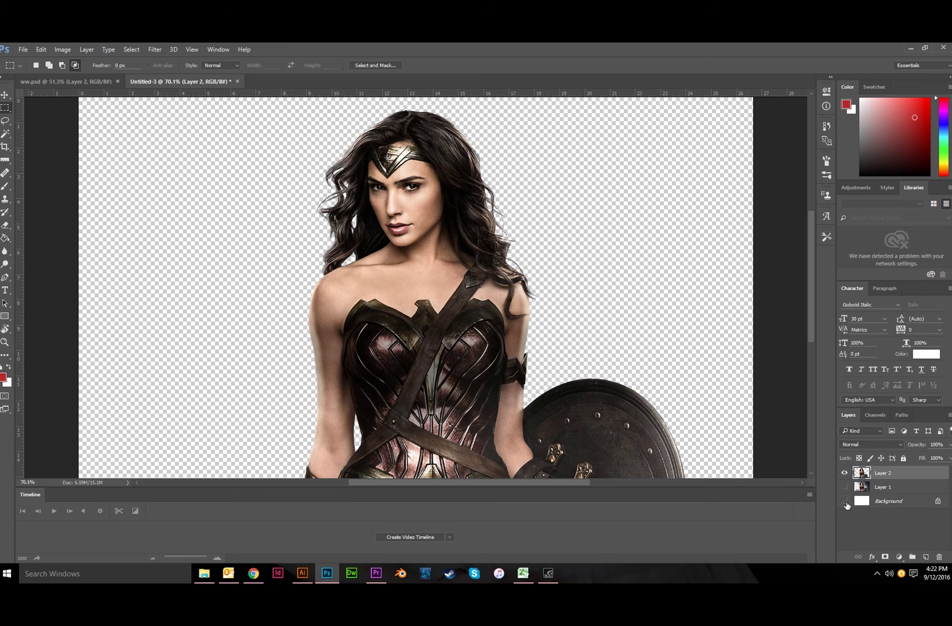
{"action": "scroll", "coordinate": [353, 209], "scroll_direction": "up", "scroll_amount": 2}
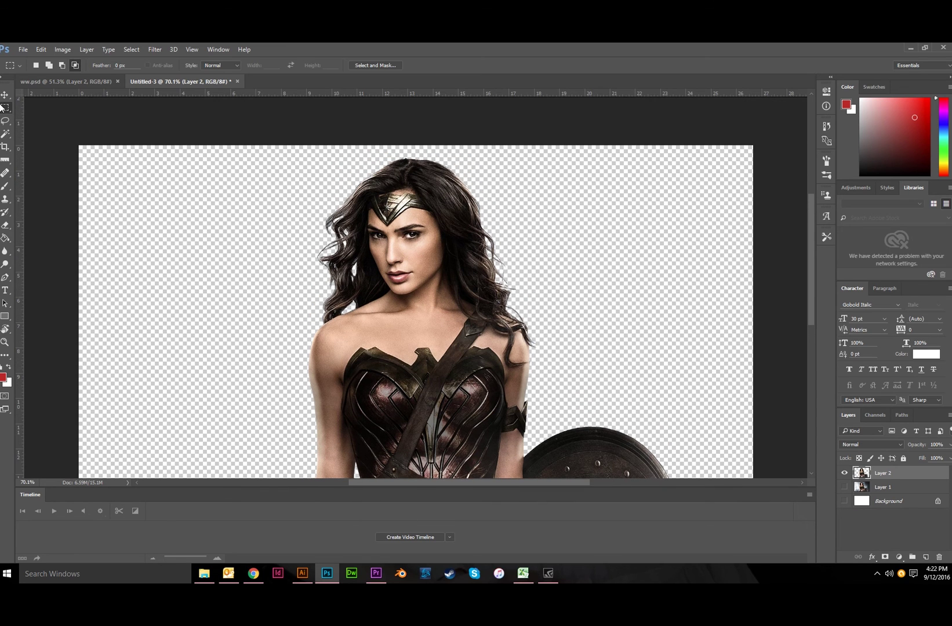
- Examine the cut-out woman and shield against the transparent background with the Move tool active
{"action": "left_click", "coordinate": [5, 95]}
{"action": "scroll", "coordinate": [404, 319], "scroll_direction": "down", "scroll_amount": 2}
{"action": "scroll", "coordinate": [349, 239], "scroll_direction": "up", "scroll_amount": 4}
{"action": "scroll", "coordinate": [319, 284], "scroll_direction": "down", "scroll_amount": 5}
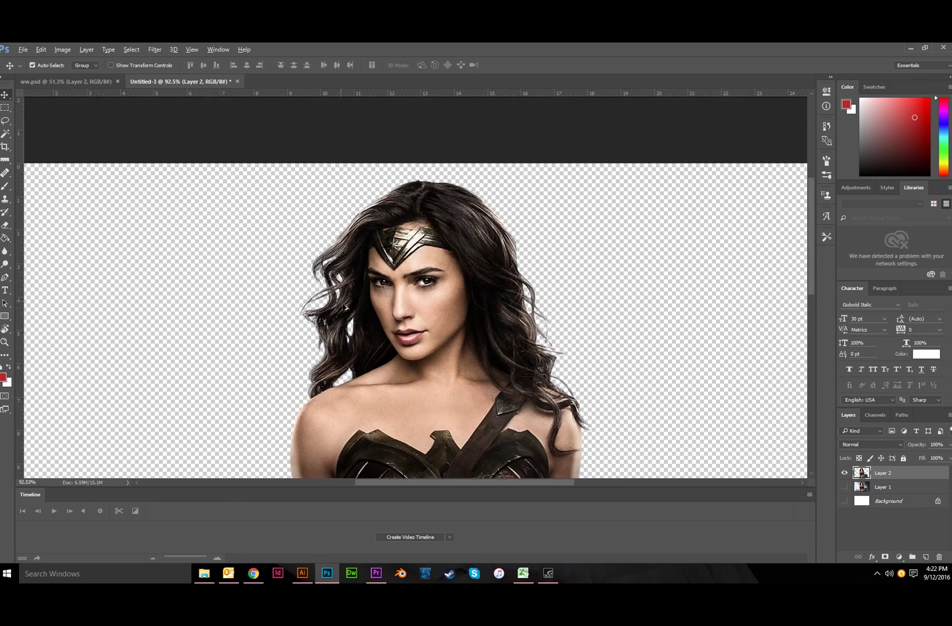
{"action": "scroll", "coordinate": [342, 303], "scroll_direction": "down", "scroll_amount": 2}
{"action": "scroll", "coordinate": [408, 329], "scroll_direction": "down", "scroll_amount": 6}
{"action": "scroll", "coordinate": [410, 326], "scroll_direction": "up", "scroll_amount": 4}
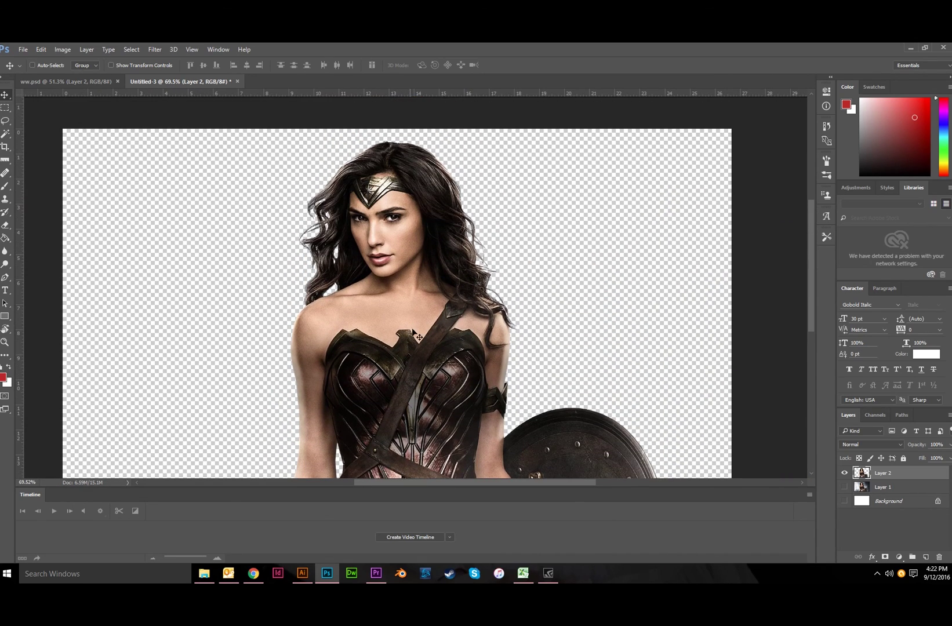
{"action": "left_click_drag", "start_coordinate": [408, 414], "coordinate": [441, 381]}
{"action": "scroll", "coordinate": [450, 386], "scroll_direction": "down", "scroll_amount": 2}
{"action": "scroll", "coordinate": [604, 322], "scroll_direction": "up", "scroll_amount": 2}
{"action": "scroll", "coordinate": [605, 322], "scroll_direction": "down", "scroll_amount": 2}
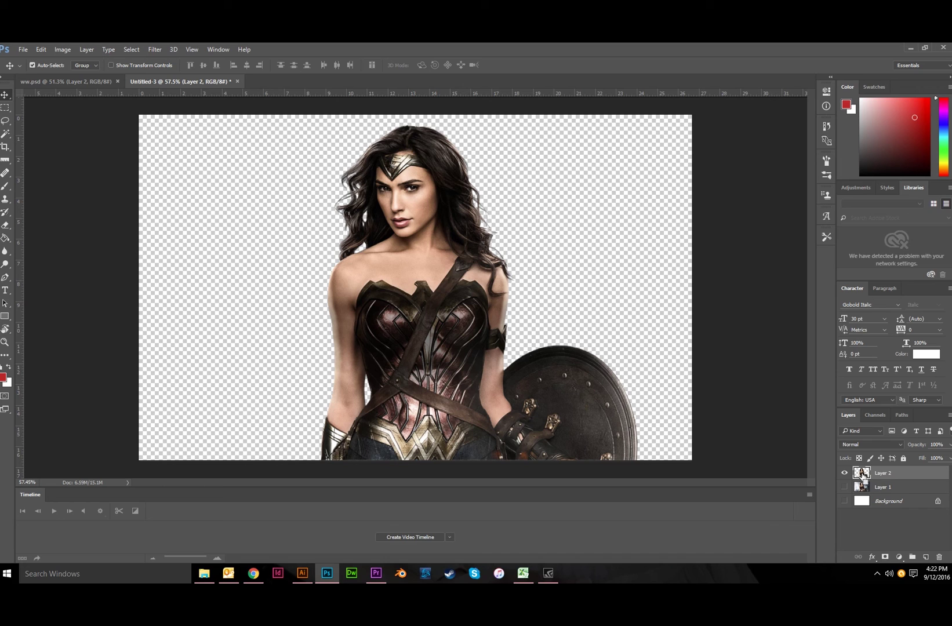
- Load Layer 2's outline as a selection, then display only Layer 1 and load its outline for comparison
{"action": "left_click", "coordinate": [862, 475], "text": "ctrl"}
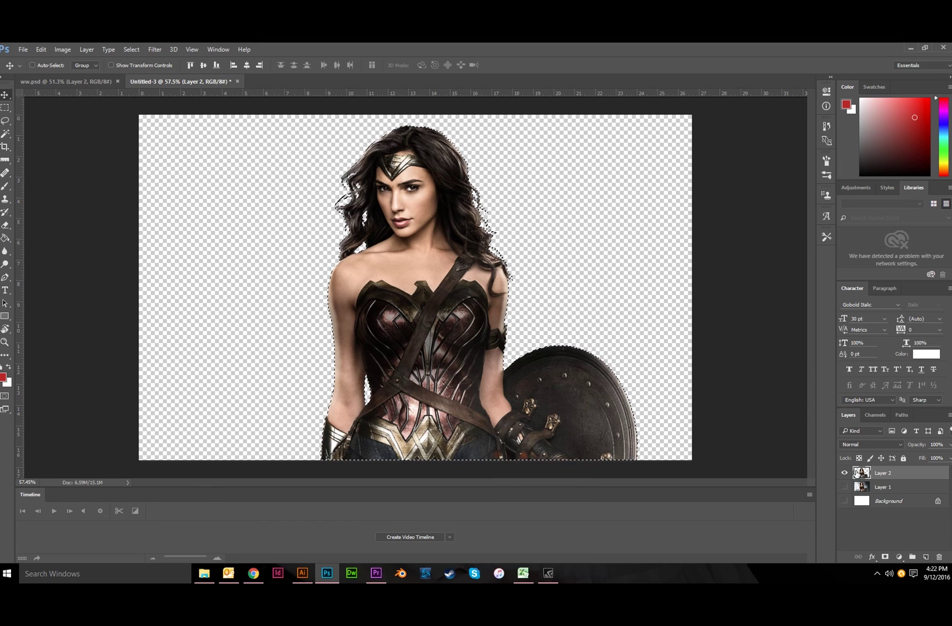
{"action": "left_click", "coordinate": [844, 487]}
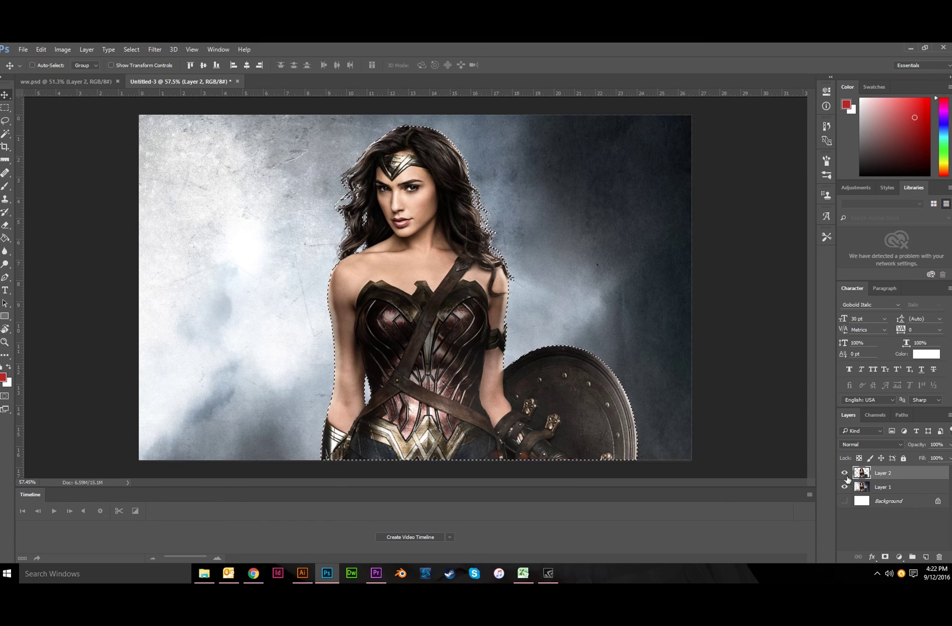
{"action": "left_click", "coordinate": [844, 473]}
{"action": "left_click", "coordinate": [861, 491], "text": "ctrl"}
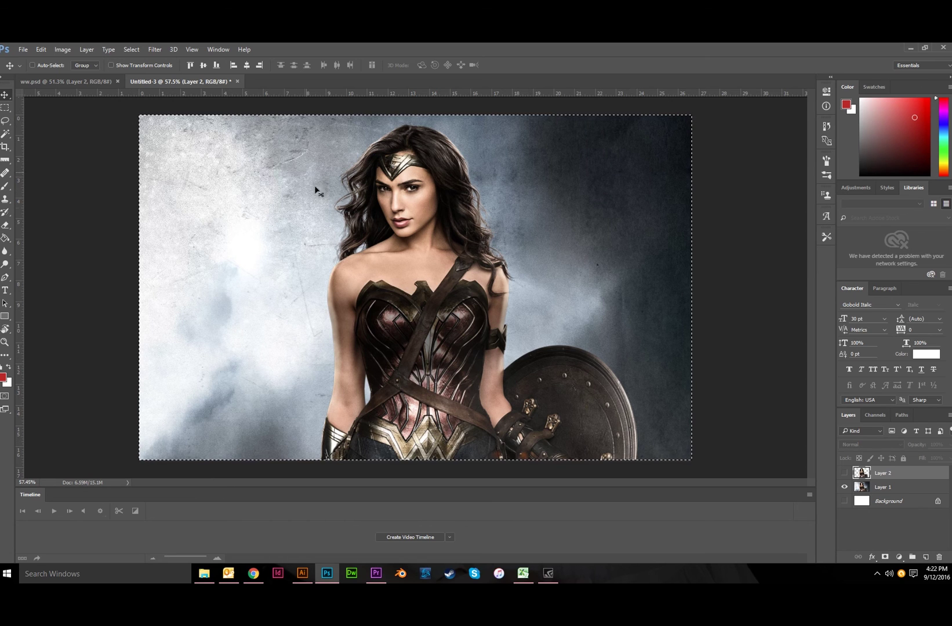
- Hide Layer 1, show Layer 2 and load the cut-out's outline as the selection
{"action": "left_click", "coordinate": [844, 487]}
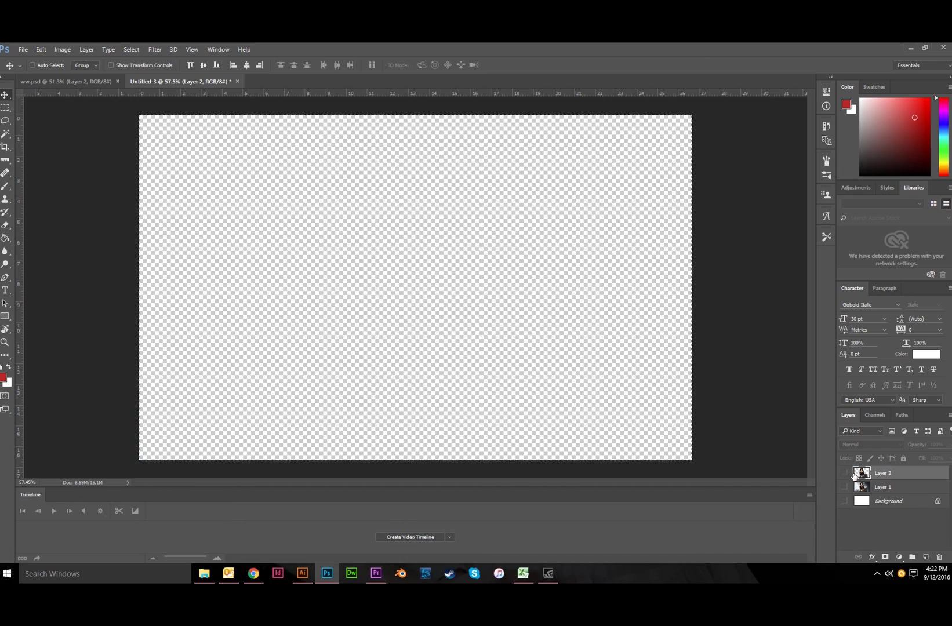
{"action": "left_click", "coordinate": [844, 473]}
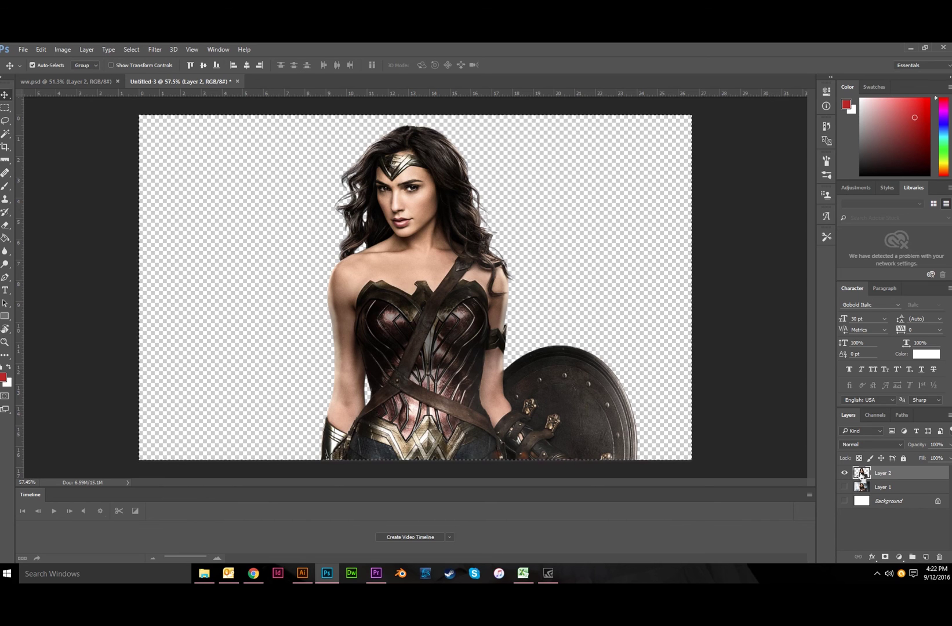
{"action": "left_click", "coordinate": [862, 476], "text": "ctrl"}
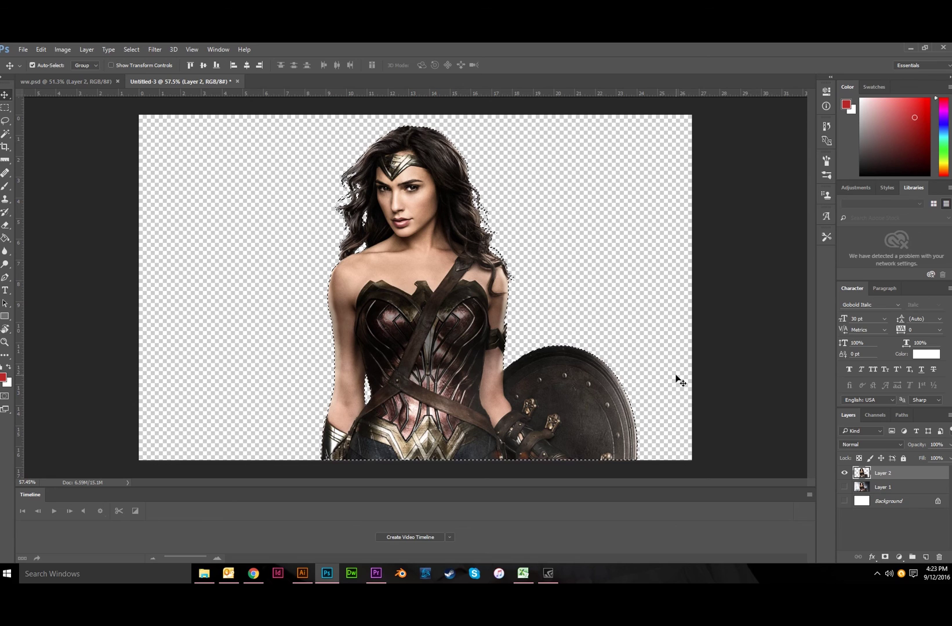
- Open the cut-out's selection in Select and Mask and set the Edge Detection radius to 15 px
{"action": "key", "text": "ctrl+alt+r"}
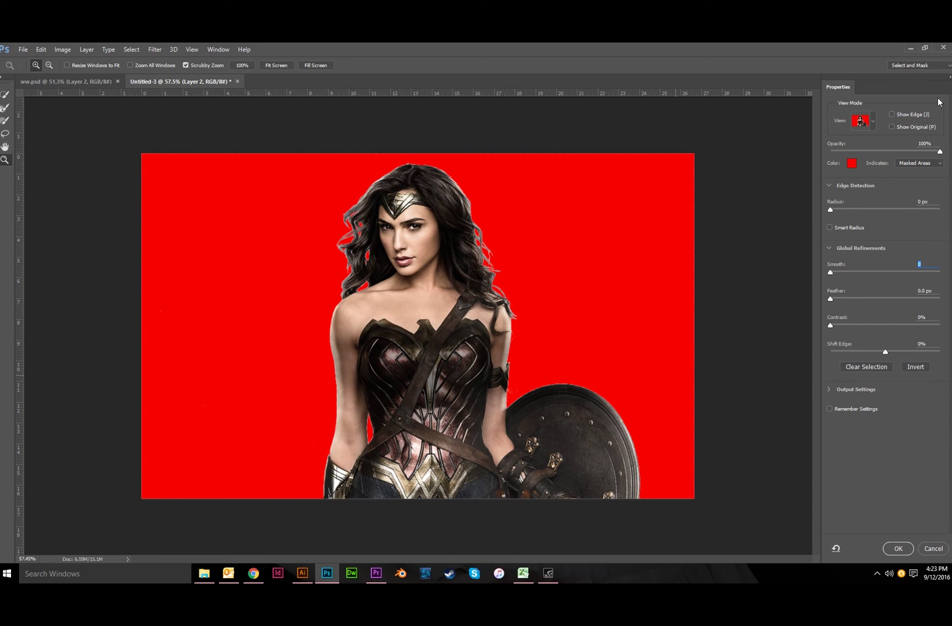
{"action": "left_click", "coordinate": [872, 122]}
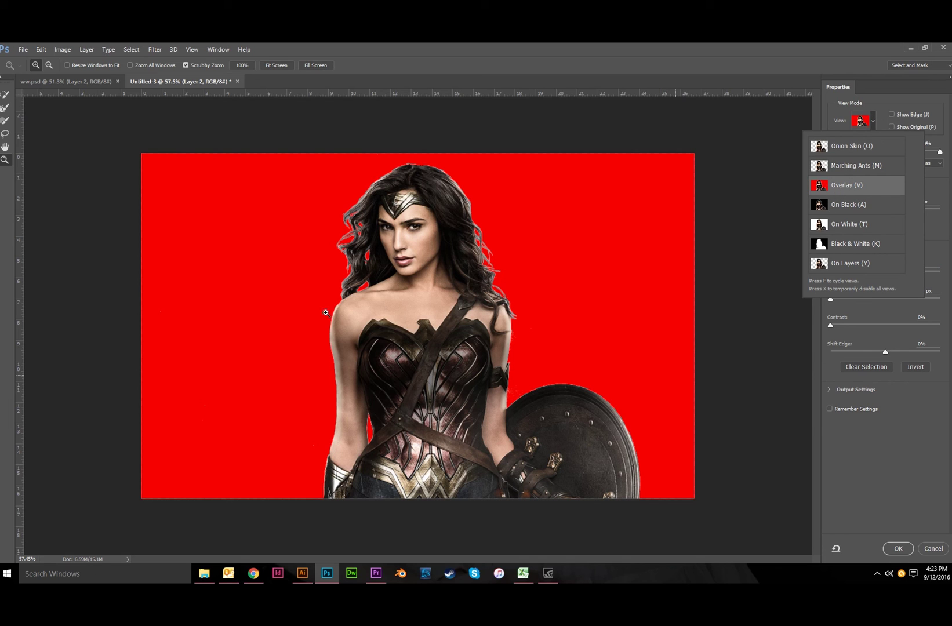
{"action": "scroll", "coordinate": [392, 311], "scroll_direction": "up", "scroll_amount": 3}
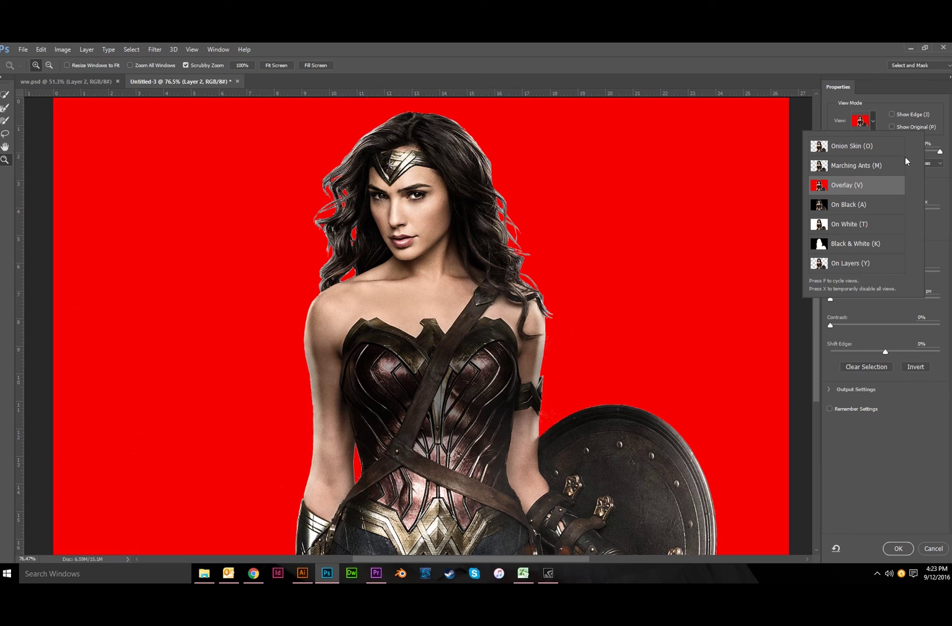
{"action": "left_click", "coordinate": [875, 123]}
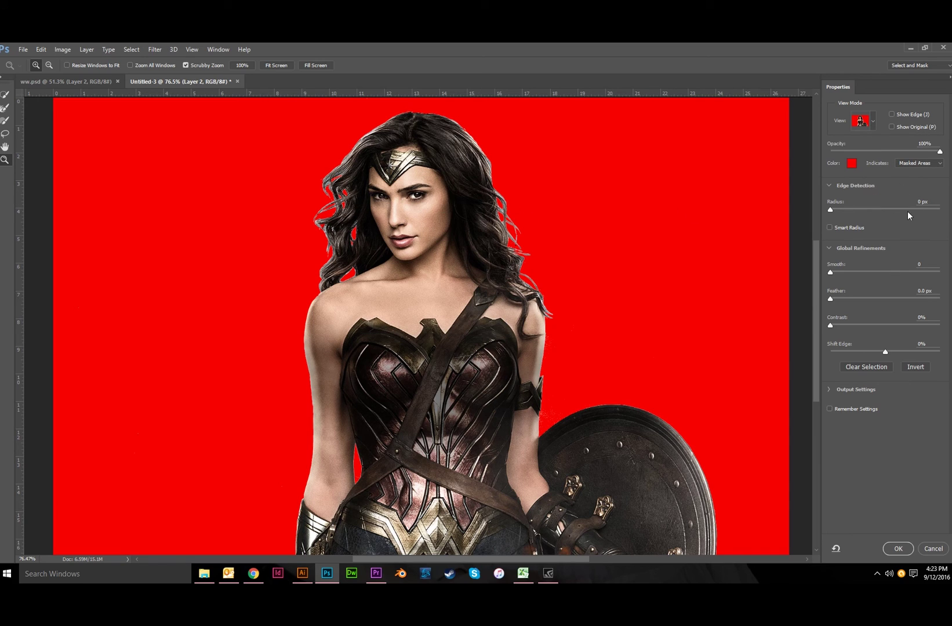
{"action": "left_click", "coordinate": [930, 202]}
{"action": "type", "text": "15"}
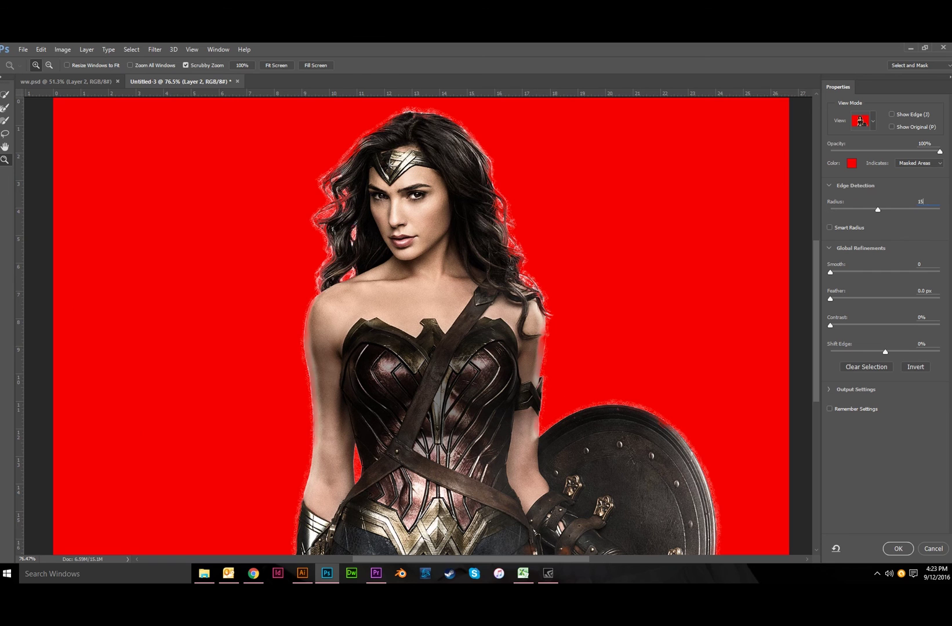
{"action": "key", "text": "alt"}
{"action": "left_click", "coordinate": [400, 213]}
{"action": "left_click", "coordinate": [400, 216]}
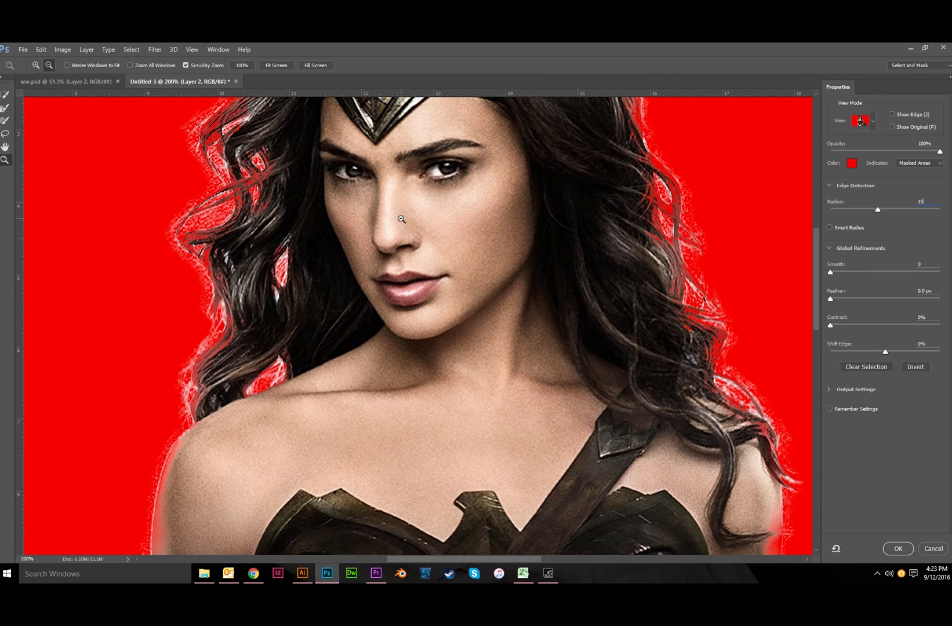
{"action": "left_click", "coordinate": [401, 219], "text": "alt"}
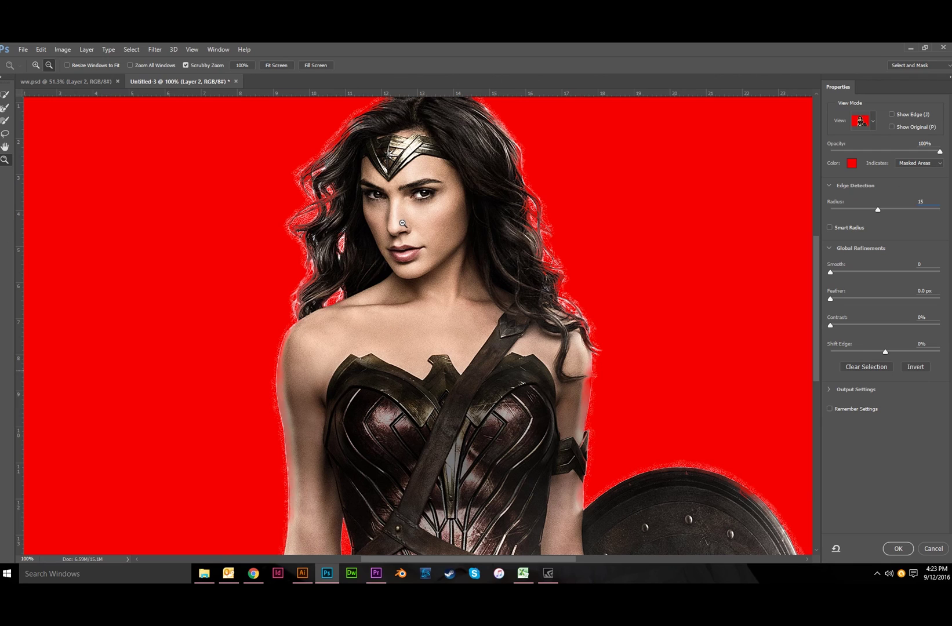
- Try a Smooth value of 5 on the selection edge, then reset it to 0
{"action": "left_click", "coordinate": [932, 266]}
{"action": "type", "text": "5"}
{"action": "key", "text": "Tab"}
{"action": "key", "text": "w"}
{"action": "key", "text": "shift+Tab"}
{"action": "type", "text": "0"}
{"action": "key", "text": "Tab"}
- Try feathering the selection edge by 1 px and by 5 px
{"action": "type", "text": "1"}
{"action": "key", "text": "Tab"}
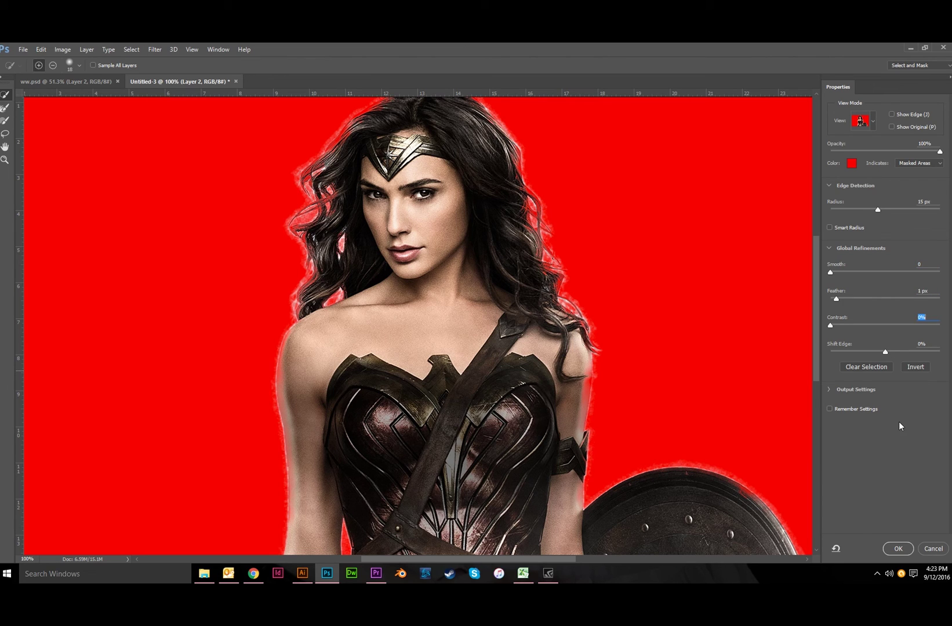
{"action": "key", "text": "shift+Tab"}
{"action": "type", "text": "5"}
{"action": "key", "text": "Tab"}
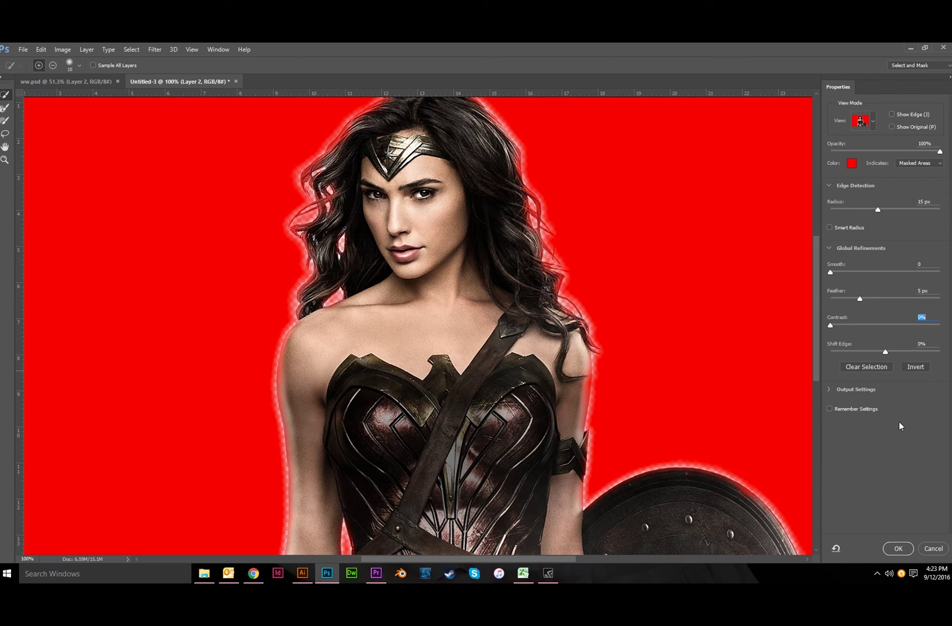
- Compare Feather values of 1 px and 2 px on the selection edge and keep 2 px
{"action": "key", "text": "shift+Tab"}
{"action": "type", "text": "1"}
{"action": "key", "text": "Tab"}
{"action": "key", "text": "shift+Tab"}
{"action": "type", "text": "2"}
{"action": "key", "text": "Tab"}
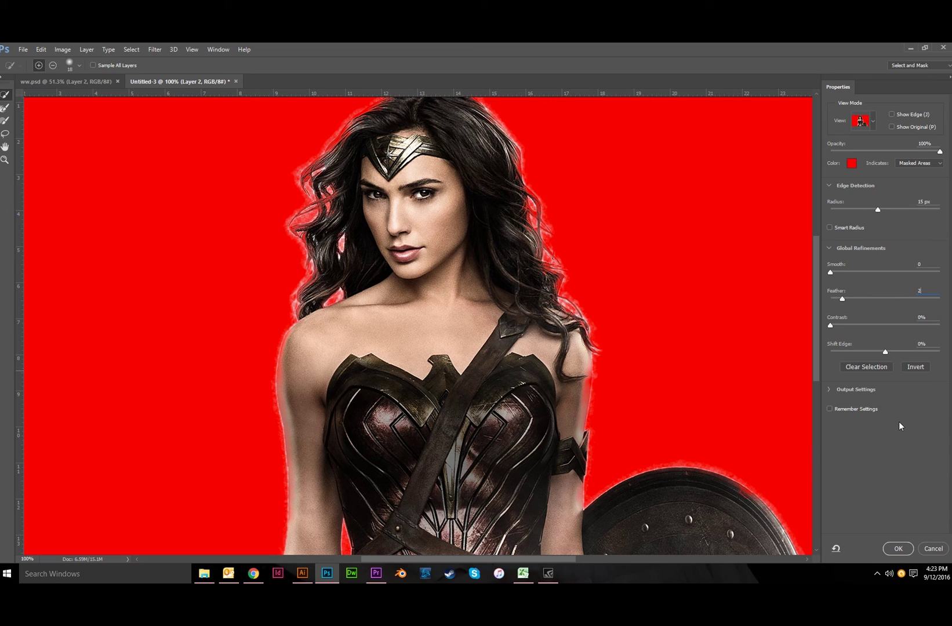
{"action": "key", "text": "shift+Tab"}
{"action": "type", "text": "1"}
{"action": "key", "text": "Tab"}
{"action": "key", "text": "shift+Tab"}
{"action": "type", "text": "2"}
{"action": "key", "text": "Tab"}
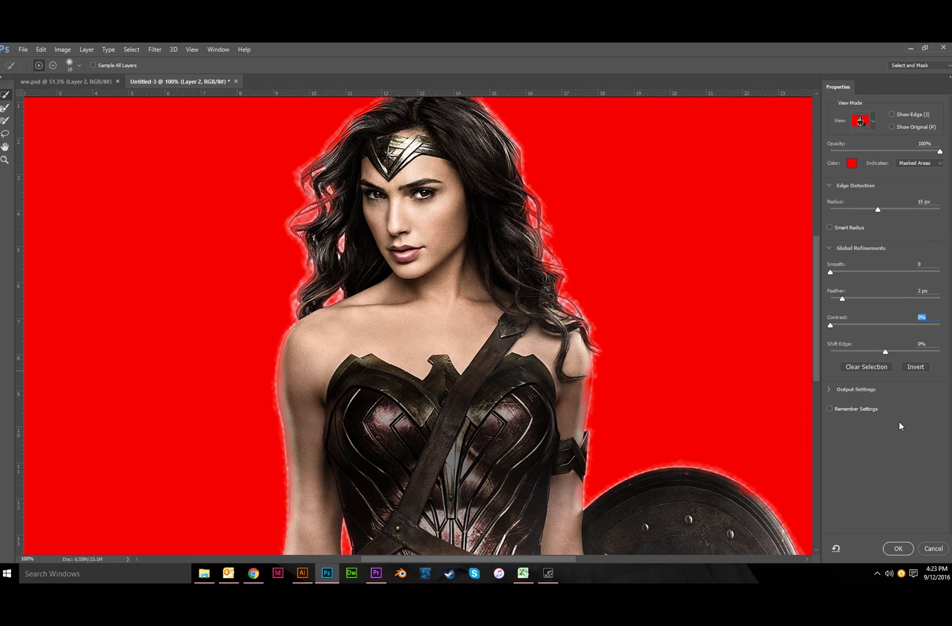
- Try a Contrast of 25% and a Shift Edge of -25%, resetting each to 0%
{"action": "type", "text": "25"}
{"action": "key", "text": "Tab"}
{"action": "key", "text": "shift+Tab"}
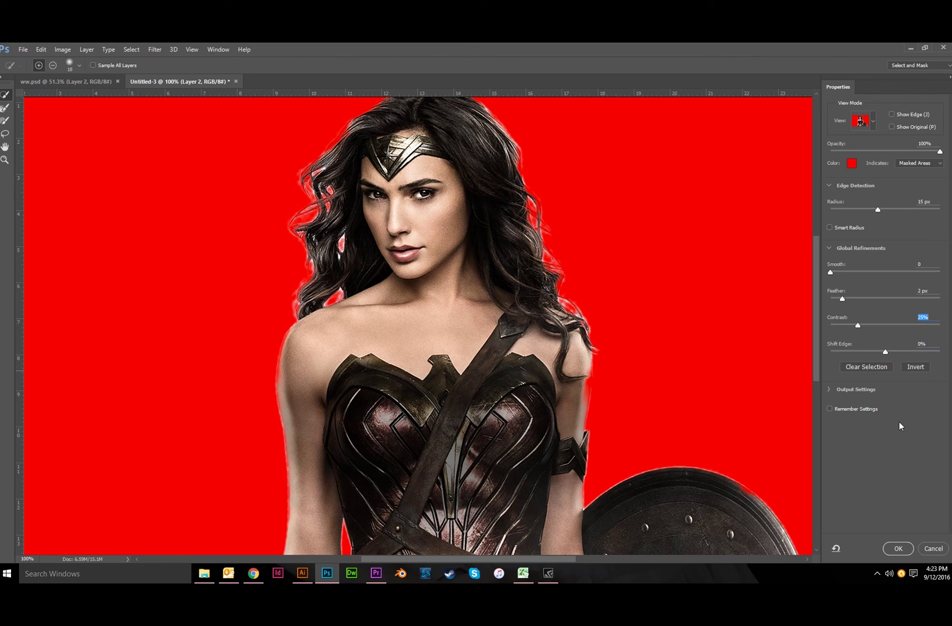
{"action": "type", "text": "0"}
{"action": "key", "text": "Tab"}
{"action": "type", "text": "-25"}
{"action": "key", "text": "Tab"}
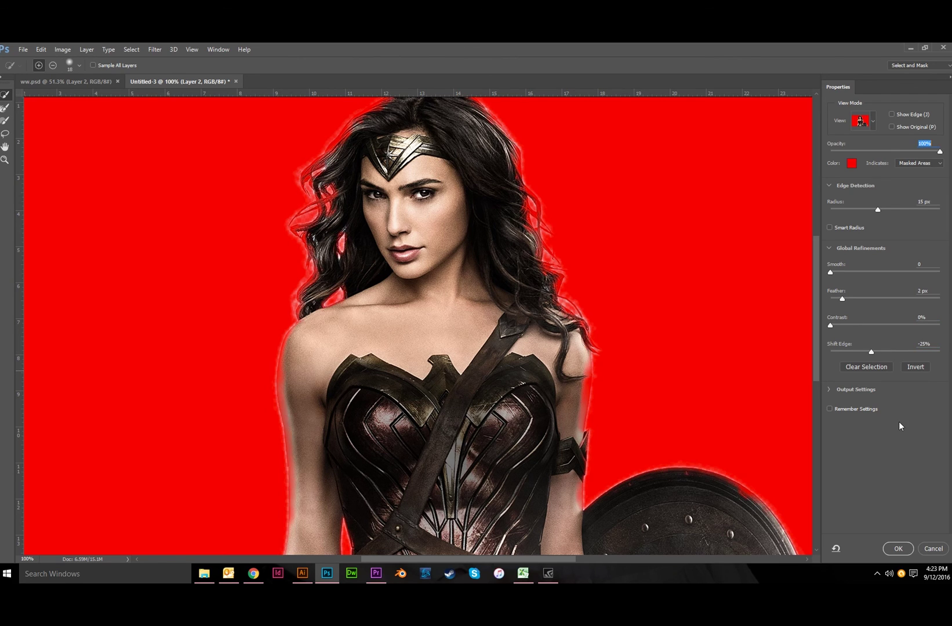
{"action": "key", "text": "shift+Tab"}
{"action": "type", "text": "0"}
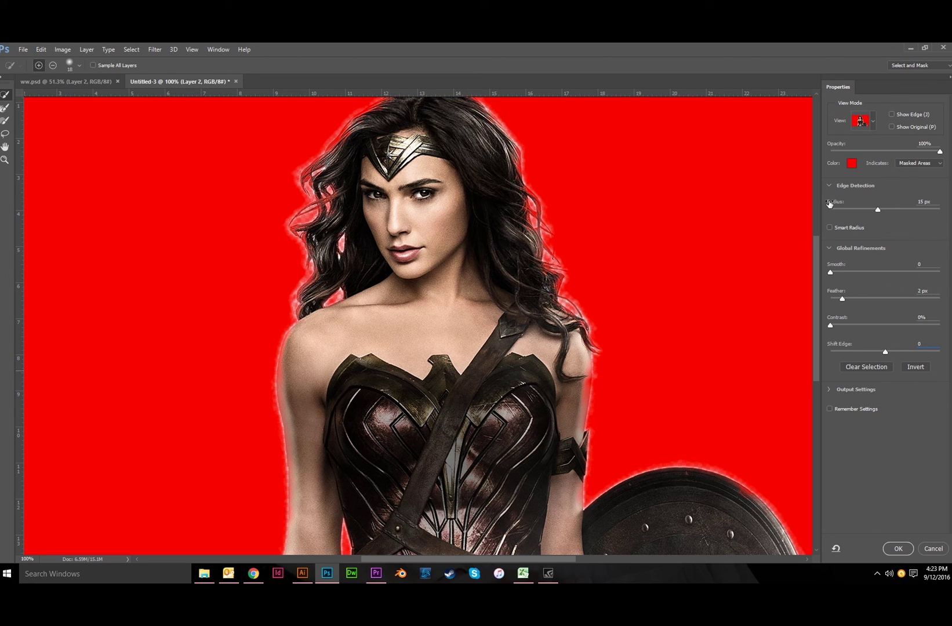
- Accept the refined selection, copy it from Layer 2 onto a new layer, and hide Layer 2
{"action": "left_click", "coordinate": [899, 548]}
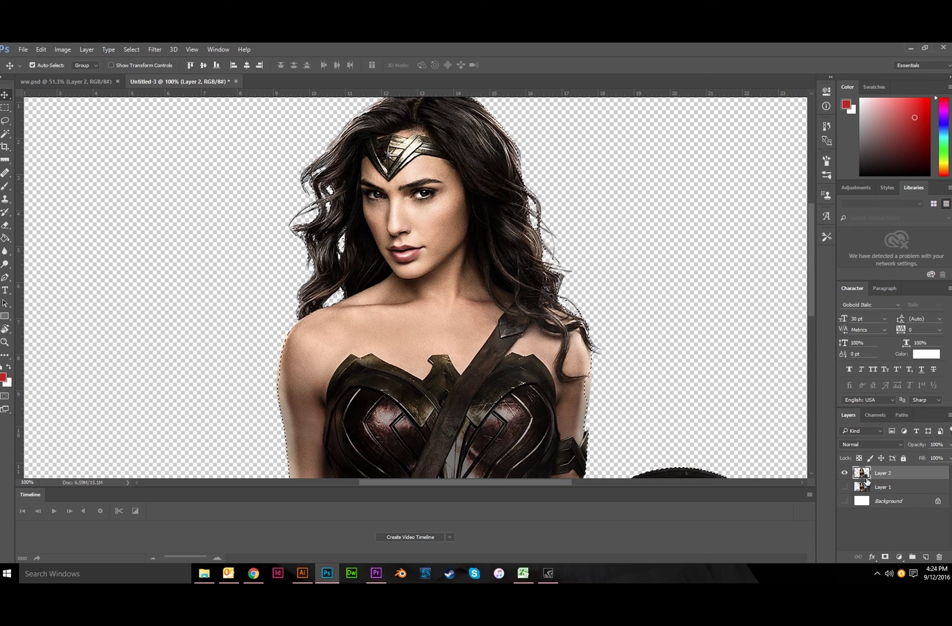
{"action": "key", "text": "ctrl+j"}
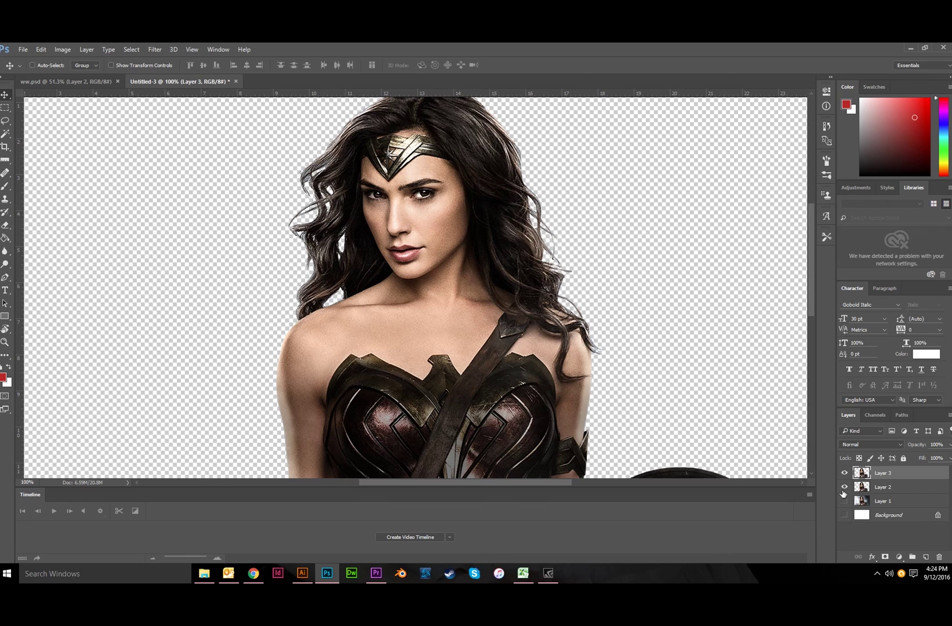
{"action": "left_click", "coordinate": [891, 488]}
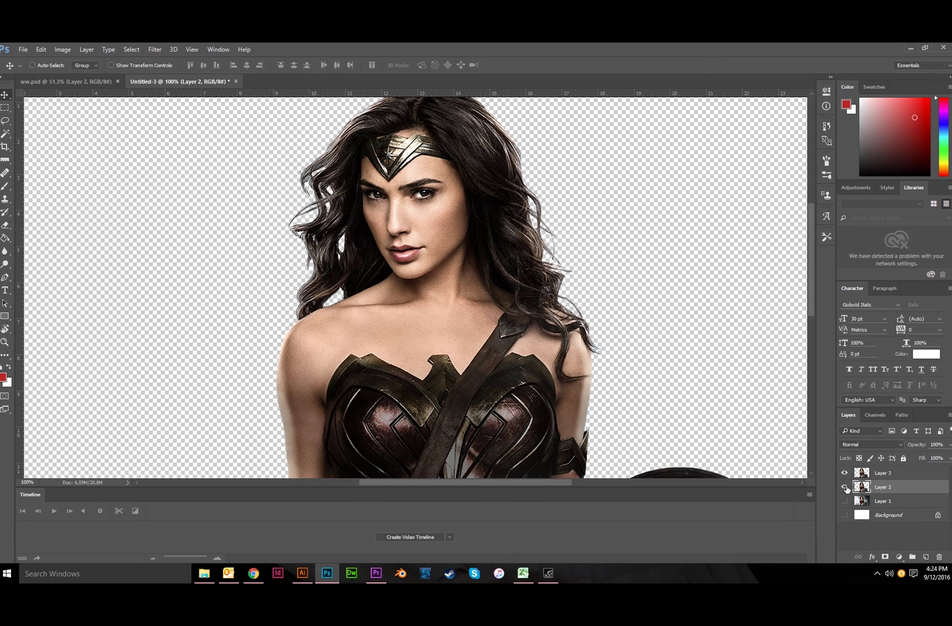
{"action": "left_click", "coordinate": [845, 488]}
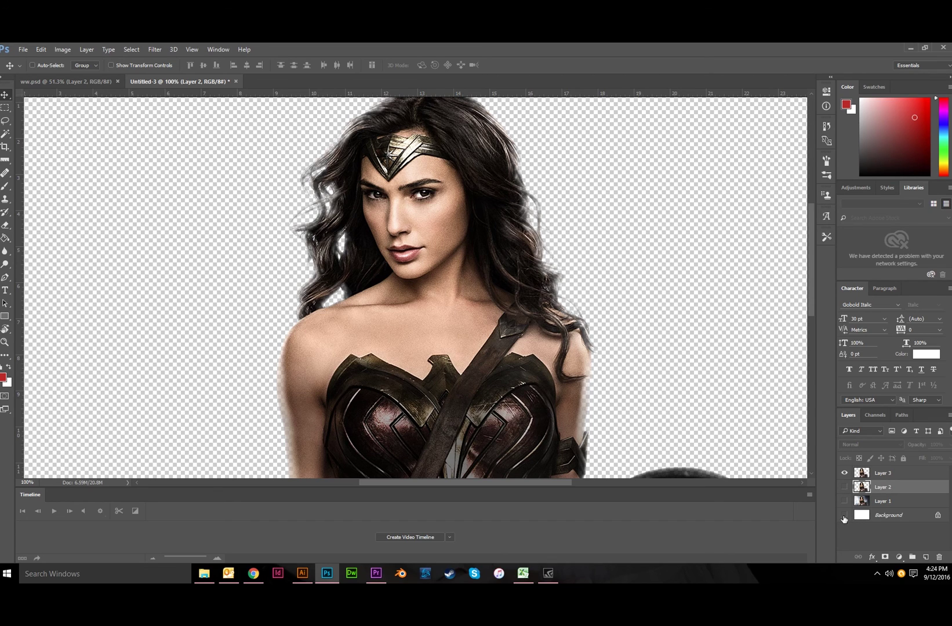
- Show the Background layer and fill it with the red foreground color using the Paint Bucket tool
{"action": "left_click", "coordinate": [844, 516]}
{"action": "left_click", "coordinate": [876, 516]}
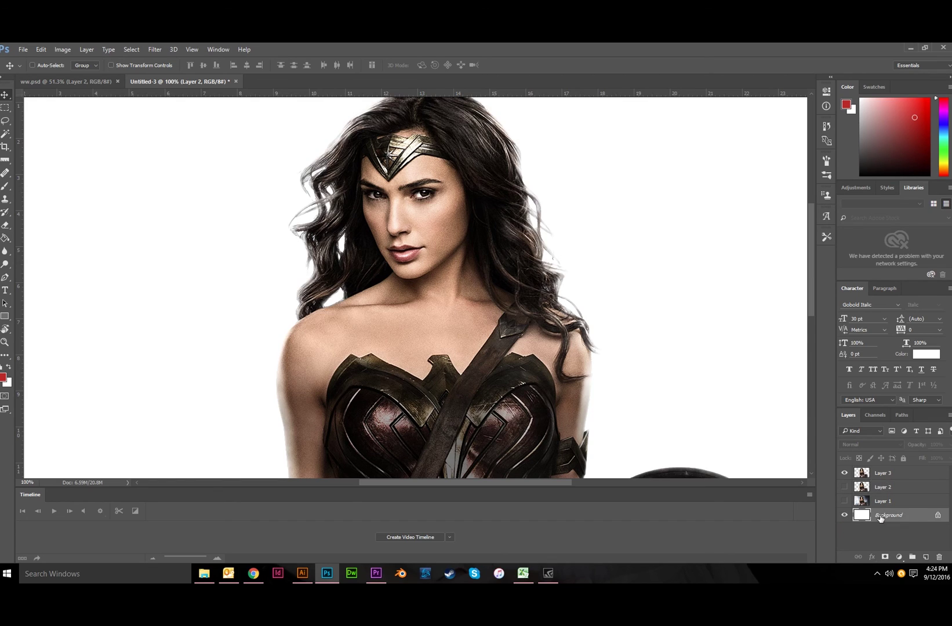
{"action": "left_click", "coordinate": [9, 237]}
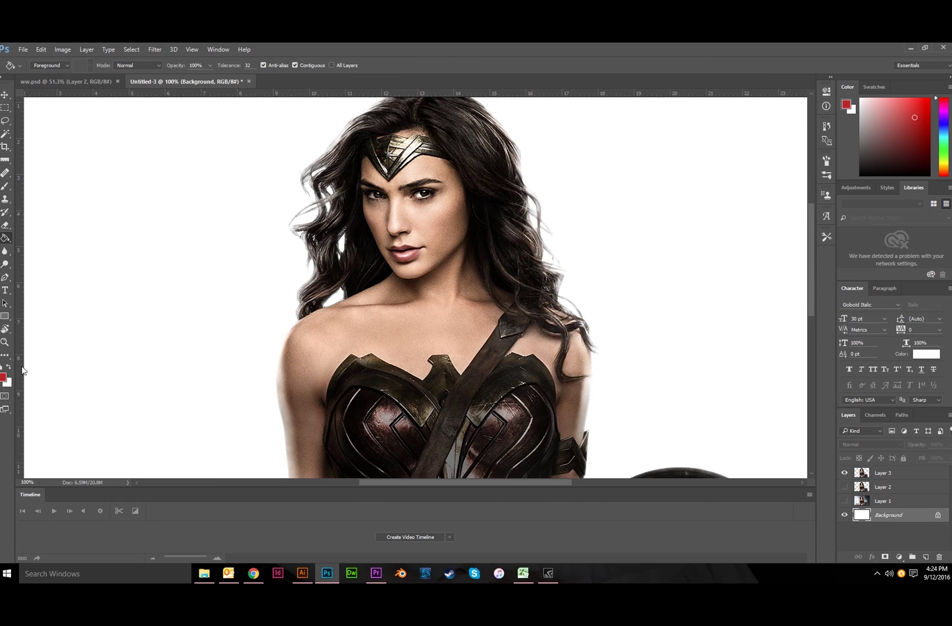
{"action": "left_click", "coordinate": [125, 381]}
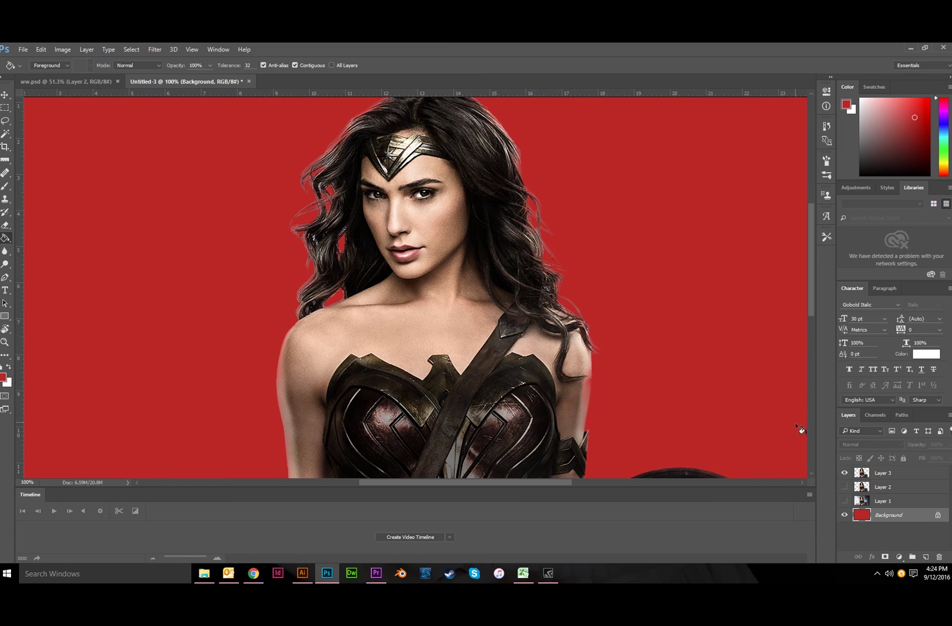
- Show Layer 2 beneath Layer 3 and toggle its visibility to compare the hair edges close up
{"action": "left_click", "coordinate": [844, 488]}
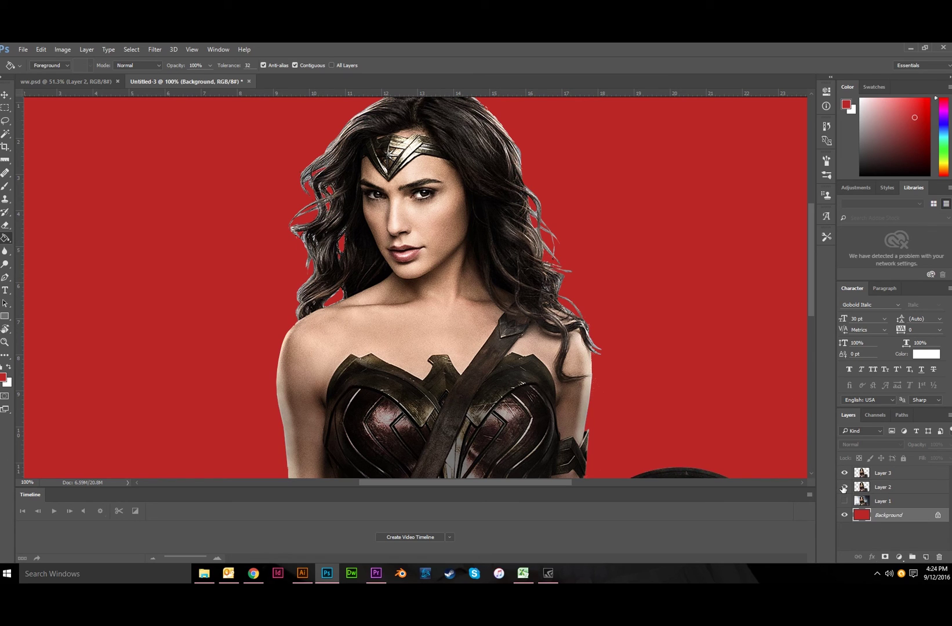
{"action": "scroll", "coordinate": [449, 207], "scroll_direction": "up", "scroll_amount": 5}
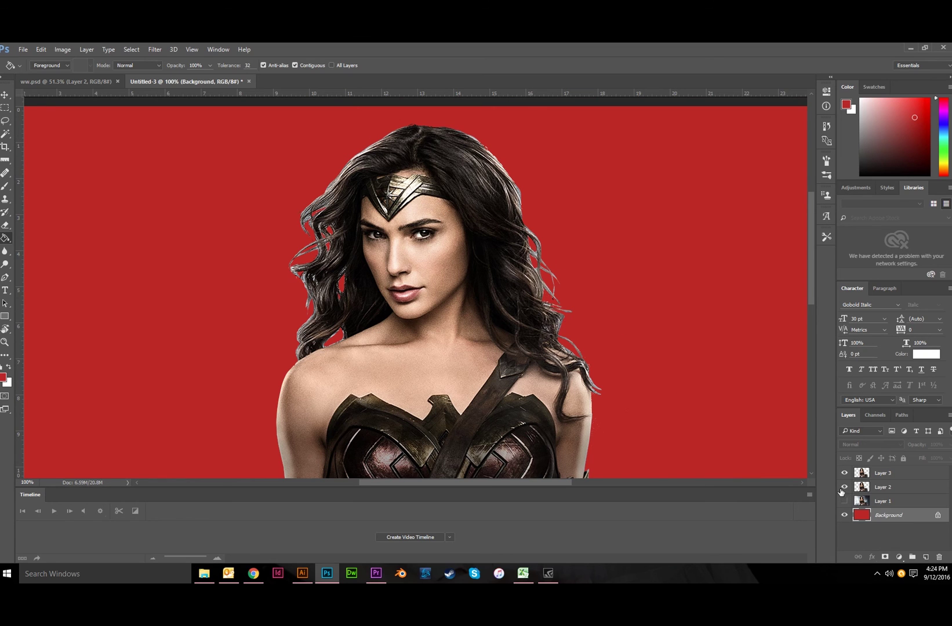
{"action": "scroll", "coordinate": [292, 275], "scroll_direction": "up", "scroll_amount": 11}
{"action": "scroll", "coordinate": [291, 274], "scroll_direction": "down", "scroll_amount": 4}
{"action": "scroll", "coordinate": [291, 273], "scroll_direction": "up", "scroll_amount": 3}
{"action": "scroll", "coordinate": [320, 204], "scroll_direction": "up", "scroll_amount": 2}
{"action": "scroll", "coordinate": [320, 204], "scroll_direction": "up", "scroll_amount": 3}
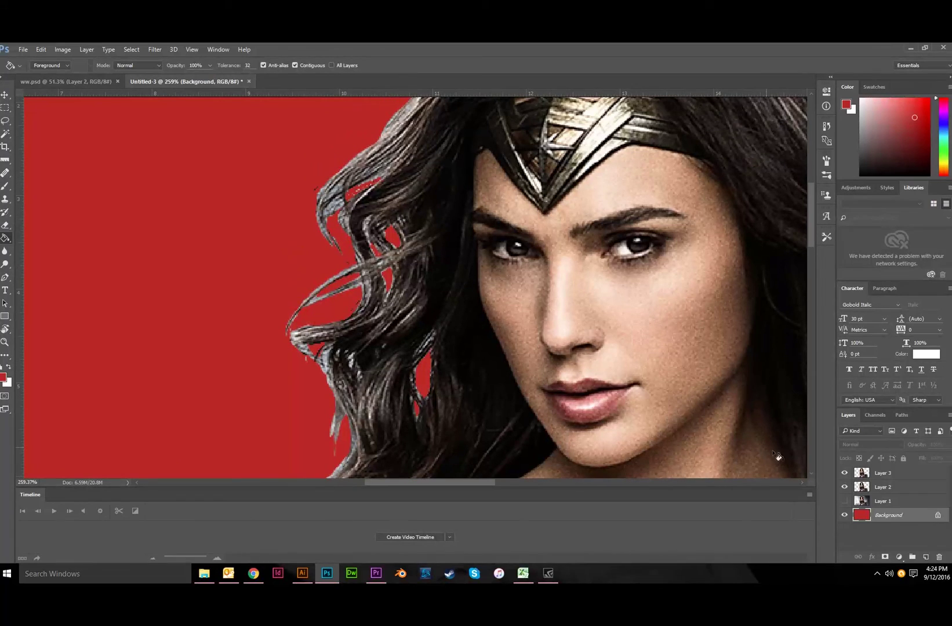
{"action": "left_click", "coordinate": [844, 487]}
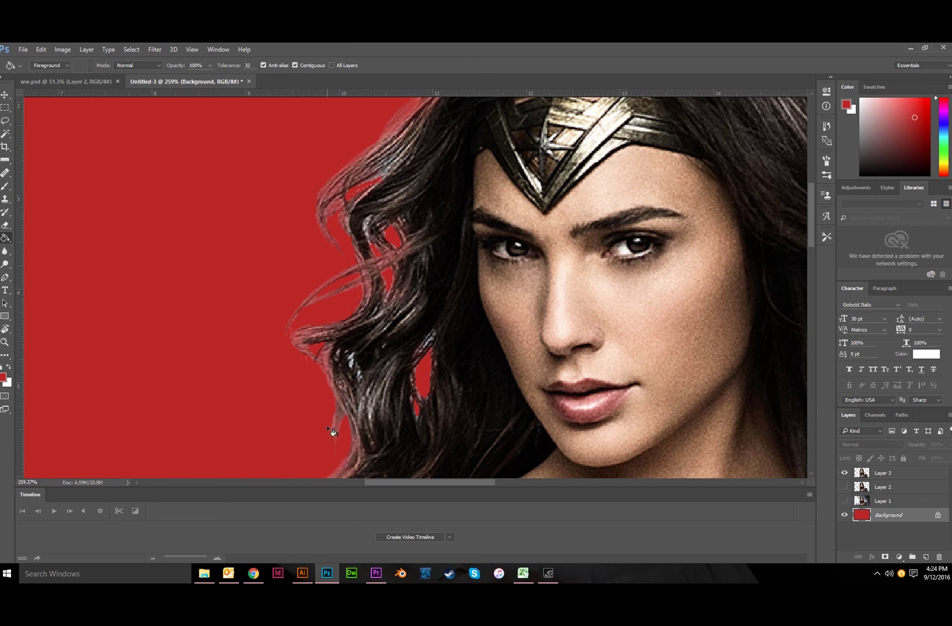
{"action": "left_click", "coordinate": [845, 487]}
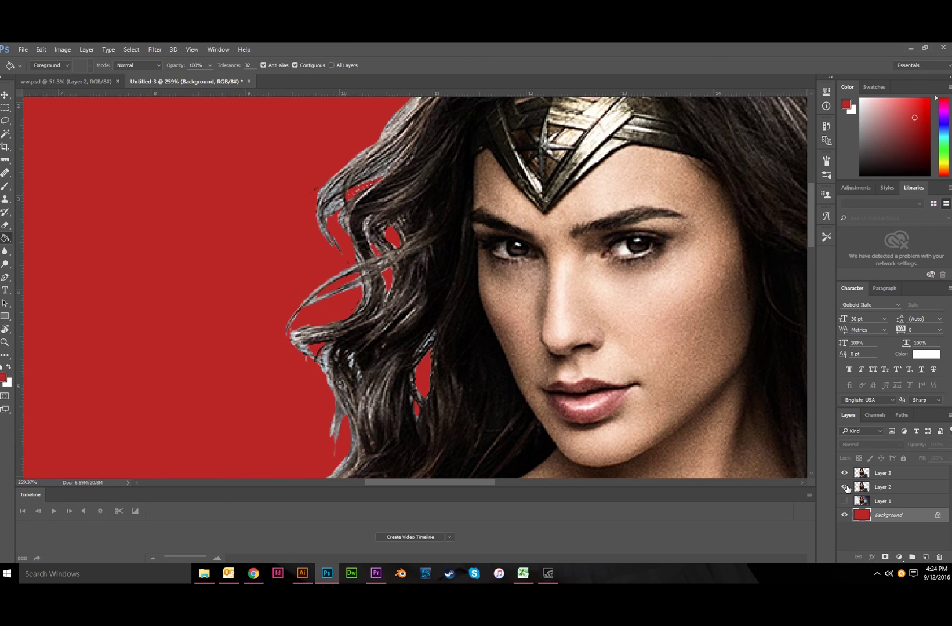
{"action": "left_click", "coordinate": [846, 489]}
{"action": "left_click", "coordinate": [847, 488]}
- Compare the figure's overall outline with and without Layer 2, leaving Layer 2 shown
{"action": "scroll", "coordinate": [455, 376], "scroll_direction": "down", "scroll_amount": 13}
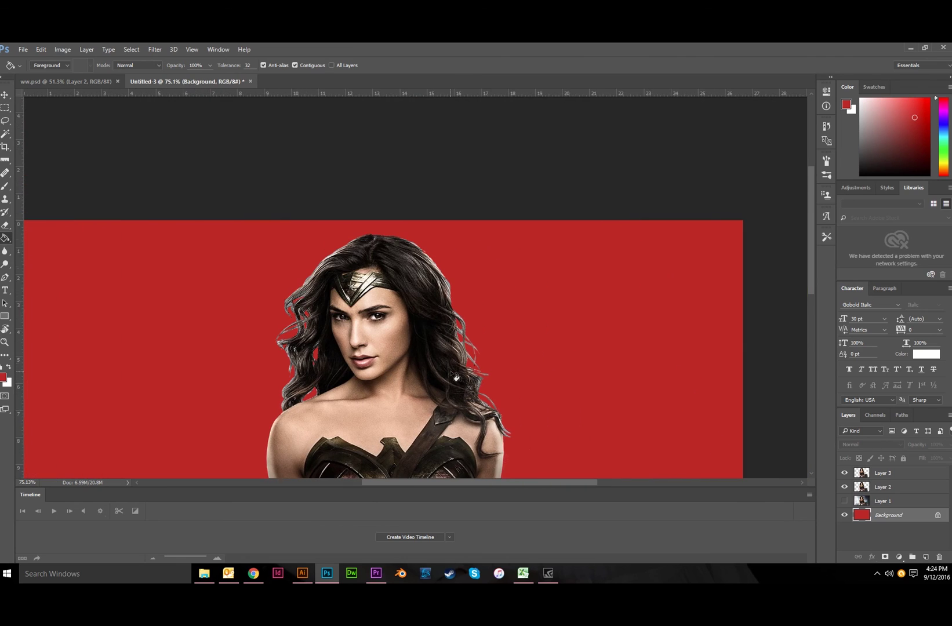
{"action": "scroll", "coordinate": [458, 377], "scroll_direction": "down", "scroll_amount": 5}
{"action": "scroll", "coordinate": [456, 376], "scroll_direction": "left", "scroll_amount": 2}
{"action": "left_click", "coordinate": [846, 488]}
{"action": "left_click", "coordinate": [846, 488]}
{"action": "left_click", "coordinate": [846, 488]}
{"action": "left_click", "coordinate": [845, 487]}
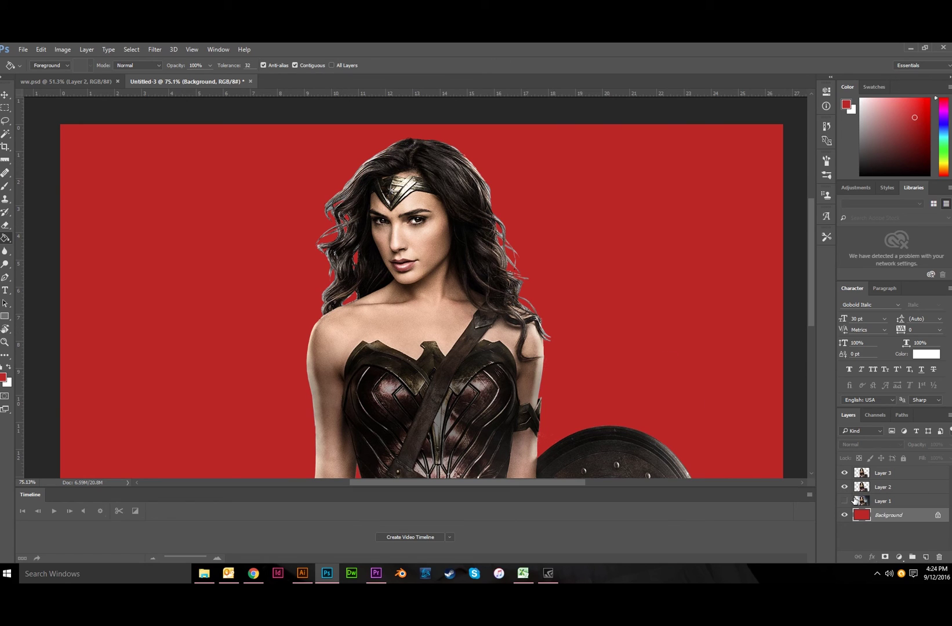
- Select Layer 2 and erase its hard fringe along the upper left side of the hair with a soft 45 px Eraser
{"action": "left_click", "coordinate": [883, 489]}
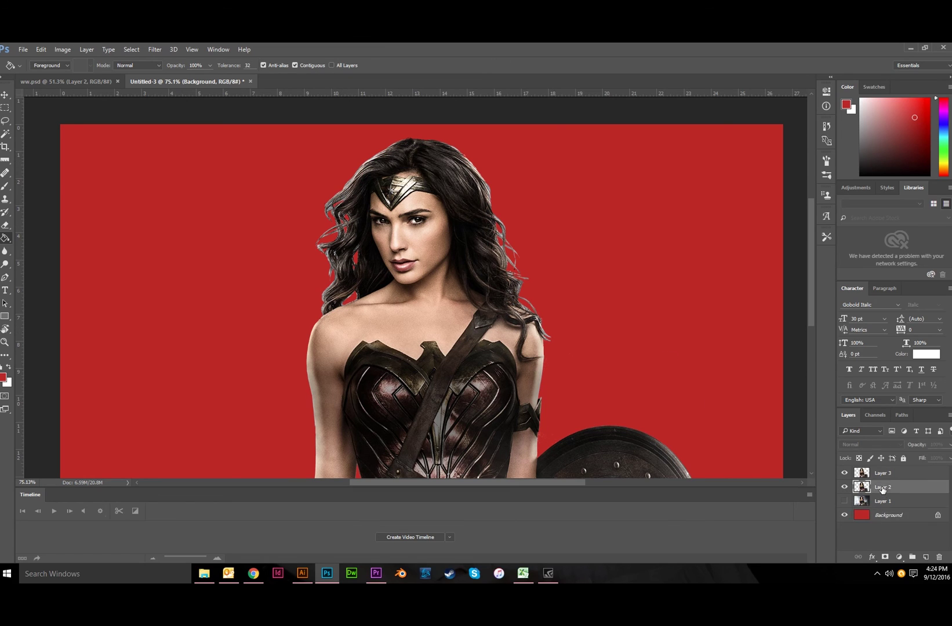
{"action": "left_click", "coordinate": [844, 473]}
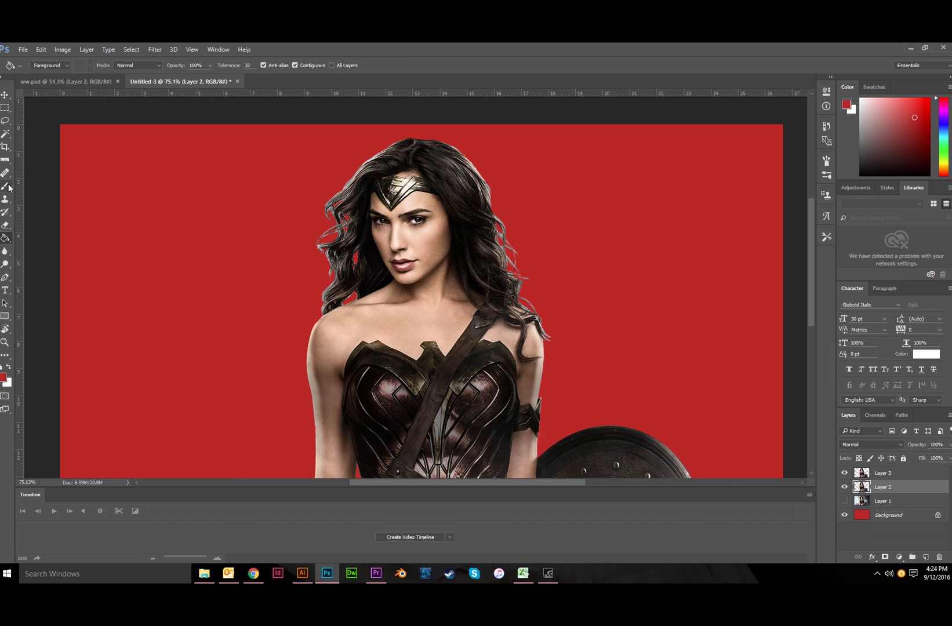
{"action": "left_click", "coordinate": [6, 225]}
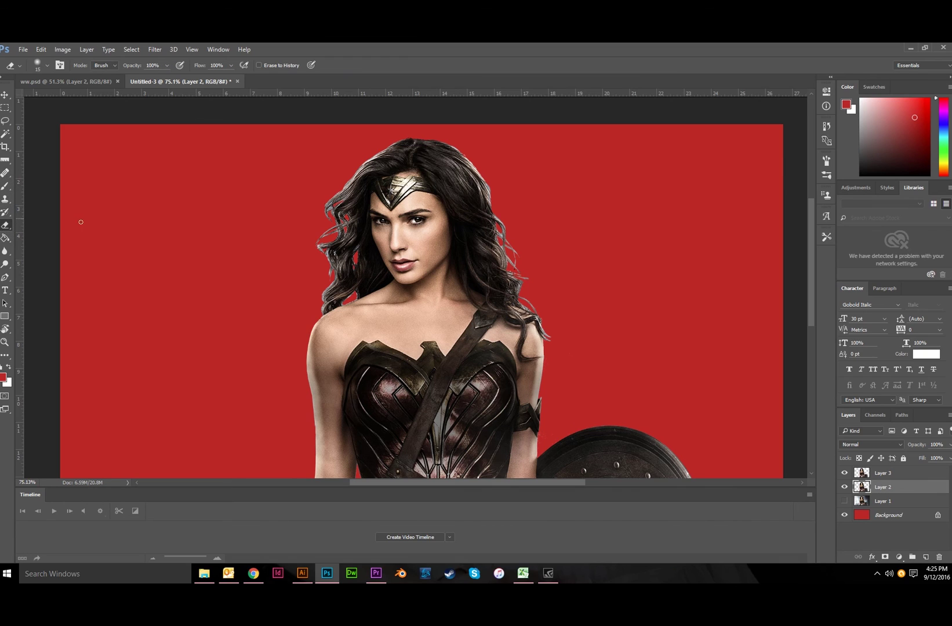
{"action": "key", "text": "bracketright"}
{"action": "key", "text": "bracketright"}
{"action": "scroll", "coordinate": [341, 261], "scroll_direction": "up", "scroll_amount": 6}
{"action": "mouse_move", "coordinate": [306, 291]}
{"action": "left_mouse_down"}
{"action": "mouse_move", "coordinate": [298, 222]}
{"action": "mouse_move", "coordinate": [316, 207]}
{"action": "mouse_move", "coordinate": [308, 164]}
{"action": "left_mouse_up"}
{"action": "scroll", "coordinate": [322, 192], "scroll_direction": "up", "scroll_amount": 3}
{"action": "left_click_drag", "start_coordinate": [318, 224], "coordinate": [335, 198]}
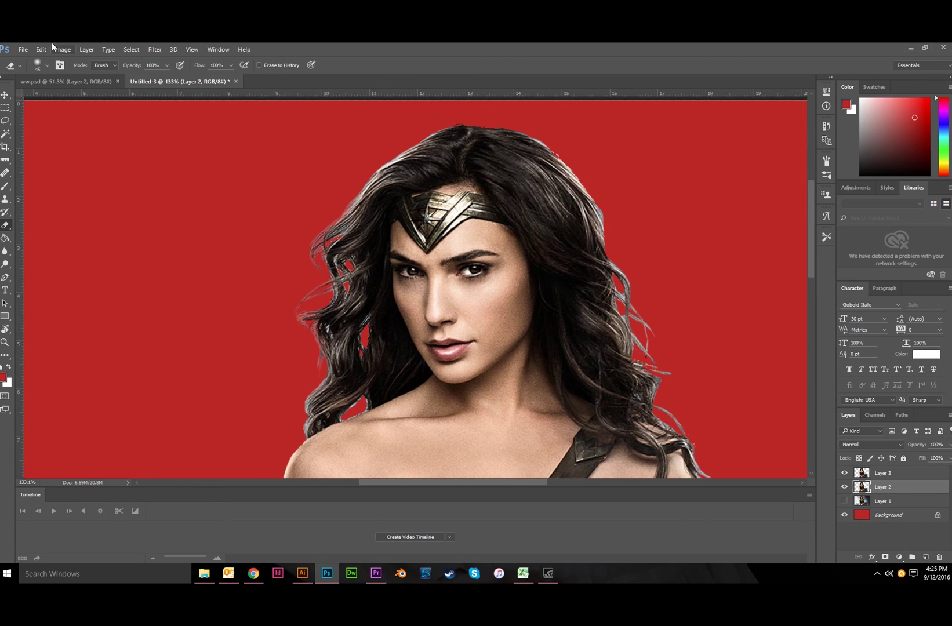
- Enlarge the soft Eraser slightly and erase Layer 2's fringe down the left side of the hair to the shoulder
{"action": "left_click", "coordinate": [48, 65]}
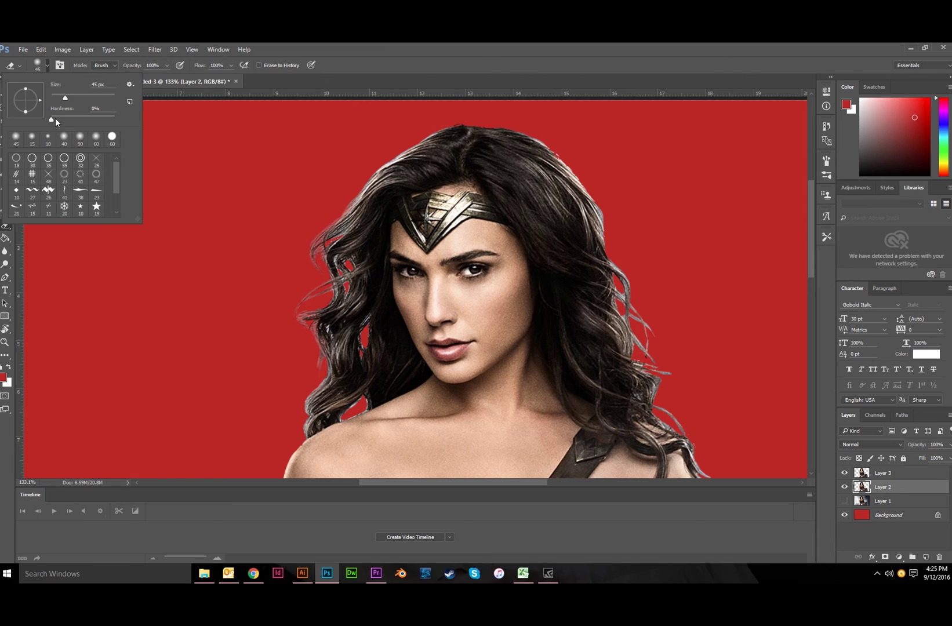
{"action": "left_click_drag", "start_coordinate": [65, 99], "coordinate": [68, 100]}
{"action": "left_click", "coordinate": [376, 44]}
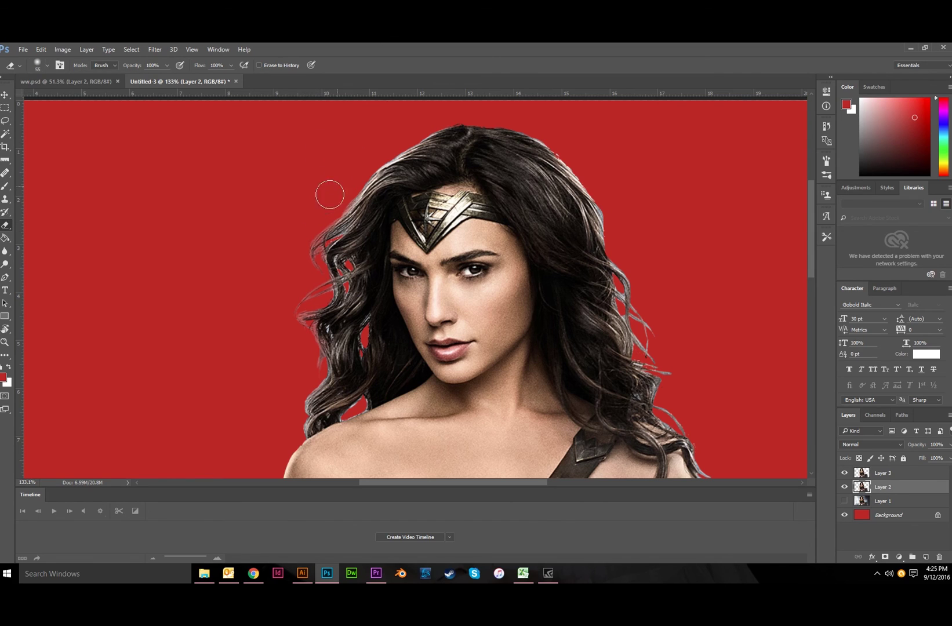
{"action": "scroll", "coordinate": [330, 194], "scroll_direction": "down", "scroll_amount": 1}
{"action": "scroll", "coordinate": [302, 185], "scroll_direction": "down", "scroll_amount": 1}
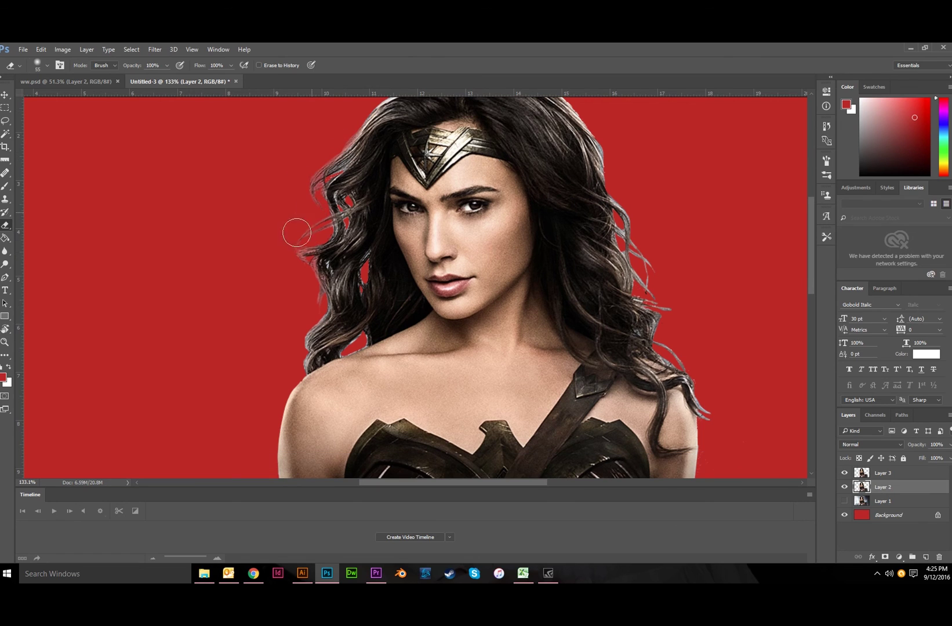
{"action": "left_click_drag", "start_coordinate": [300, 317], "coordinate": [286, 346]}
- Reduce the Eraser to 30 px and erase Layer 2's remnants in the gaps between the left locks and the neck
{"action": "key", "text": "["}
{"action": "key", "text": "["}
{"action": "key", "text": "["}
{"action": "key", "text": "["}
{"action": "key", "text": "["}
{"action": "left_click_drag", "start_coordinate": [358, 341], "coordinate": [350, 346]}
{"action": "scroll", "coordinate": [666, 296], "scroll_direction": "up", "scroll_amount": 1}
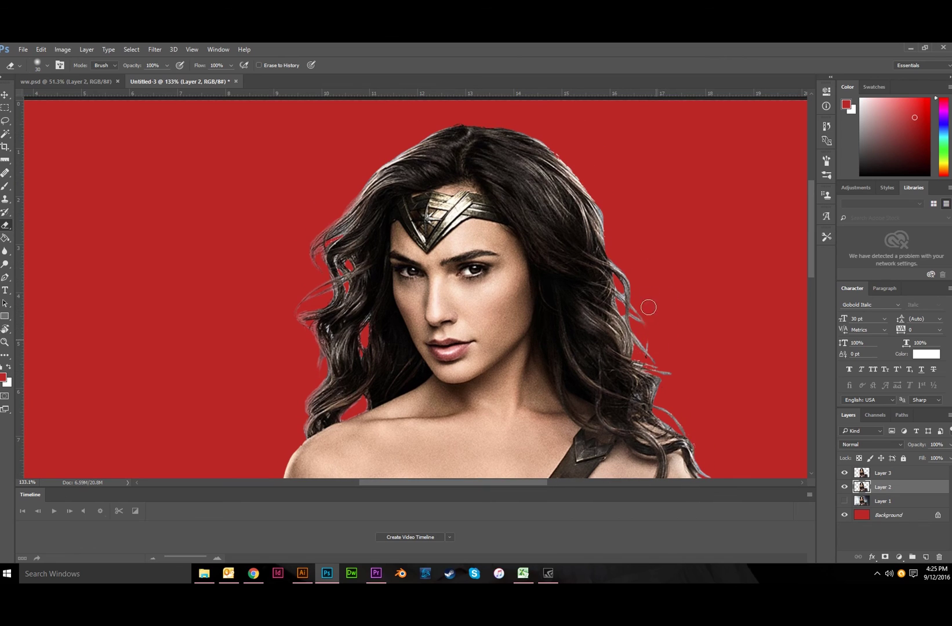
- Enlarge the Eraser to 250 px and fade Layer 2's outline along the upper right side of the hair
{"action": "scroll", "coordinate": [661, 323], "scroll_direction": "down", "scroll_amount": 1}
{"action": "scroll", "coordinate": [659, 325], "scroll_direction": "right", "scroll_amount": 2}
{"action": "scroll", "coordinate": [660, 325], "scroll_direction": "right", "scroll_amount": 1}
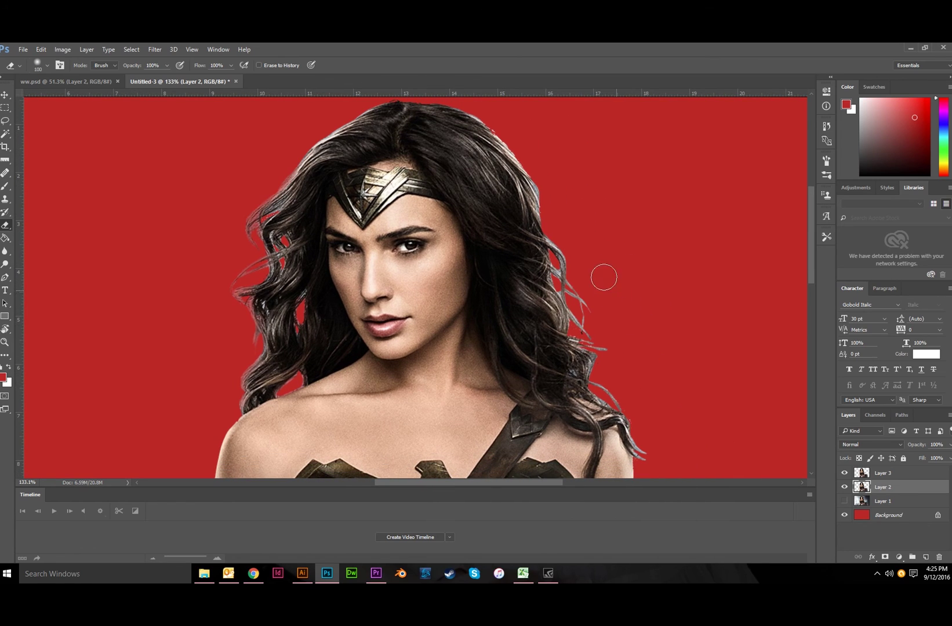
{"action": "key", "text": "bracketright"}
{"action": "key", "text": "bracketright"}
{"action": "key", "text": "bracketright"}
{"action": "key", "text": "bracketright"}
{"action": "key", "text": "bracketright"}
{"action": "key", "text": "bracketright"}
{"action": "key", "text": "bracketright"}
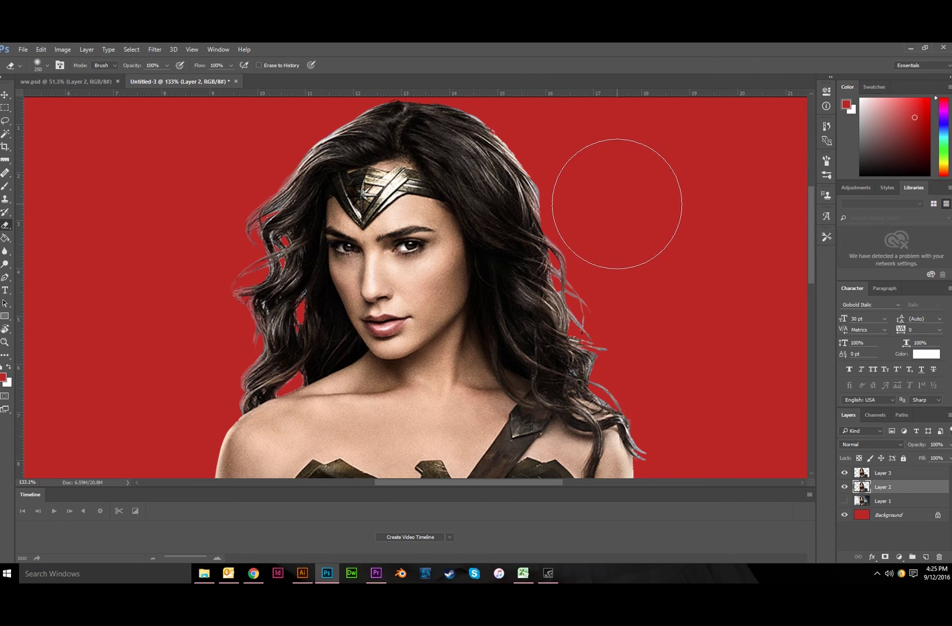
{"action": "scroll", "coordinate": [615, 194], "scroll_direction": "up", "scroll_amount": 2}
{"action": "scroll", "coordinate": [604, 208], "scroll_direction": "up", "scroll_amount": 1}
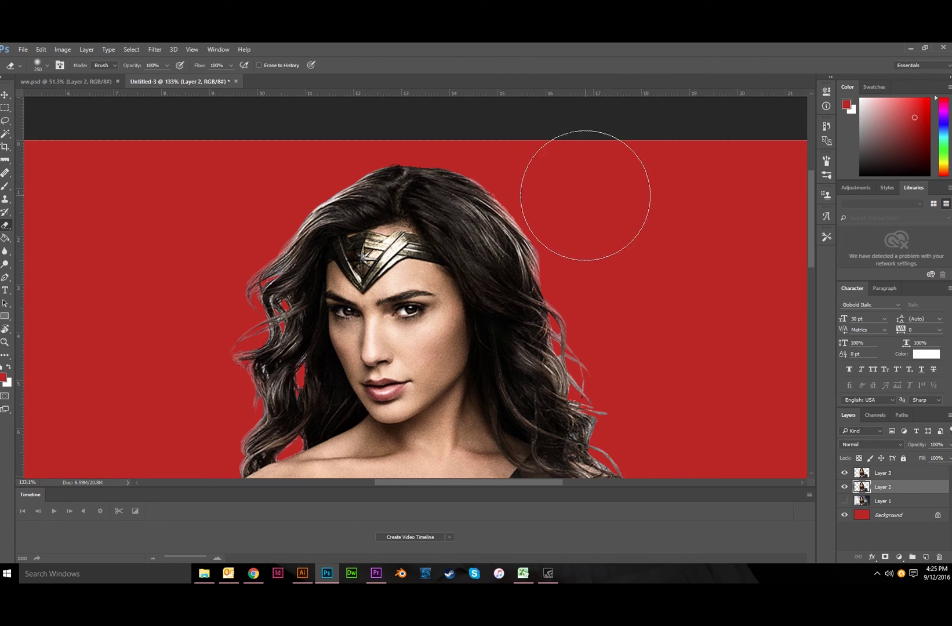
- Reduce the Eraser to 50 px and erase Layer 2's fringe around the lower right strands near the shoulder
{"action": "scroll", "coordinate": [638, 278], "scroll_direction": "down", "scroll_amount": 5}
{"action": "key", "text": "bracketleft"}
{"action": "key", "text": "bracketleft"}
{"action": "key", "text": "bracketleft"}
{"action": "key", "text": "bracketleft"}
{"action": "key", "text": "bracketleft"}
{"action": "key", "text": "bracketleft"}
{"action": "key", "text": "bracketleft"}
{"action": "key", "text": "bracketleft"}
{"action": "key", "text": "bracketleft"}
{"action": "key", "text": "bracketleft"}
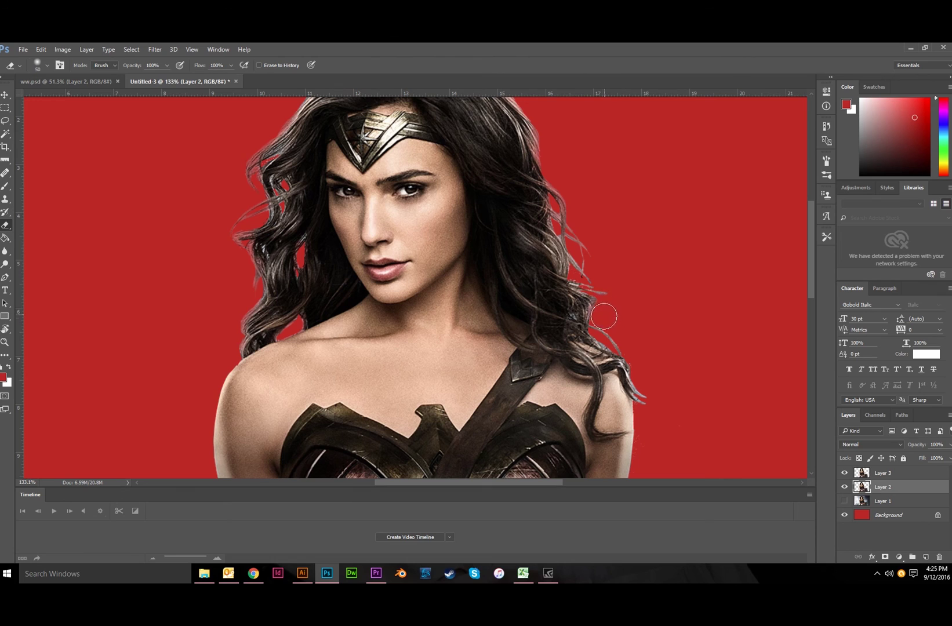
{"action": "scroll", "coordinate": [646, 366], "scroll_direction": "down", "scroll_amount": 1}
{"action": "left_click", "coordinate": [648, 362]}
- Set the Eraser to 80 px and clean Layer 2's remaining fringe around the right shoulder and the top of the hair
{"action": "key", "text": "bracketright"}
{"action": "key", "text": "bracketright"}
{"action": "key", "text": "bracketright"}
{"action": "key", "text": "bracketright"}
{"action": "key", "text": "bracketright"}
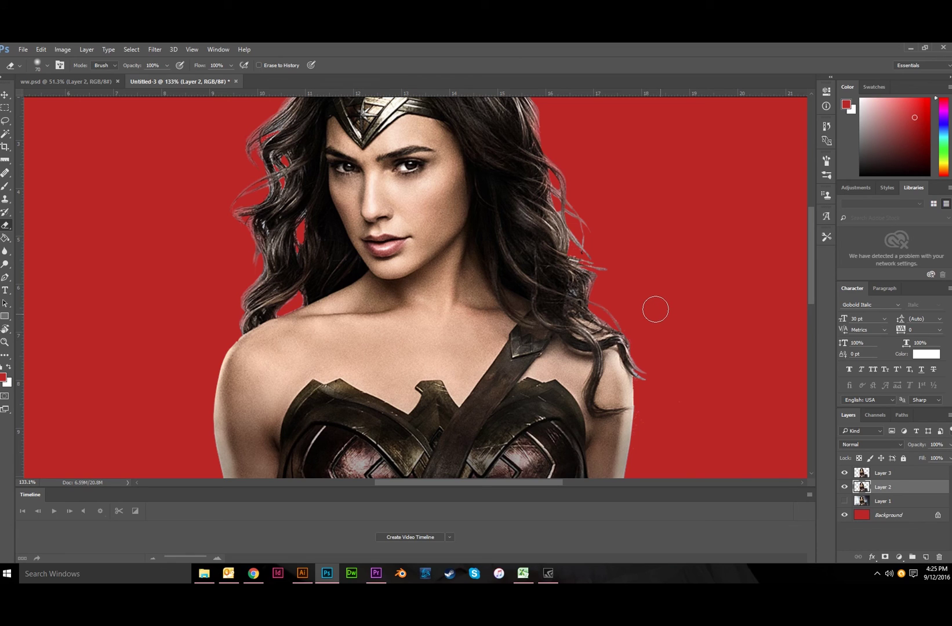
{"action": "key", "text": "bracketright"}
{"action": "key", "text": "bracketright"}
{"action": "key", "text": "bracketright"}
{"action": "key", "text": "bracketright"}
{"action": "key", "text": "bracketright"}
{"action": "key", "text": "bracketright"}
{"action": "key", "text": "bracketright"}
{"action": "scroll", "coordinate": [639, 257], "scroll_direction": "up", "scroll_amount": 3}
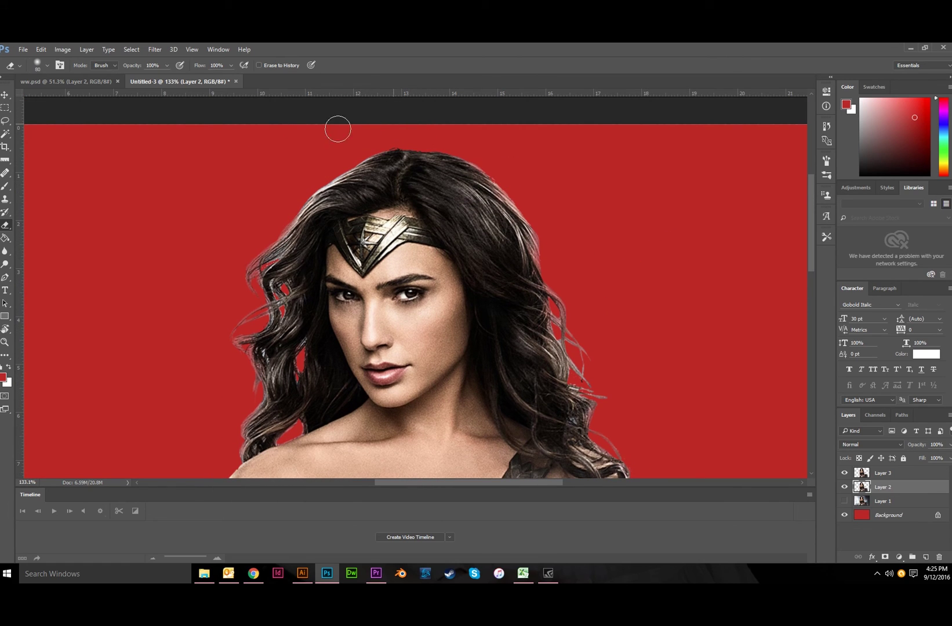
- Fit the whole image in view and compare it with and without the erased Layer 2
{"action": "scroll", "coordinate": [391, 270], "scroll_direction": "down", "scroll_amount": 2}
{"action": "scroll", "coordinate": [392, 270], "scroll_direction": "down", "scroll_amount": 3}
{"action": "key", "text": "ctrl+0"}
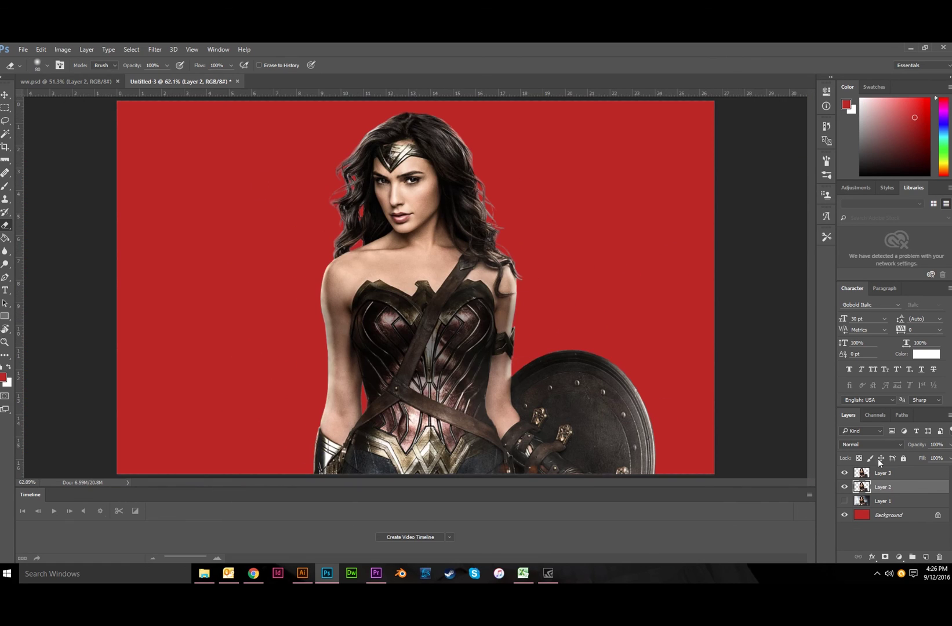
{"action": "left_click", "coordinate": [846, 487]}
{"action": "left_click", "coordinate": [846, 486]}
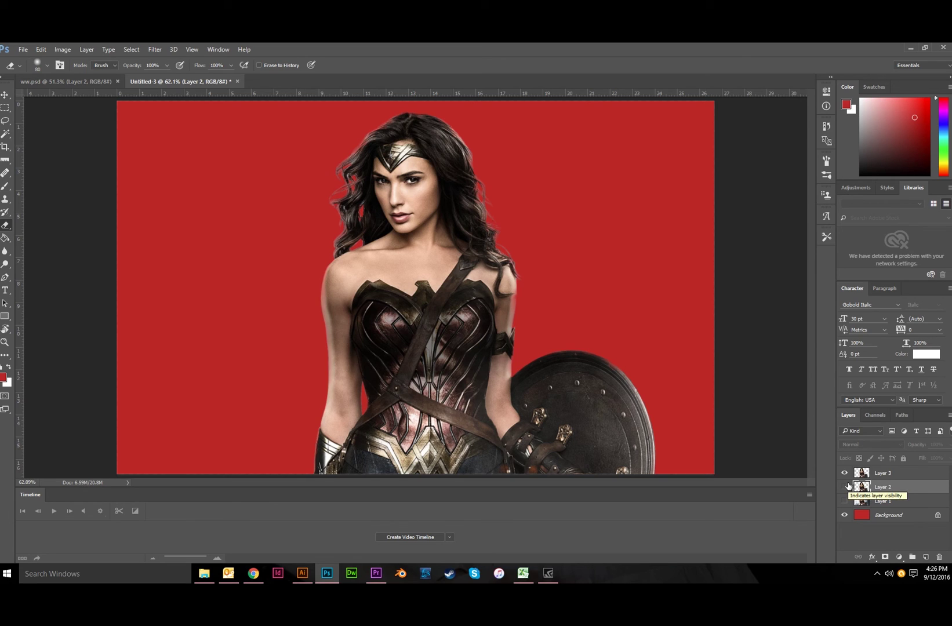
{"action": "left_click", "coordinate": [846, 486]}
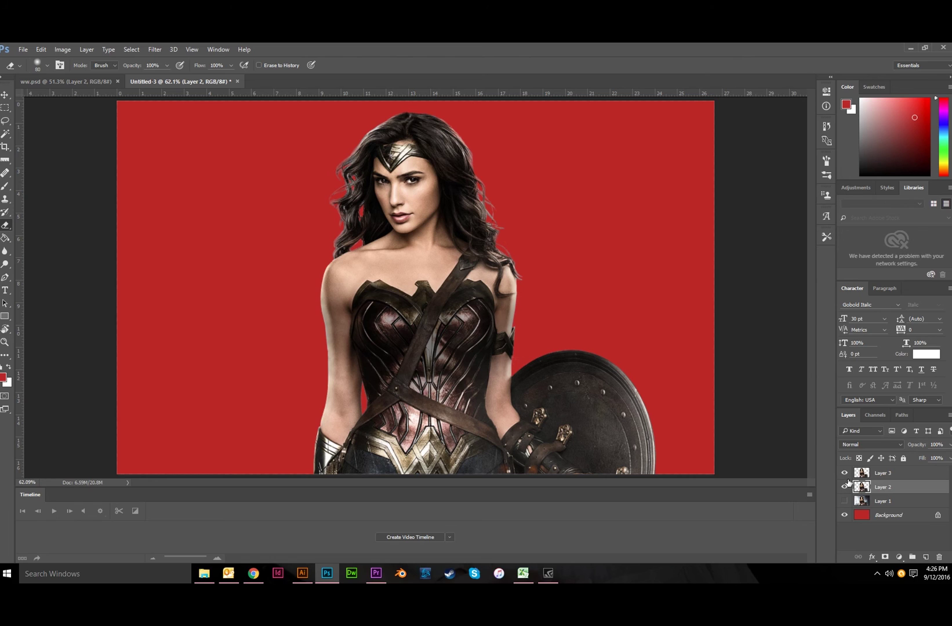
- Toggle Layer 3 repeatedly to compare the erased cutout with the combined hair detail, leaving Layer 3 shown
{"action": "left_click", "coordinate": [845, 473]}
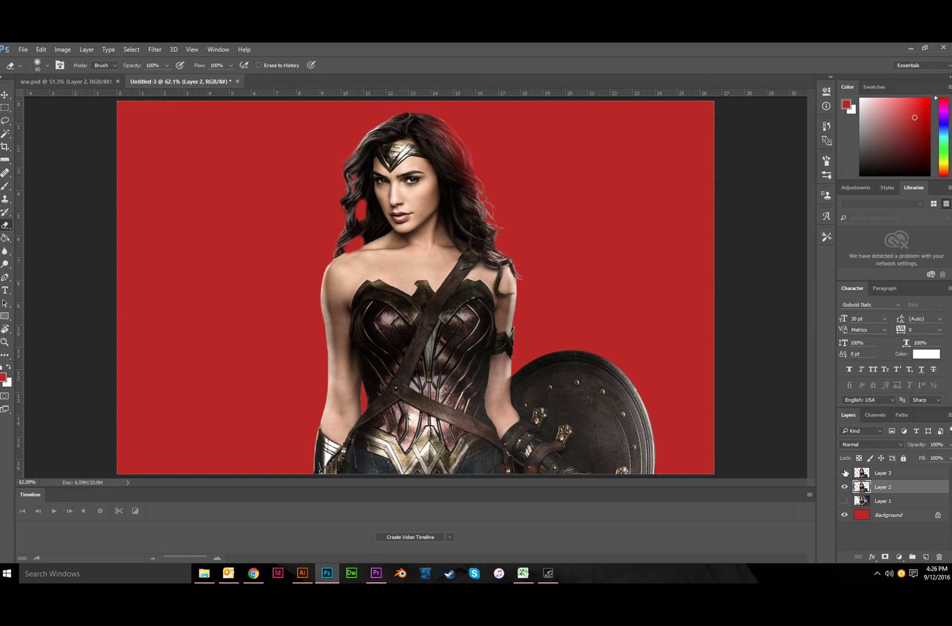
{"action": "left_click", "coordinate": [845, 472]}
{"action": "left_click", "coordinate": [845, 472]}
{"action": "left_click", "coordinate": [845, 472]}
{"action": "left_click", "coordinate": [845, 472]}
{"action": "left_click", "coordinate": [845, 472]}
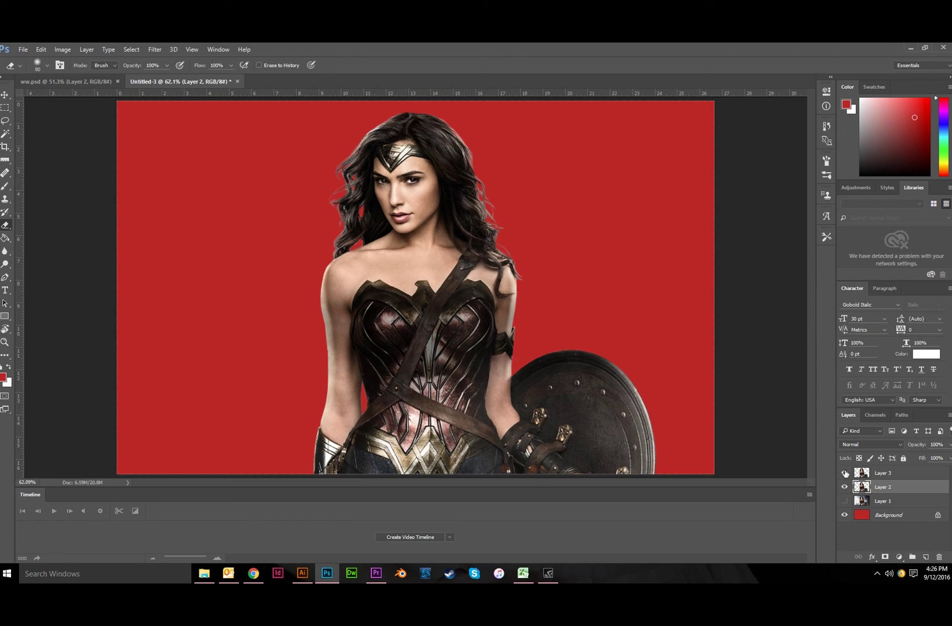
- Switch to the ww.psd document and examine the hair edges of the finished banner close up
{"action": "left_click", "coordinate": [71, 81]}
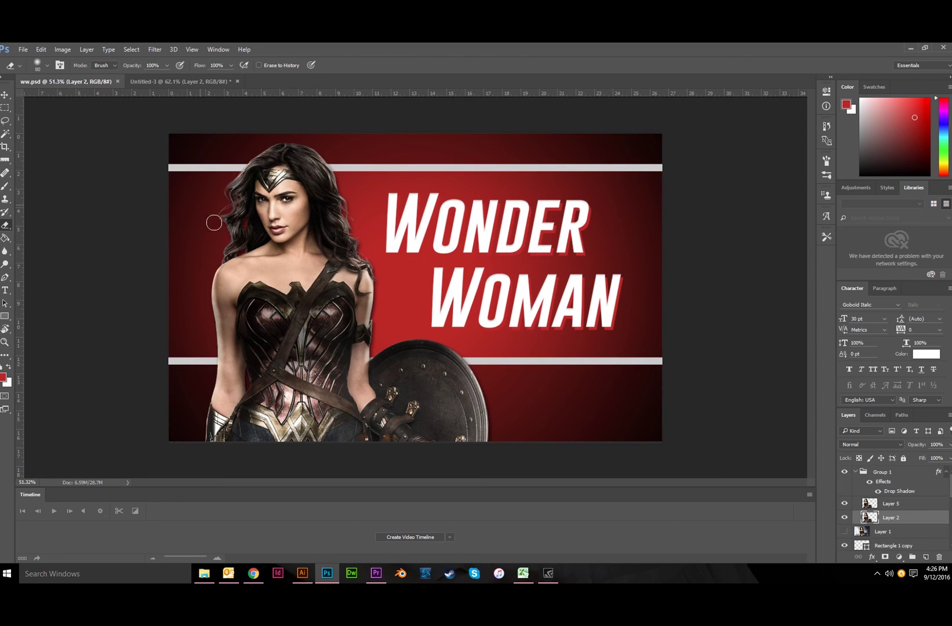
{"action": "left_click", "coordinate": [5, 94]}
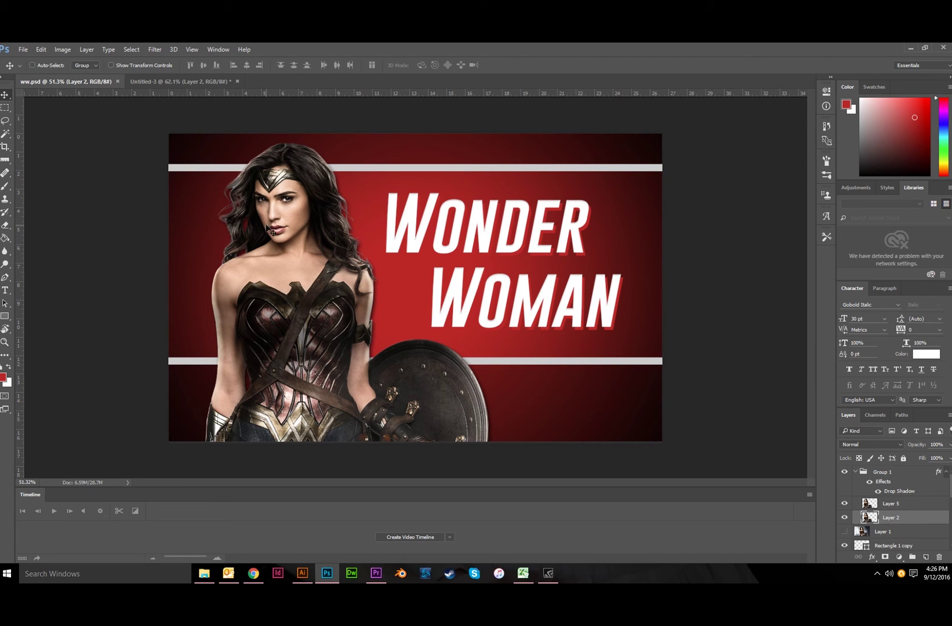
{"action": "scroll", "coordinate": [278, 222], "scroll_direction": "up", "scroll_amount": 2}
{"action": "scroll", "coordinate": [219, 170], "scroll_direction": "up", "scroll_amount": 2}
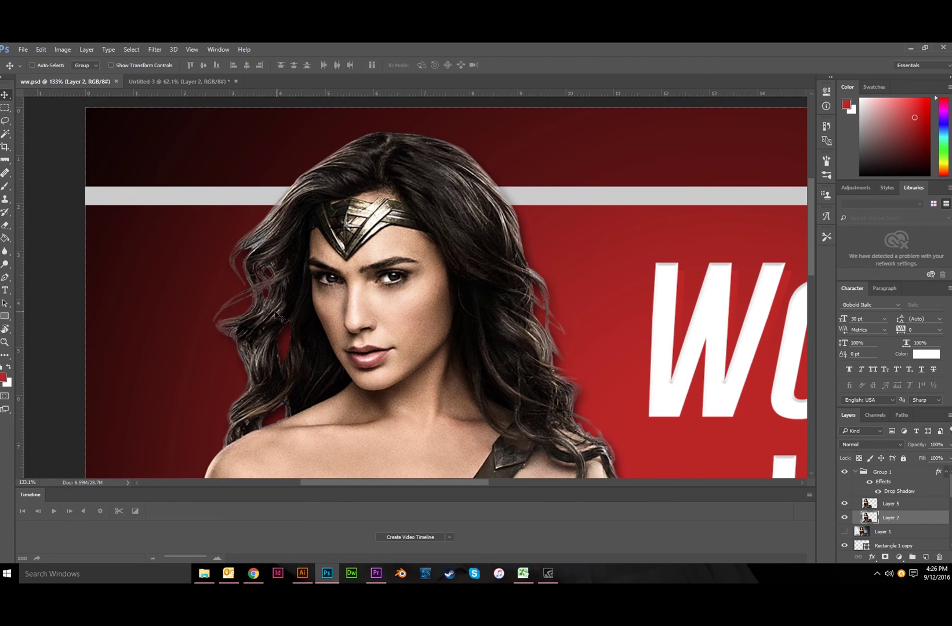
{"action": "left_click_drag", "start_coordinate": [504, 409], "coordinate": [463, 353]}
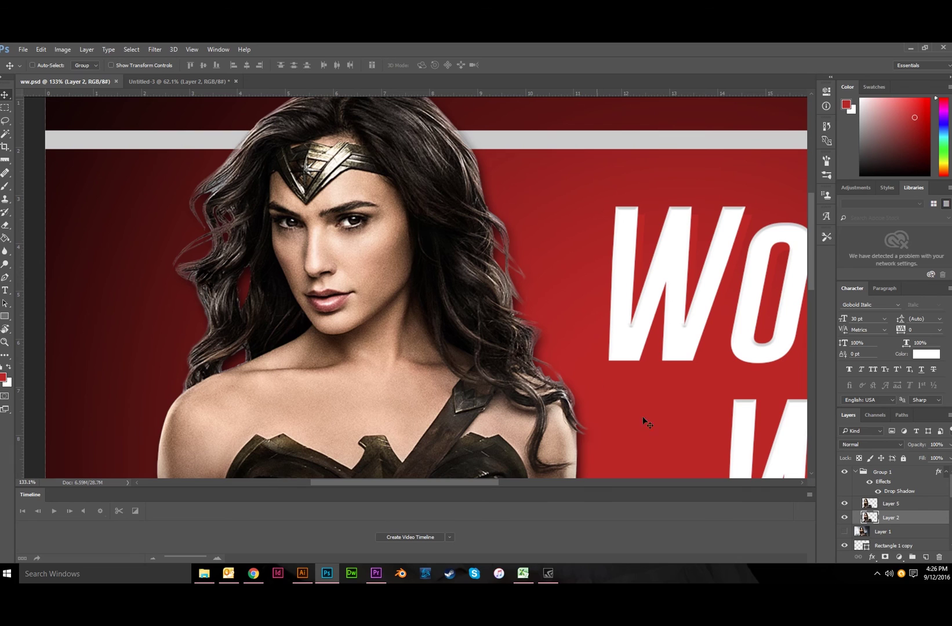
- Toggle Group 1, Layer 5 and Layer 2 to examine how each contributes to the finished cutout, leaving all shown
{"action": "left_click", "coordinate": [873, 473]}
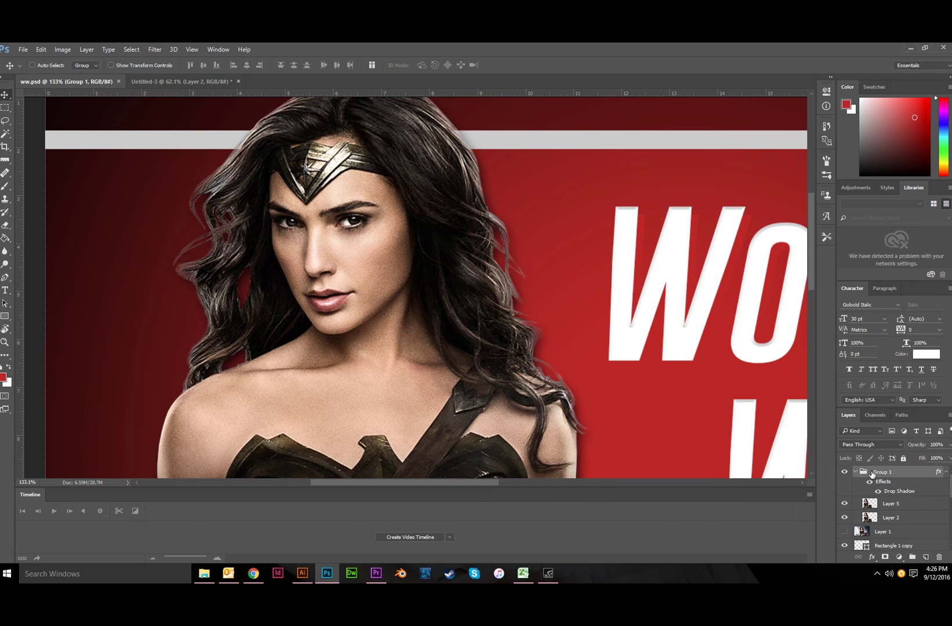
{"action": "left_click", "coordinate": [844, 472]}
{"action": "left_click", "coordinate": [844, 472]}
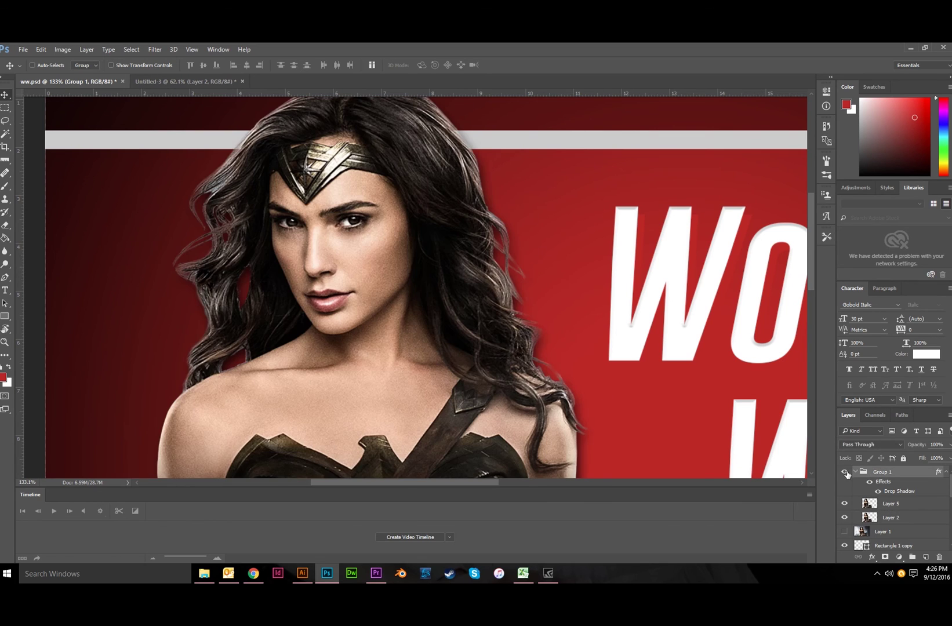
{"action": "left_click", "coordinate": [844, 504]}
{"action": "left_click", "coordinate": [844, 504]}
{"action": "left_click", "coordinate": [844, 519]}
{"action": "left_click", "coordinate": [844, 518]}
{"action": "left_click", "coordinate": [846, 503]}
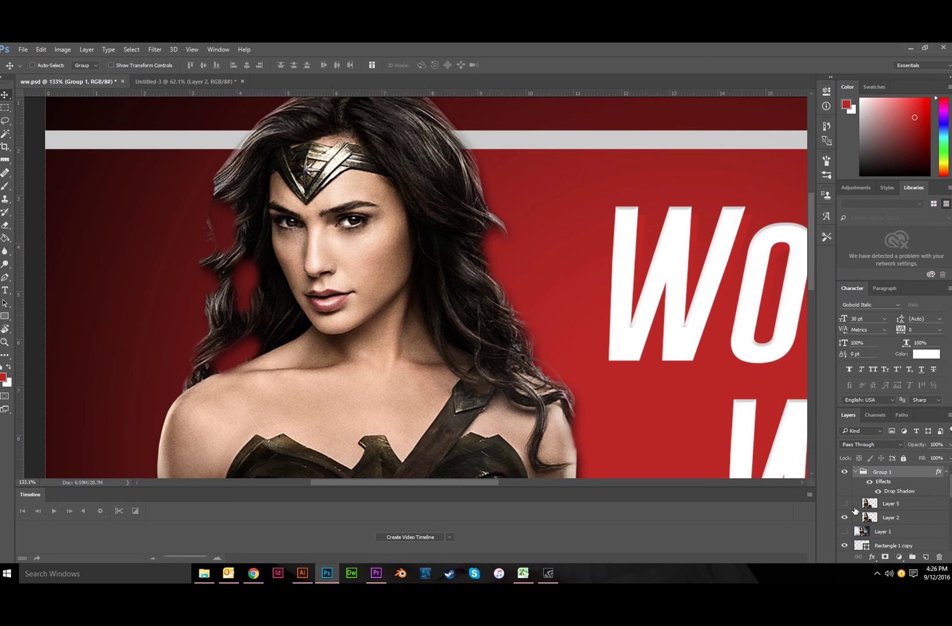
{"action": "left_click", "coordinate": [844, 504]}
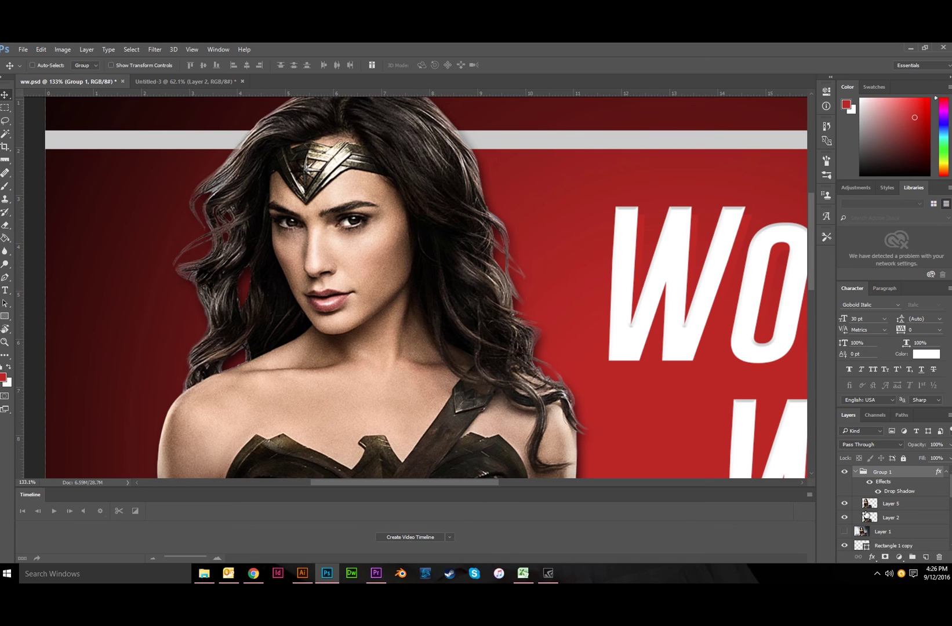
- Review the complete Wonder Woman banner at different sizes and return to the Untitled-3 document
{"action": "key", "text": "ctrl+0"}
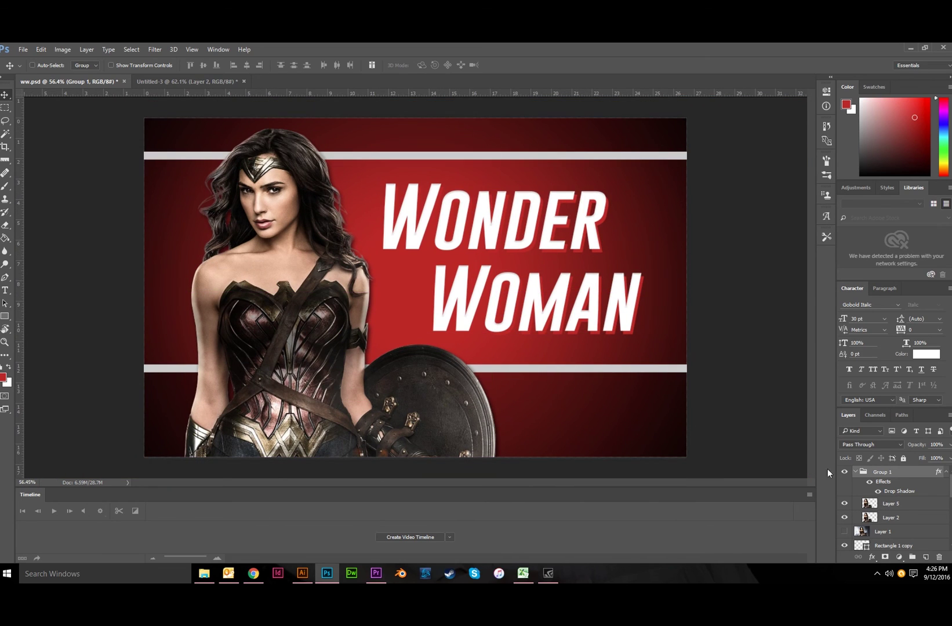
{"action": "scroll", "coordinate": [390, 312], "scroll_direction": "down", "scroll_amount": 5}
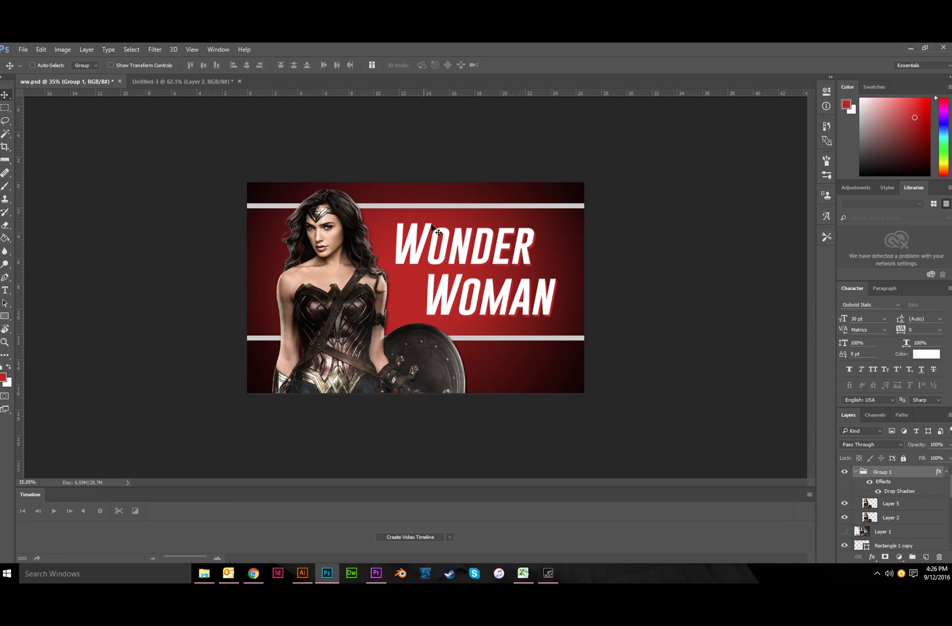
{"action": "scroll", "coordinate": [446, 279], "scroll_direction": "up", "scroll_amount": 4}
{"action": "scroll", "coordinate": [453, 290], "scroll_direction": "down", "scroll_amount": 2}
{"action": "scroll", "coordinate": [457, 299], "scroll_direction": "up", "scroll_amount": 3}
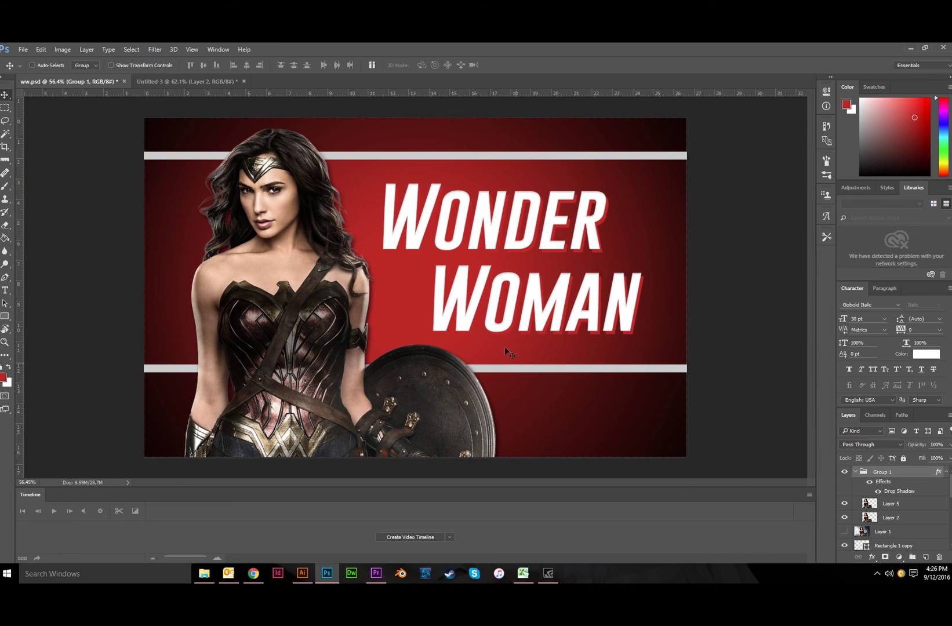
{"action": "left_click", "coordinate": [203, 82]}
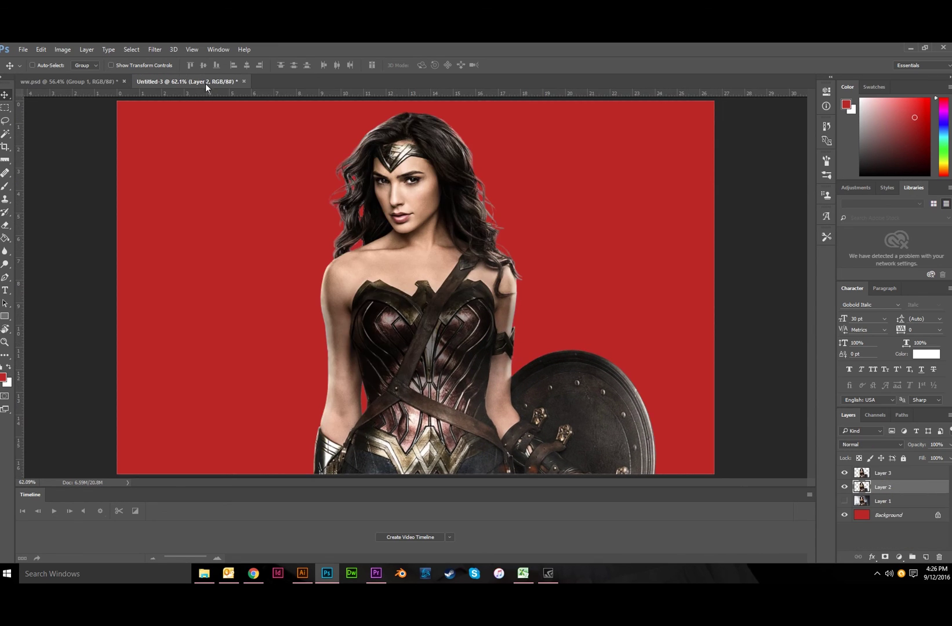